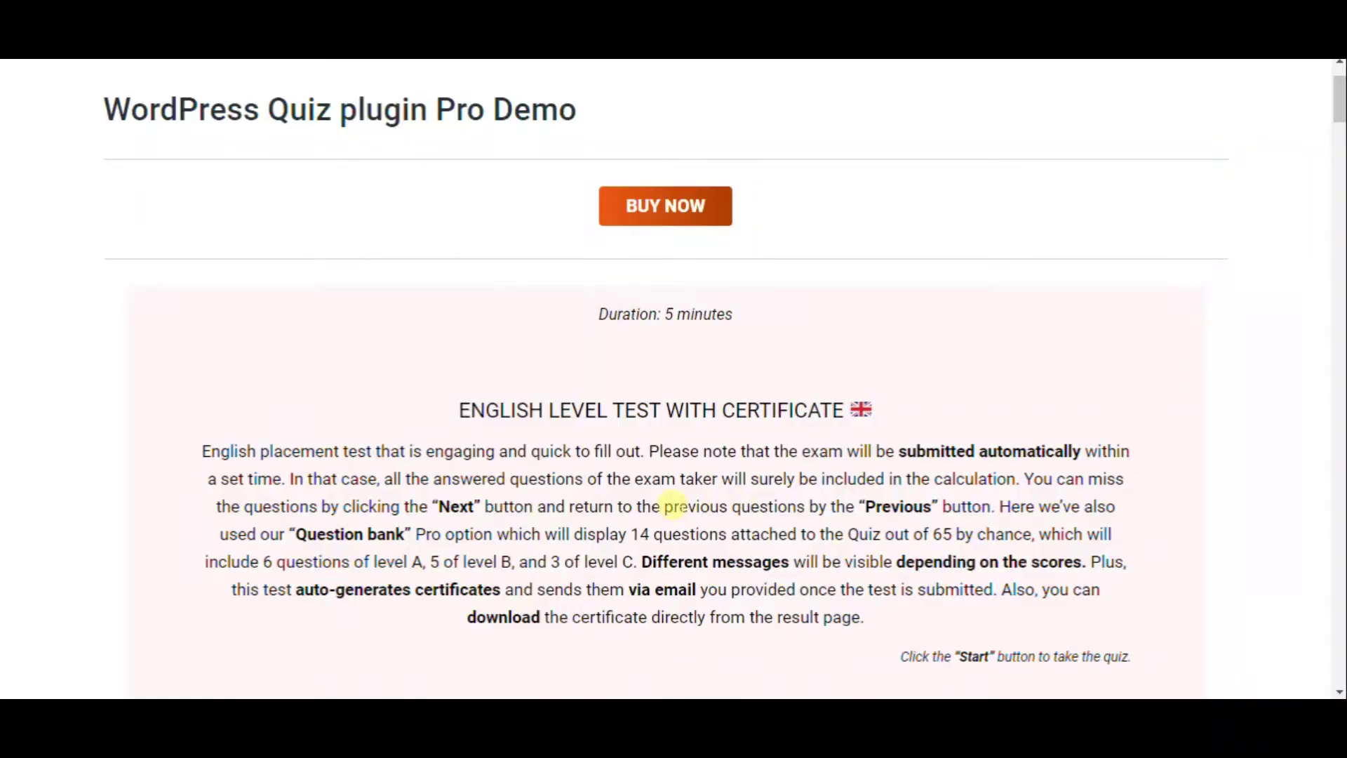
Start the English level test and answer questions 1–4 (in taxi, option B, was nobody)
scroll(674, 505, "down", 1)
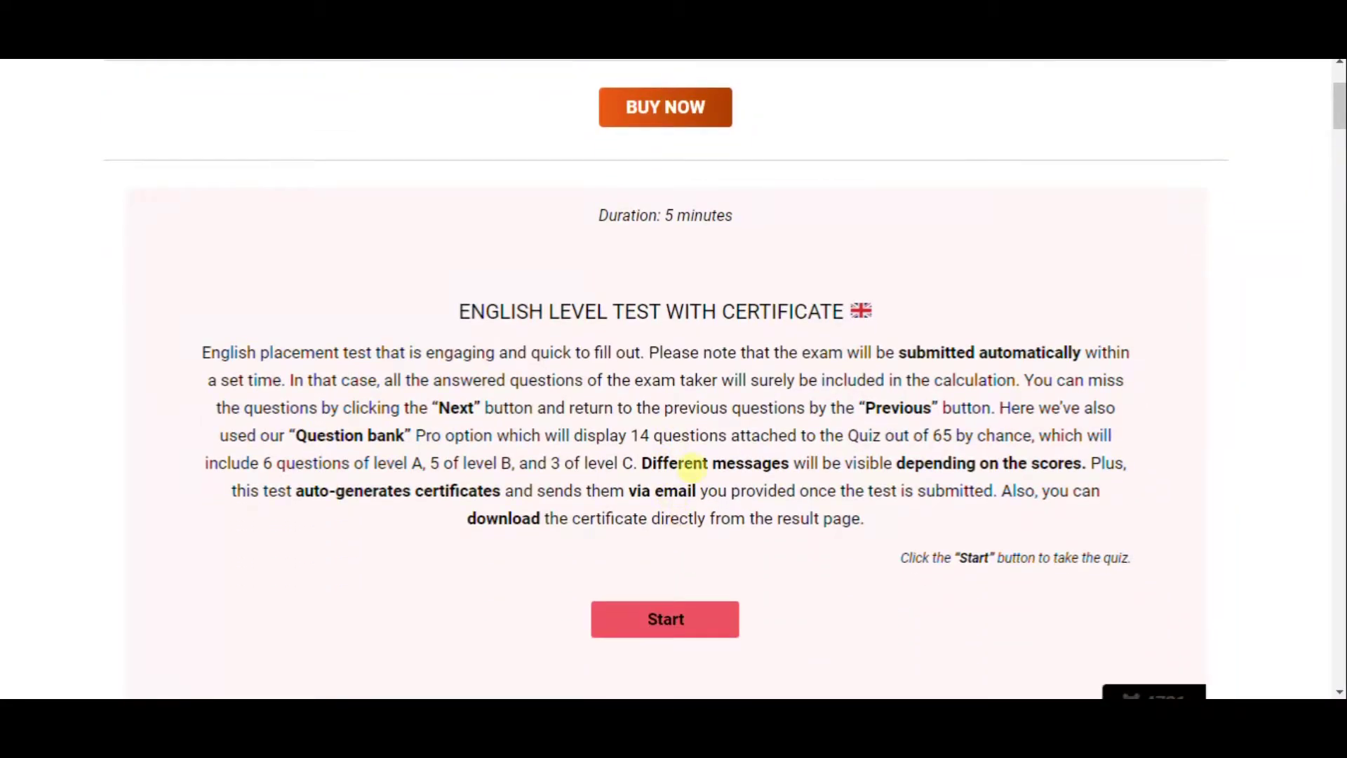
left_click(678, 620)
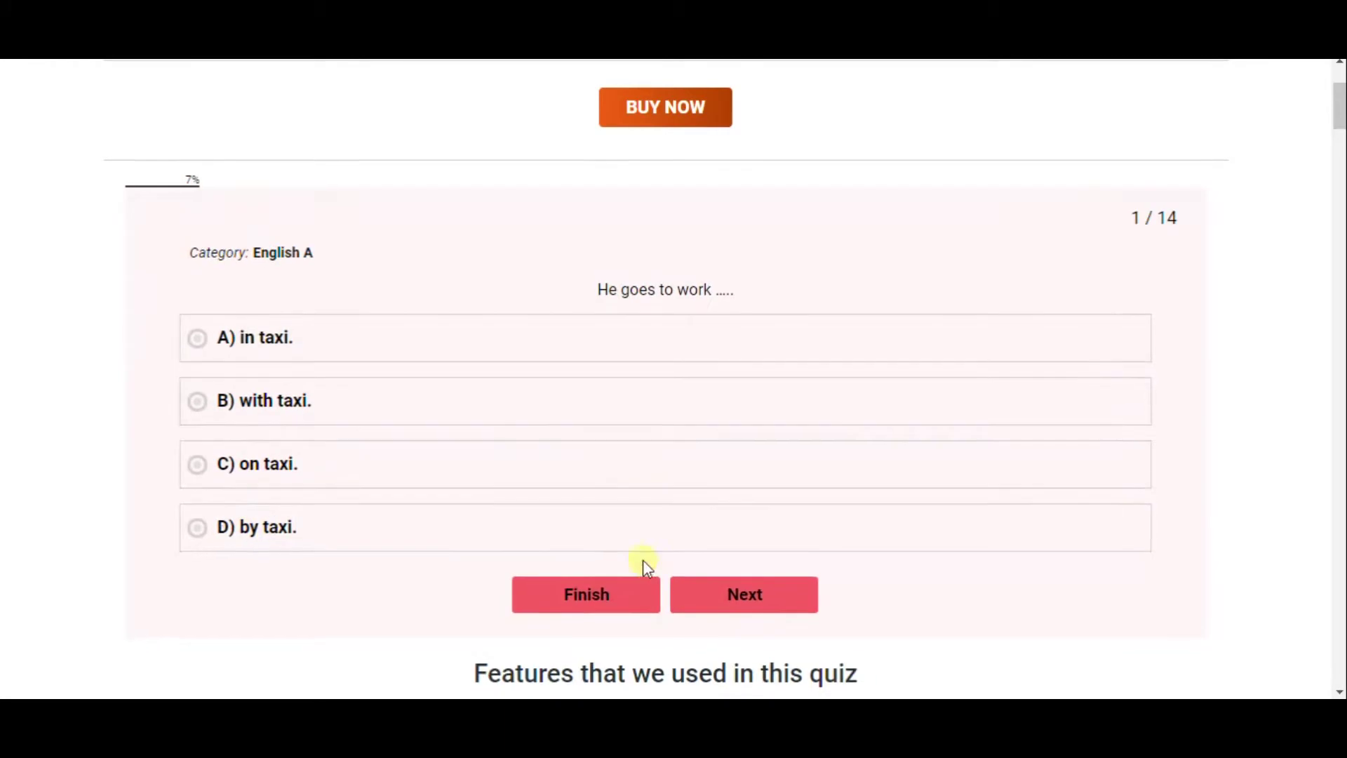
left_click(449, 384)
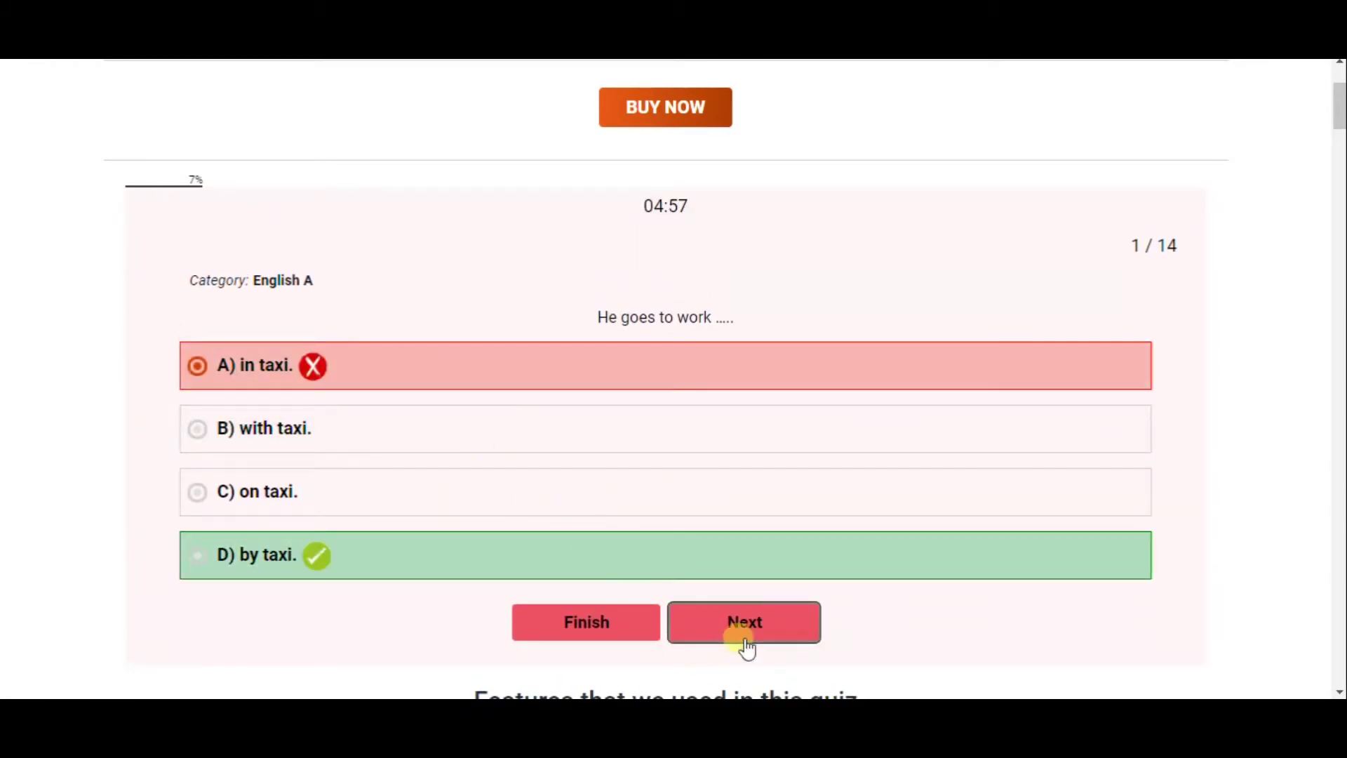
left_click(746, 646)
left_click(424, 447)
left_click(861, 645)
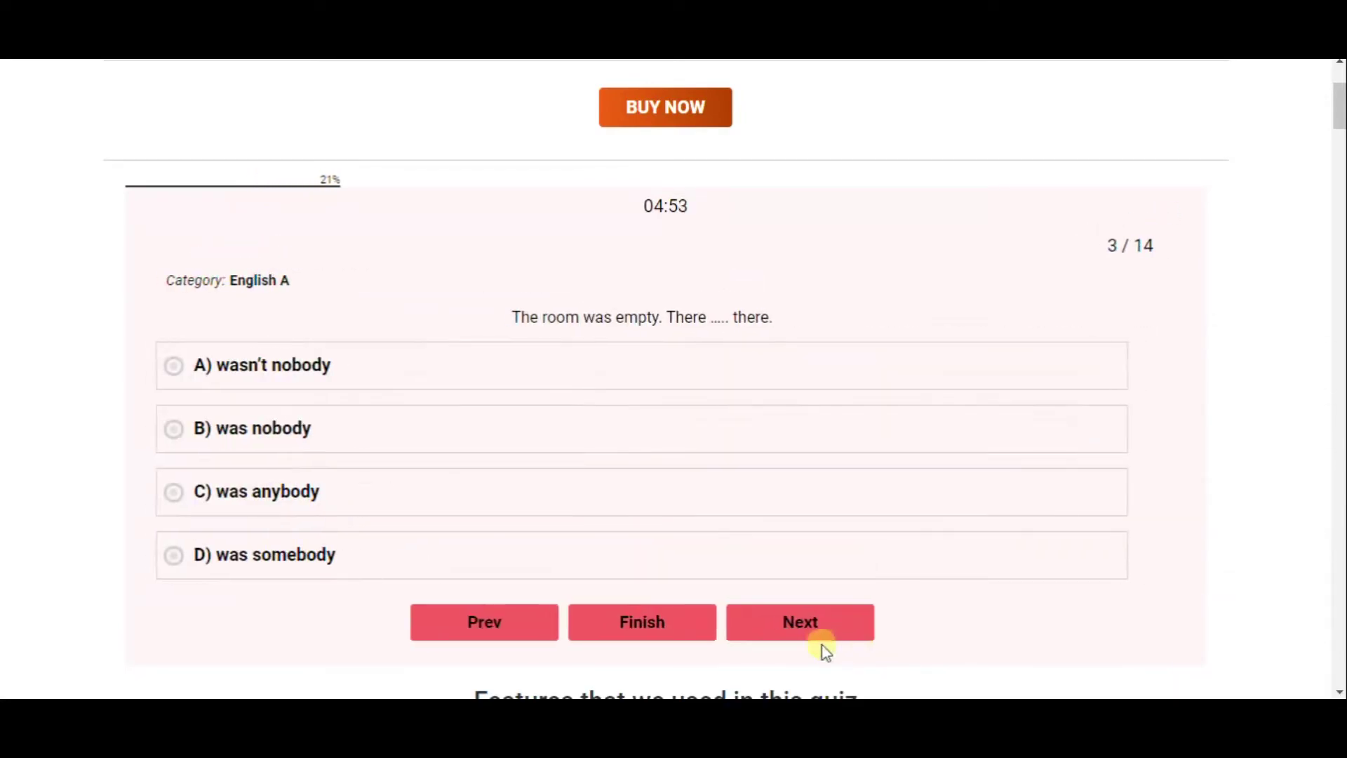
left_click(462, 483)
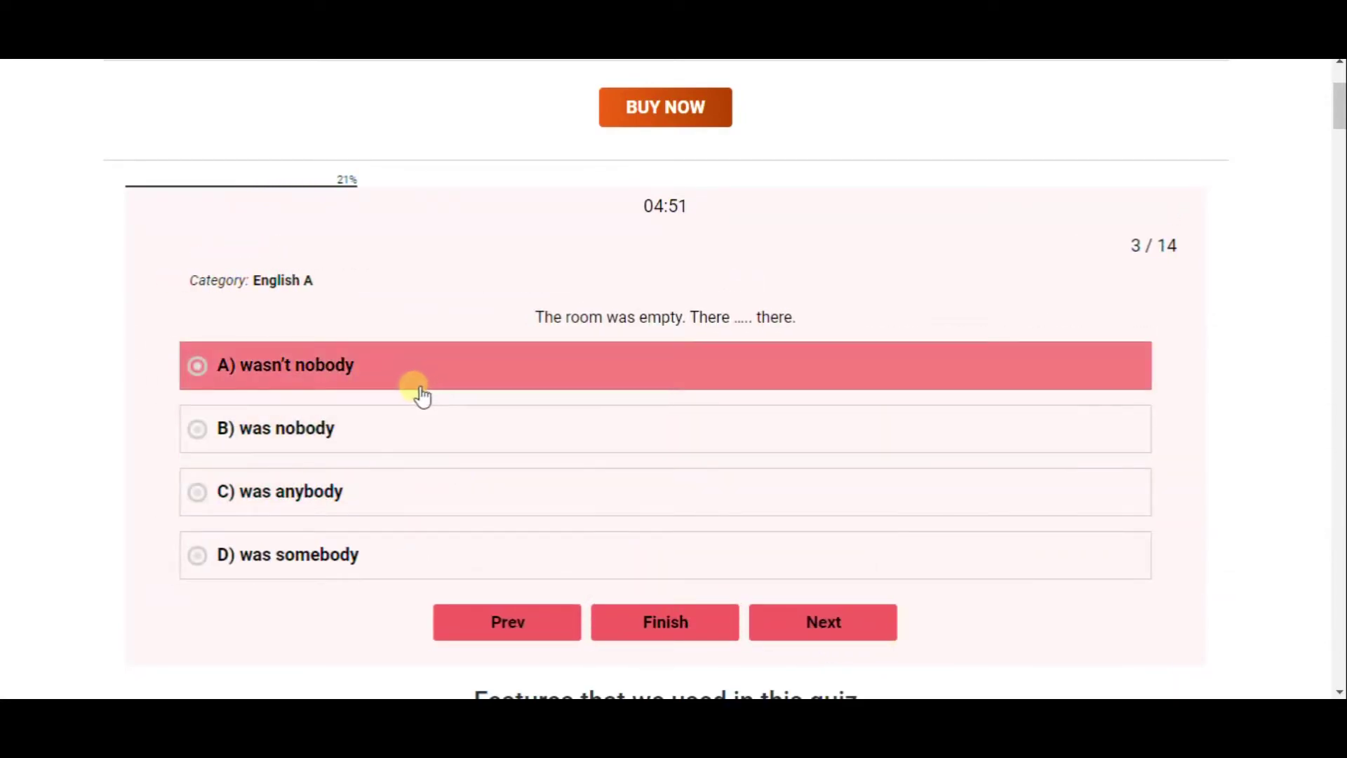
left_click(391, 428)
left_click(771, 620)
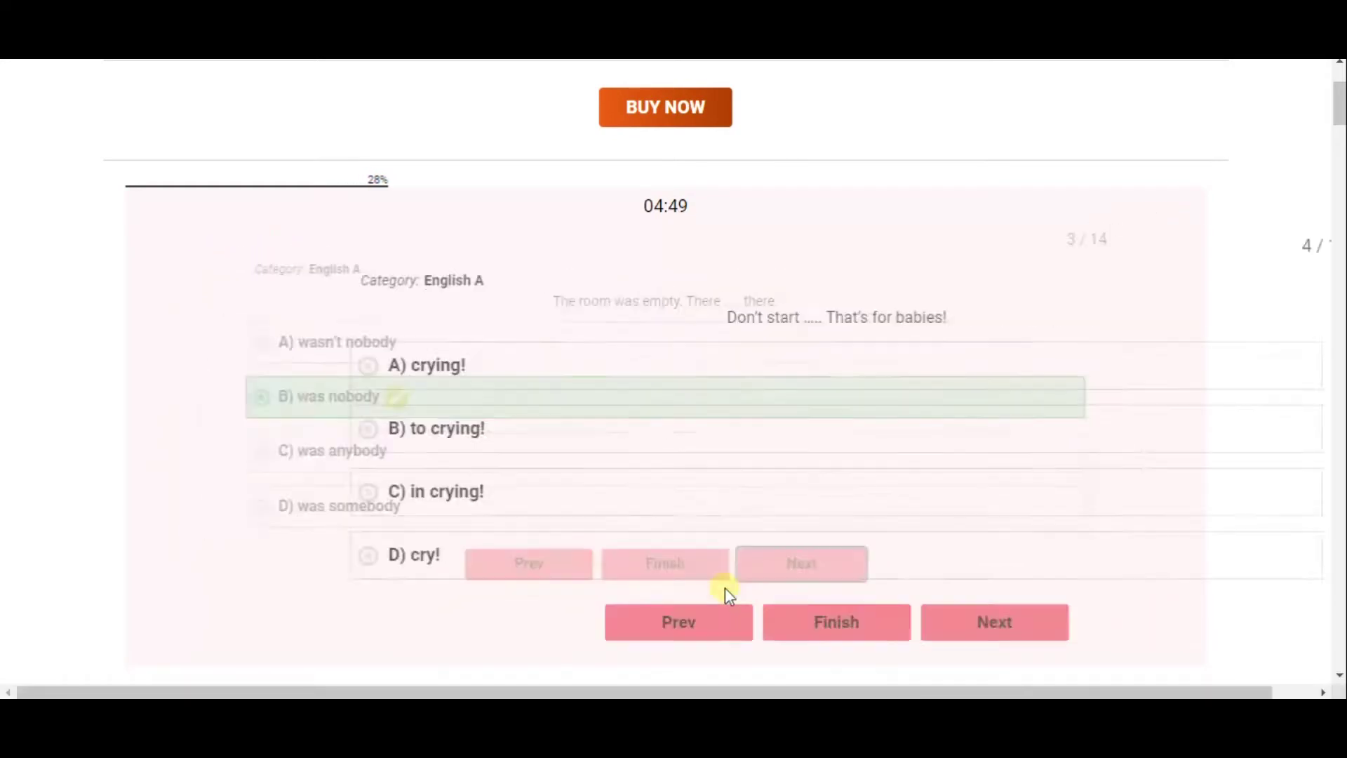
left_click(466, 517)
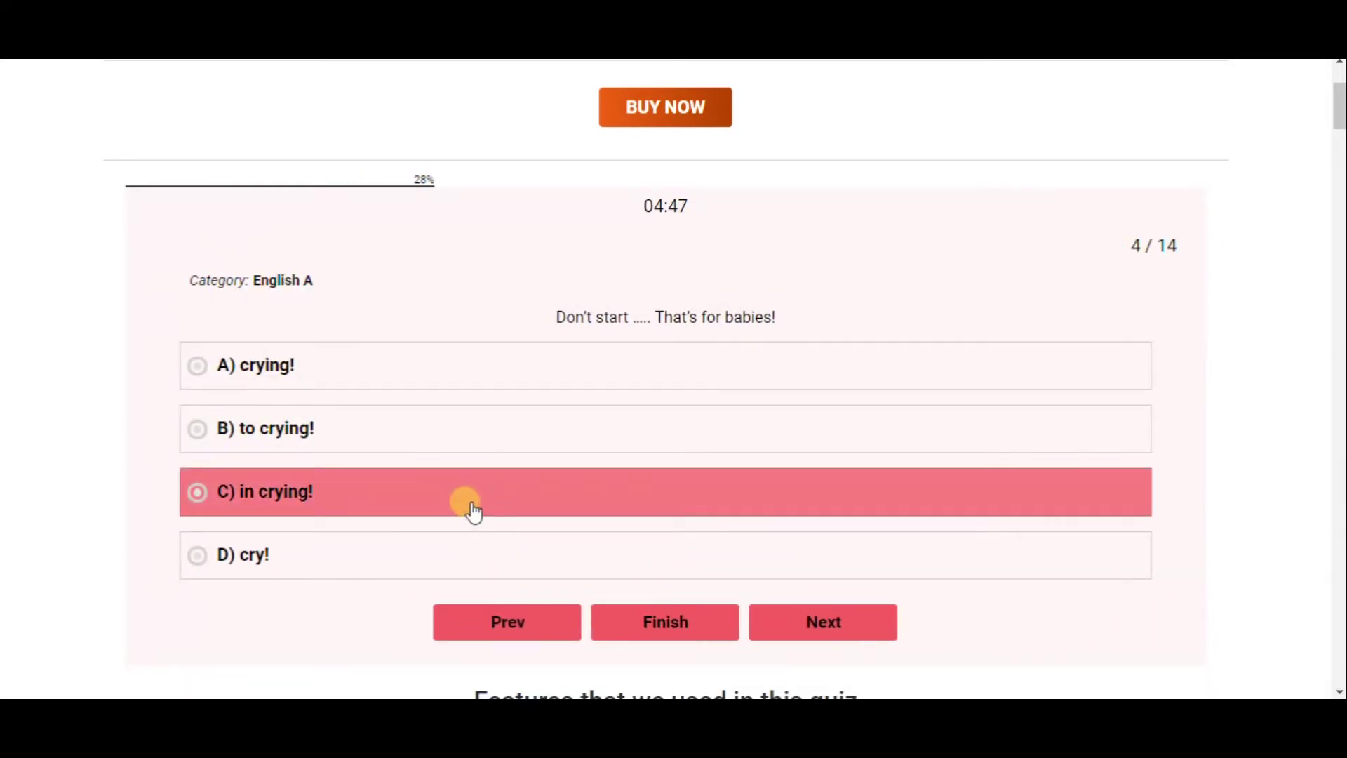
left_click(825, 625)
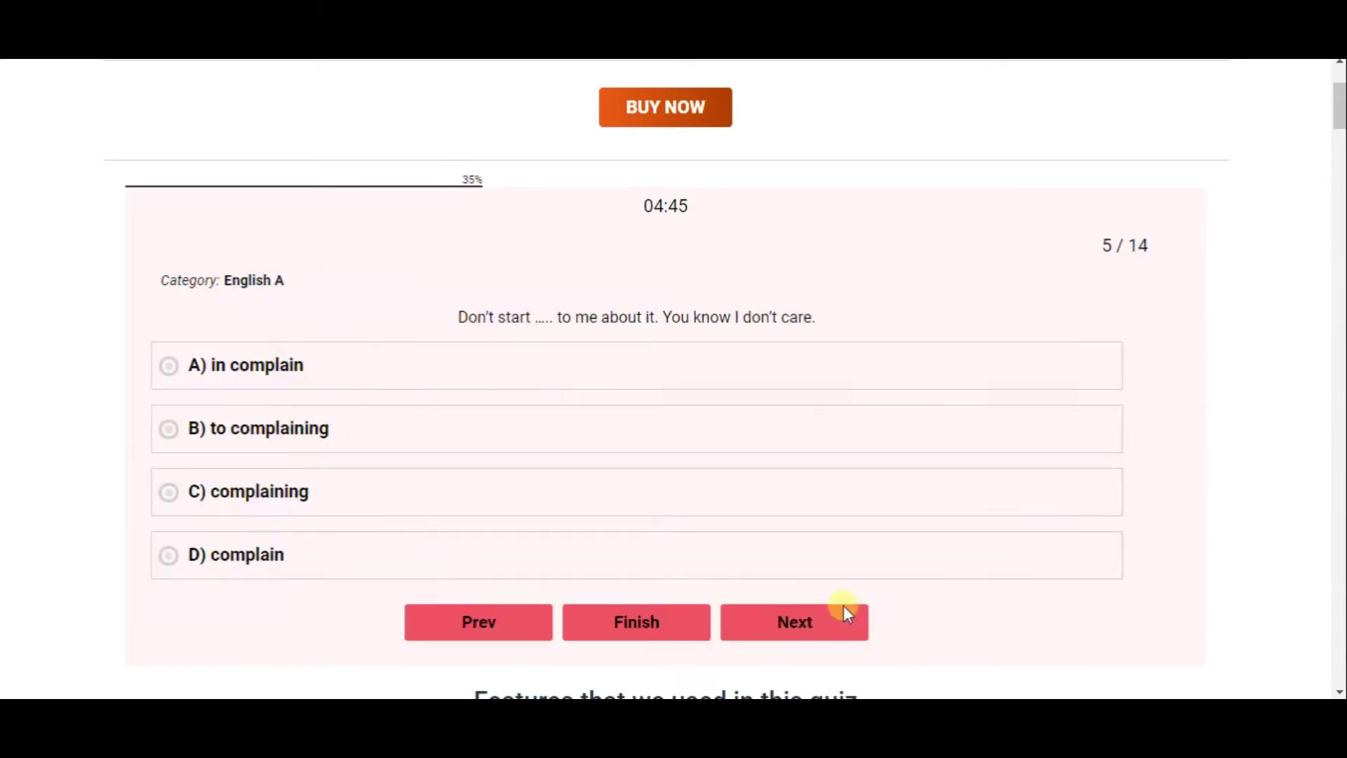
Answer questions 5–9: to complaining, option C, had already had, would, mustn't
left_click(555, 439)
left_click(835, 623)
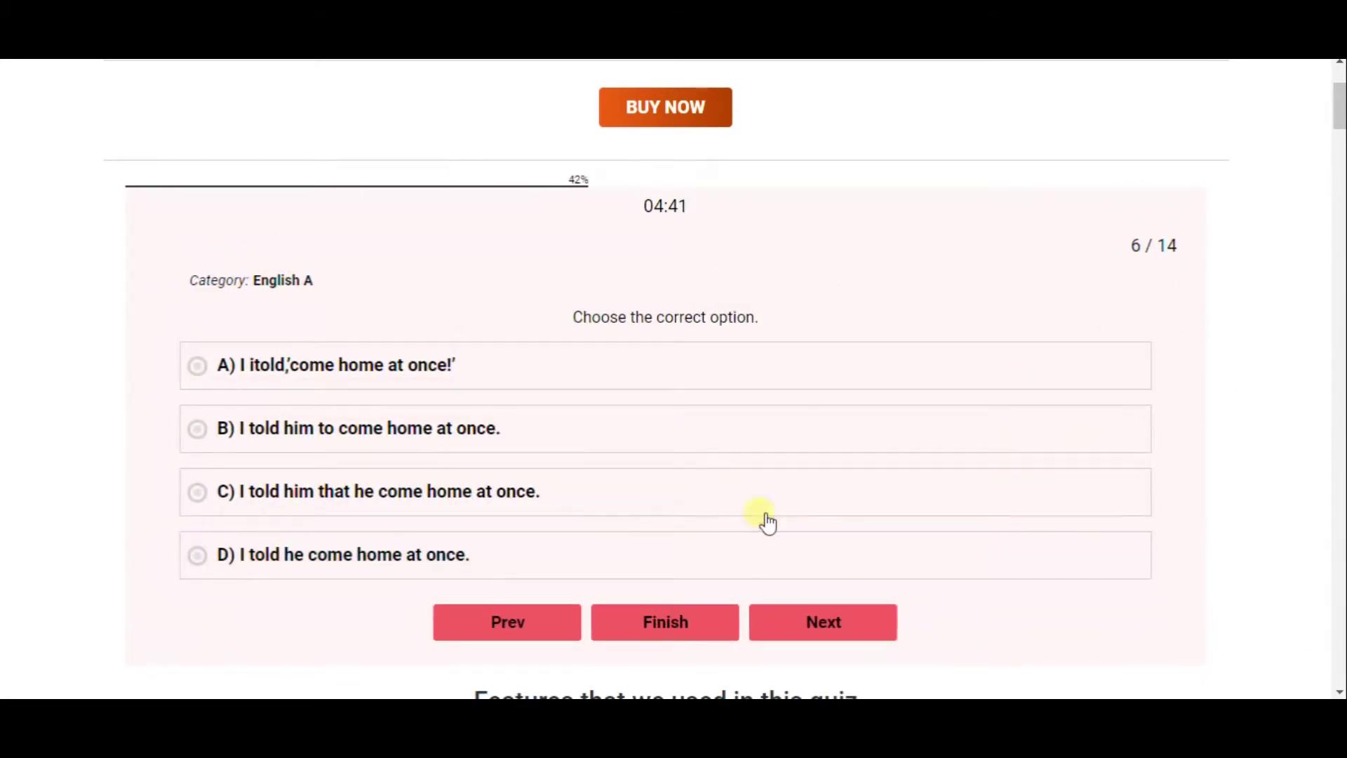
left_click(772, 501)
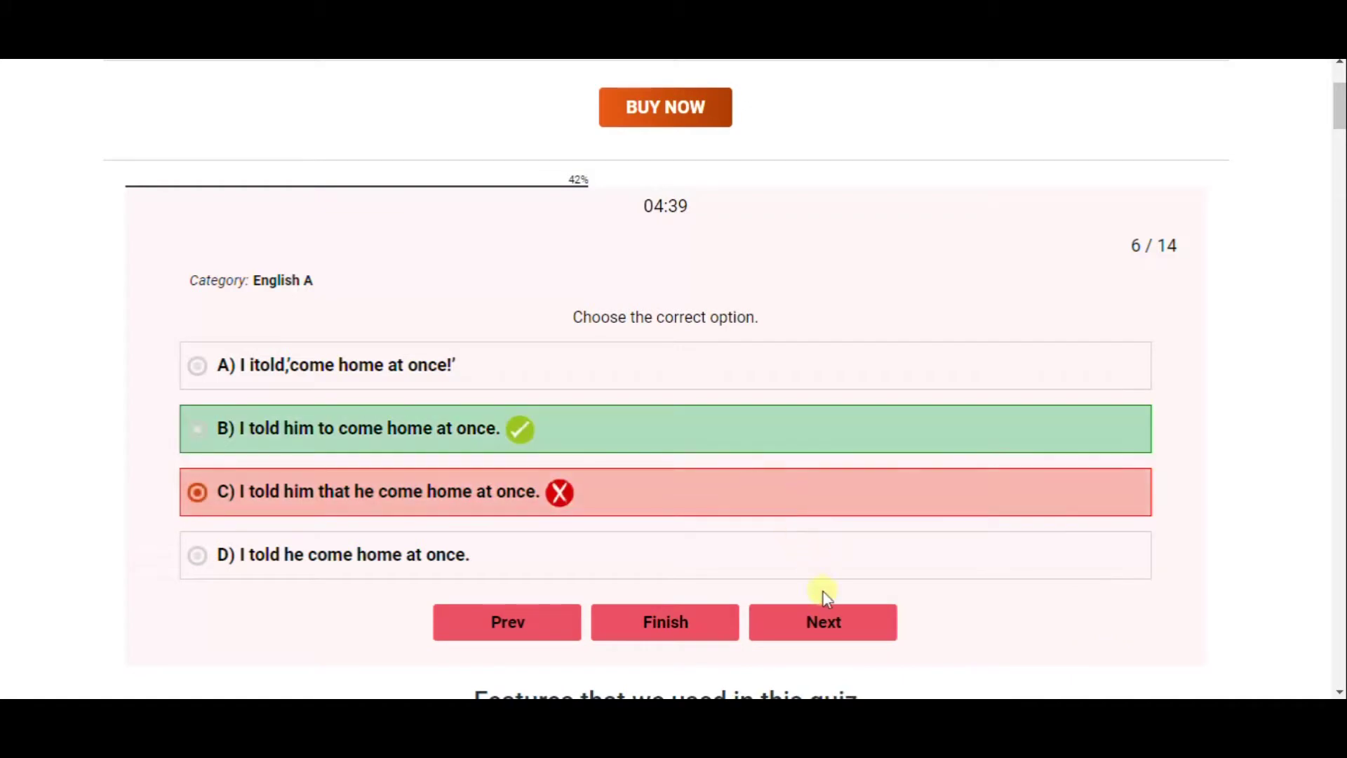
left_click(839, 625)
left_click(548, 437)
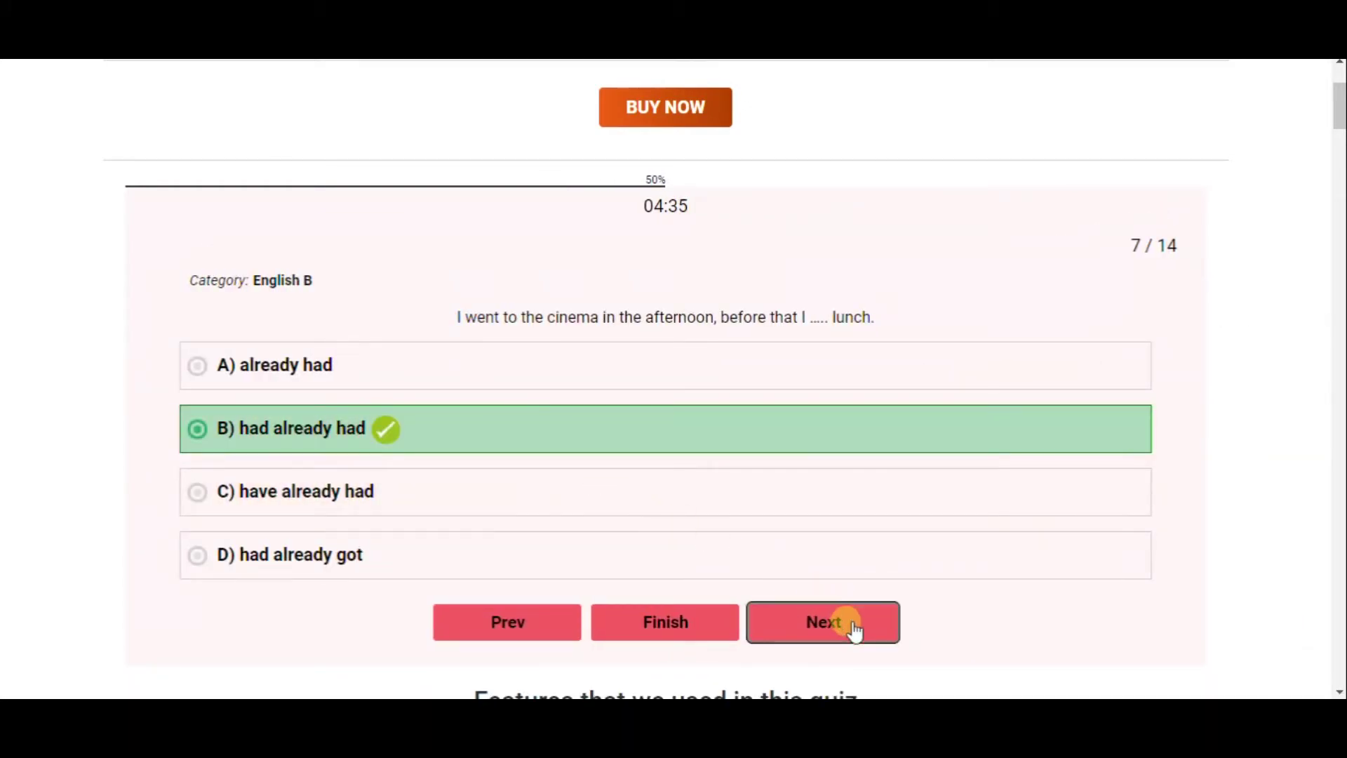
left_click(849, 626)
left_click(572, 449)
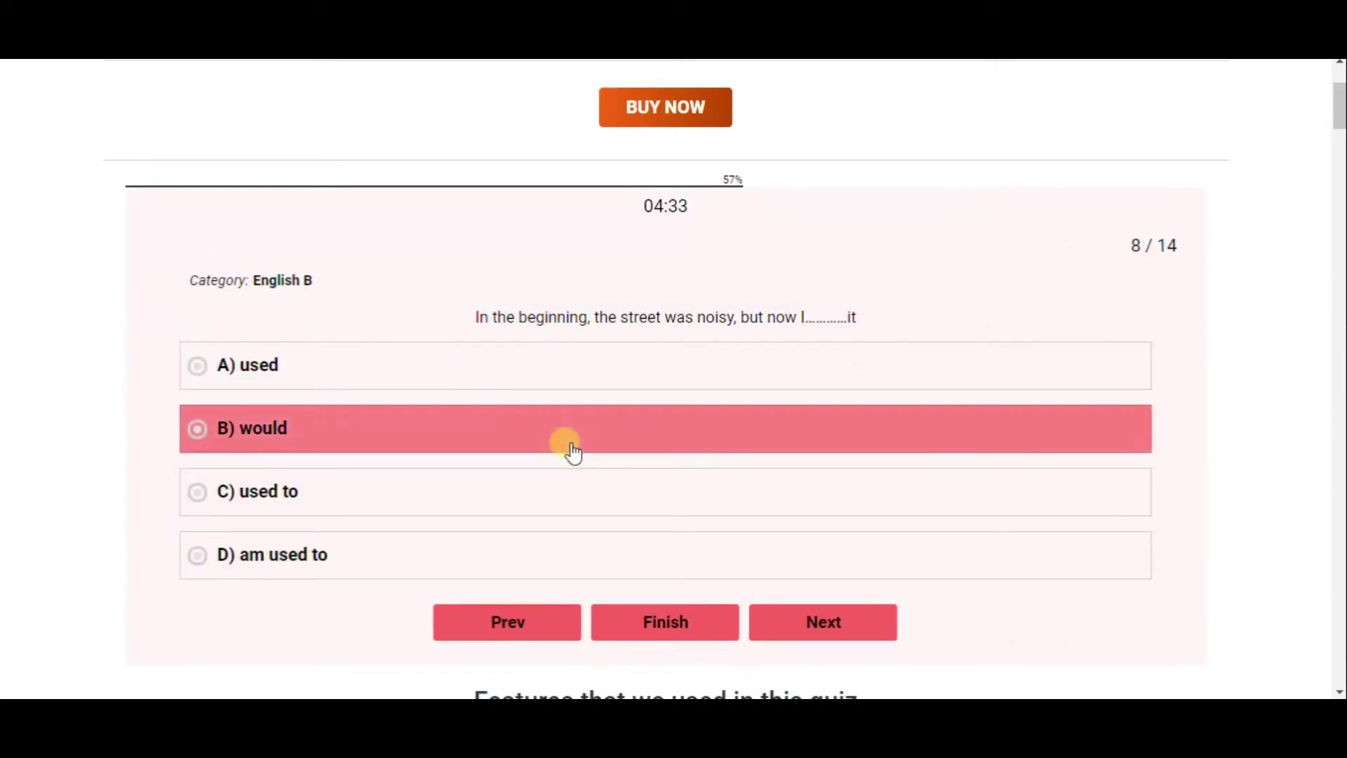
left_click(820, 635)
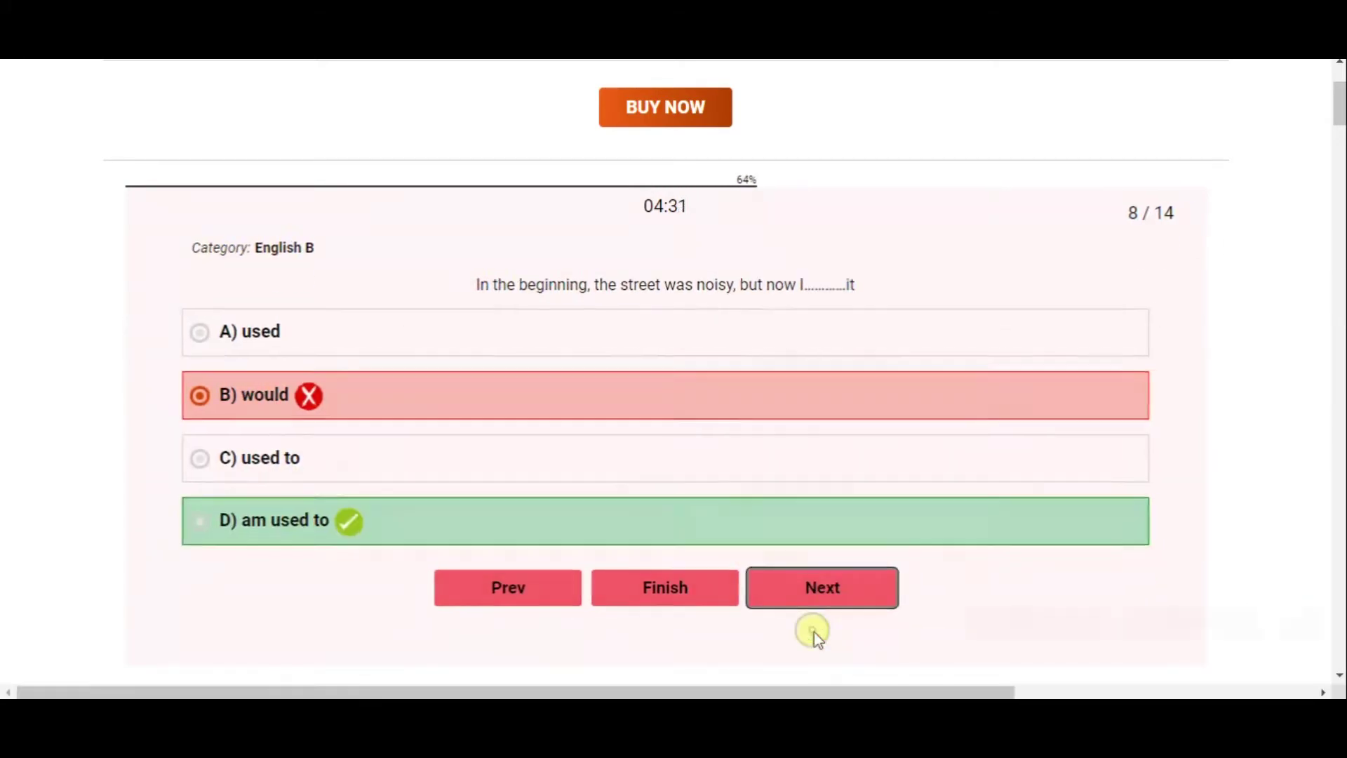
left_click(433, 426)
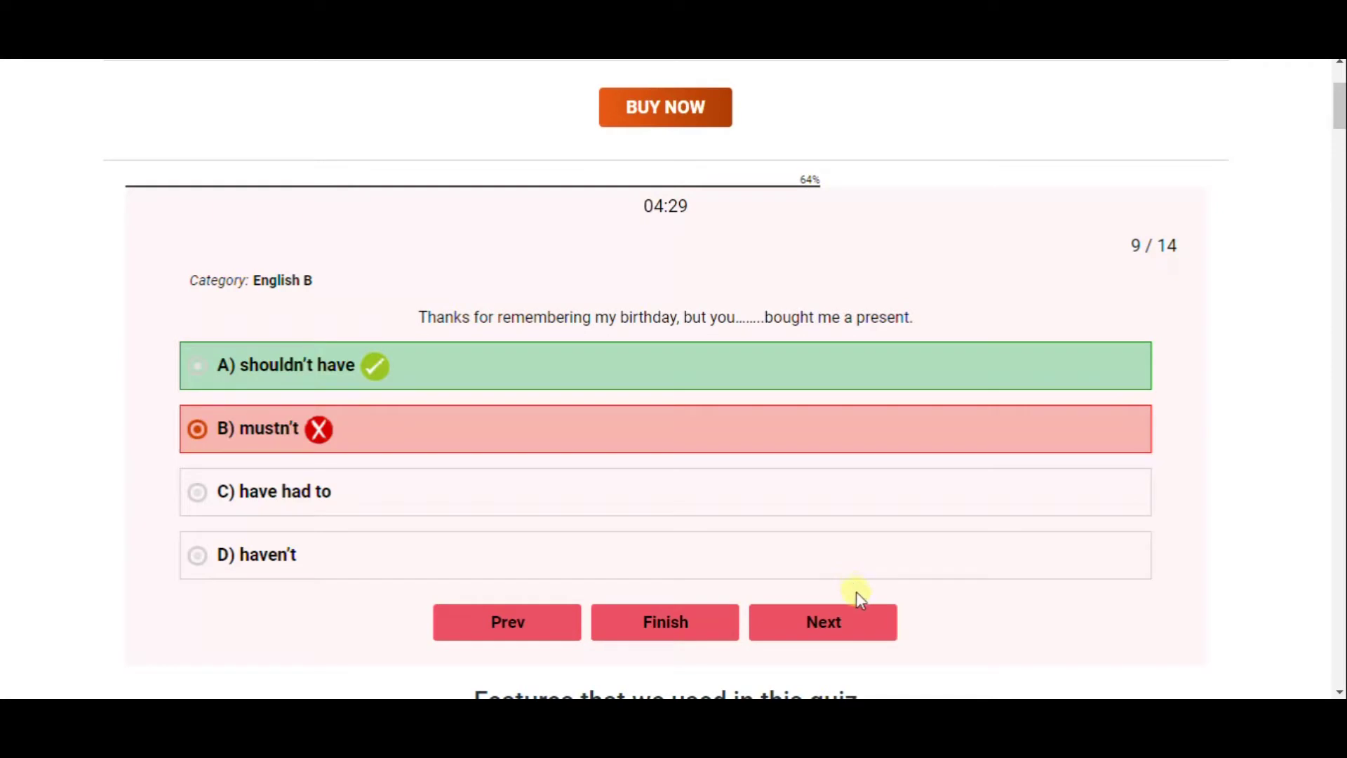
left_click(856, 611)
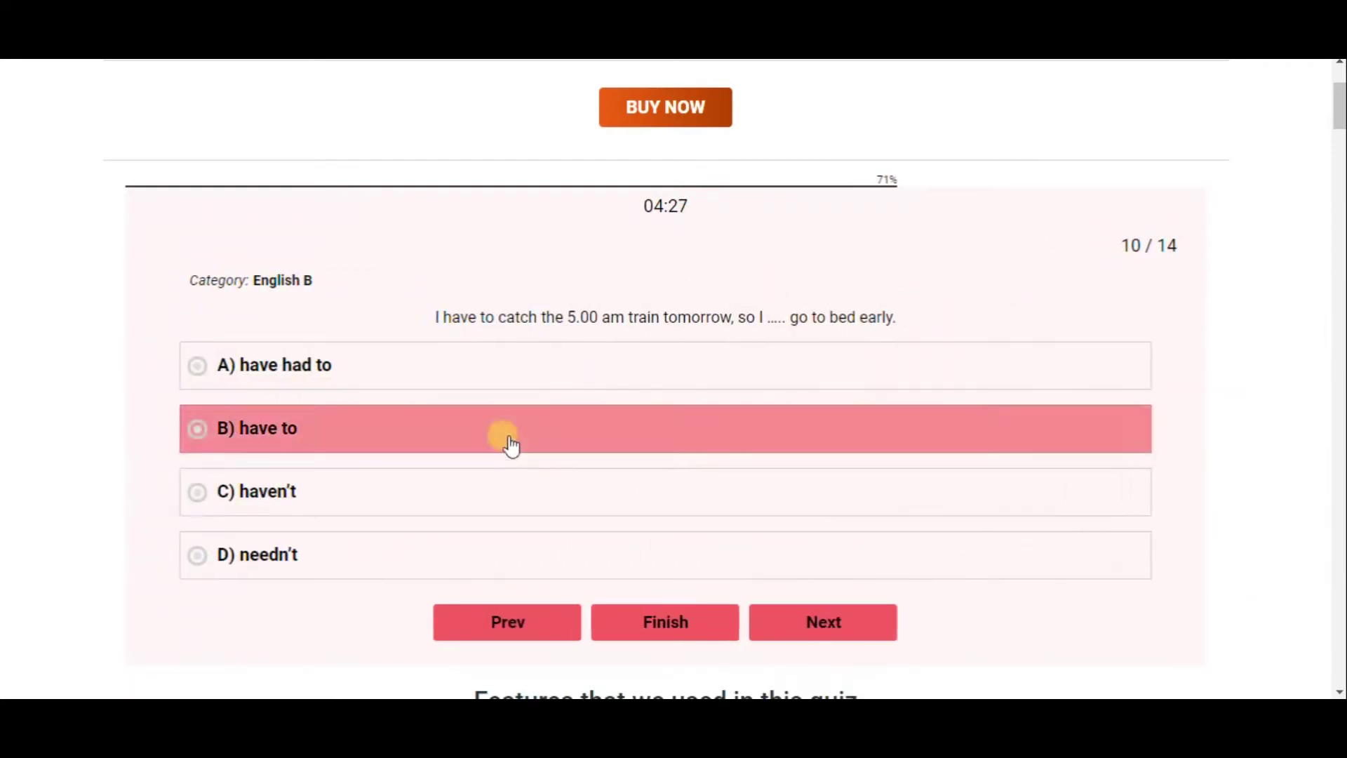
Answer questions 10–14 (come to the party, shall we?, for months, have) and finish
left_click(477, 379)
scroll(646, 477, "down", 2)
left_click(821, 528)
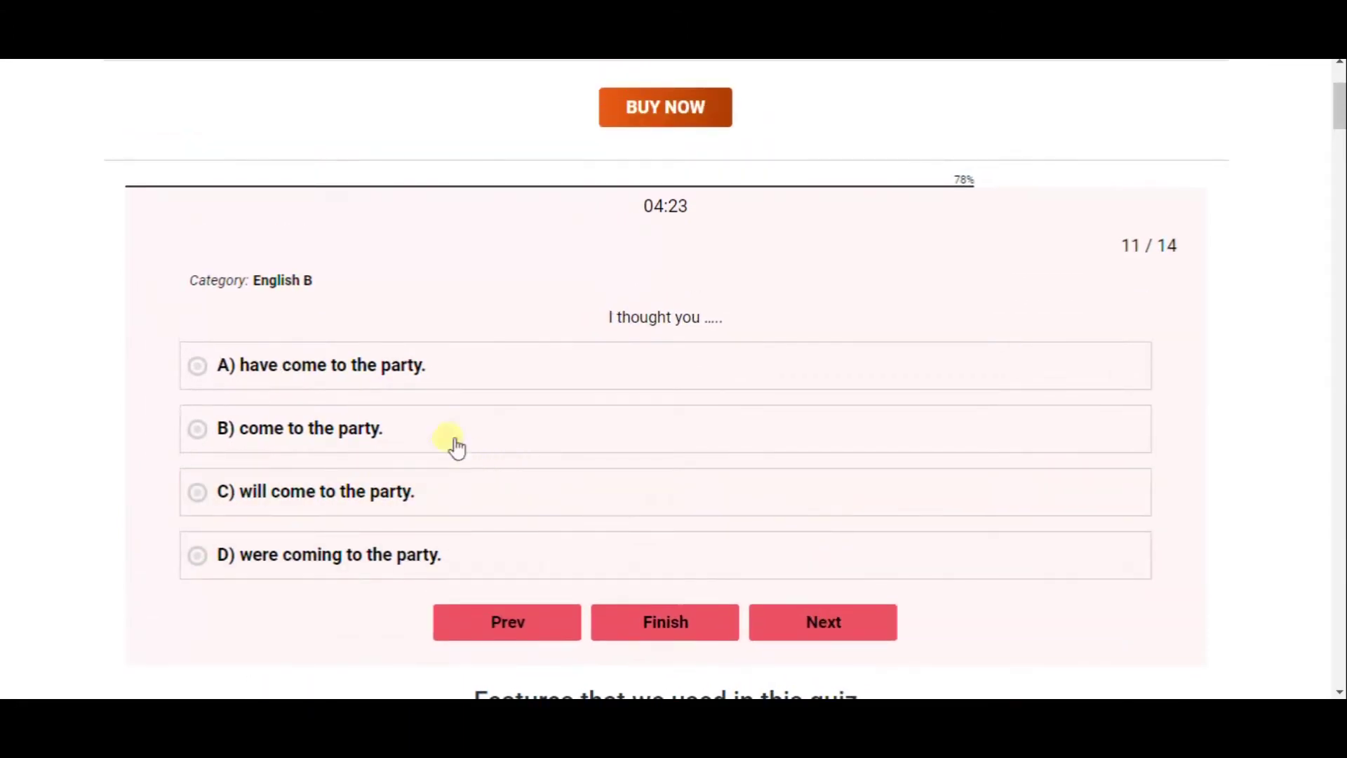
left_click(438, 427)
left_click(821, 622)
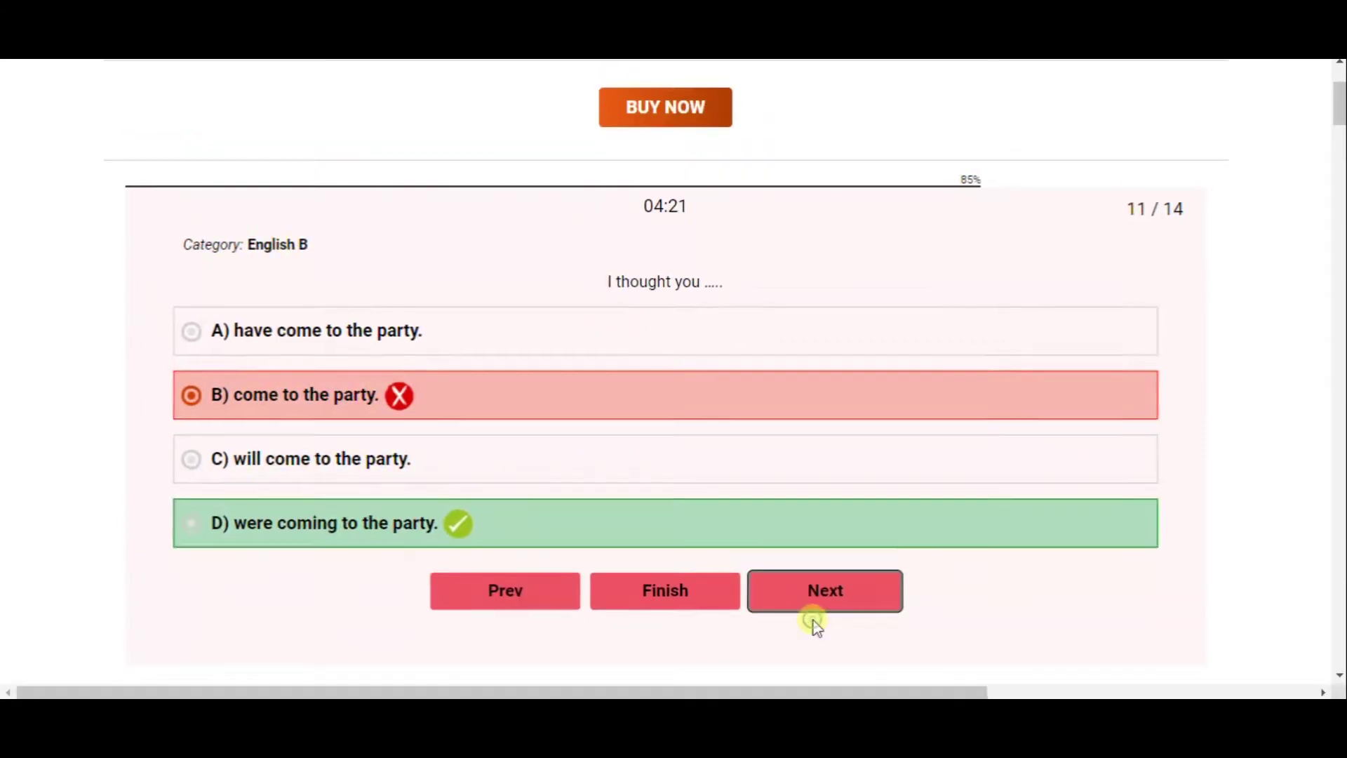
left_click(604, 488)
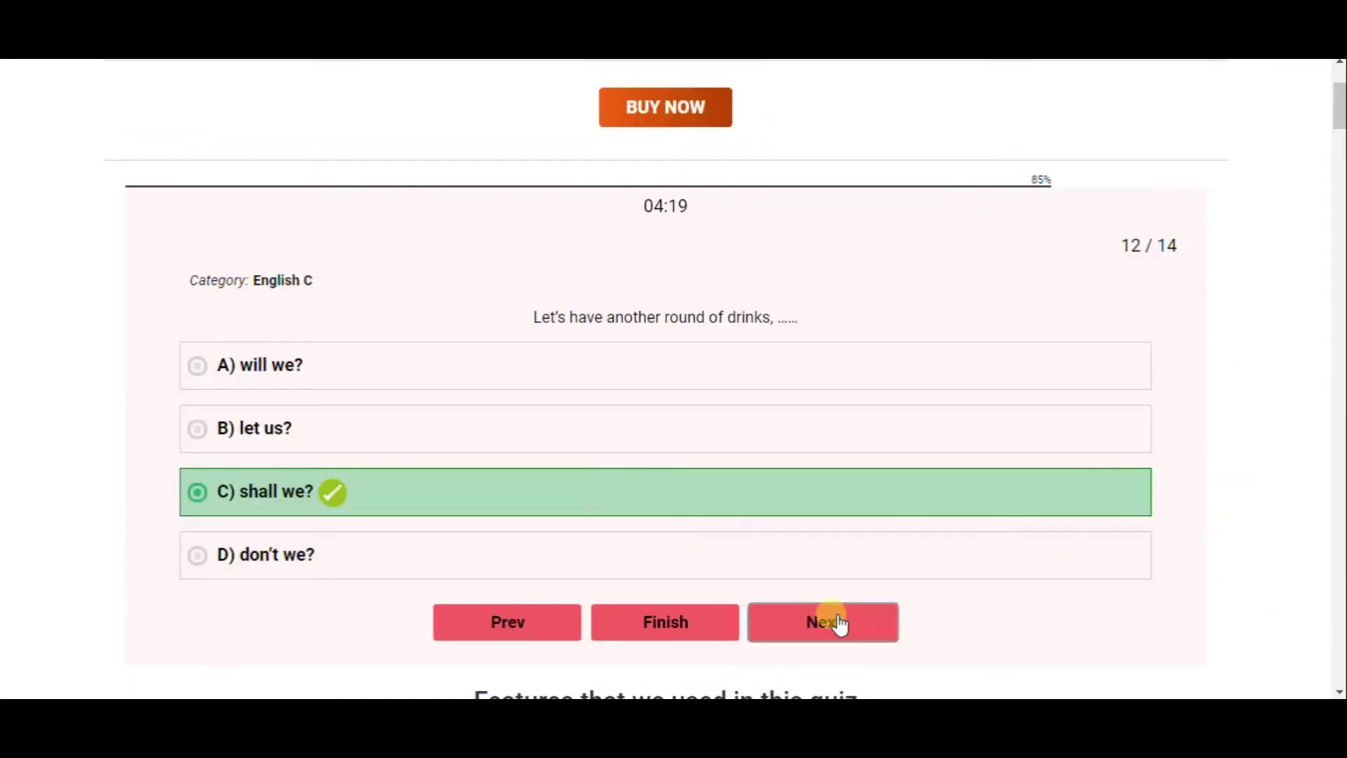
left_click(835, 622)
left_click(514, 503)
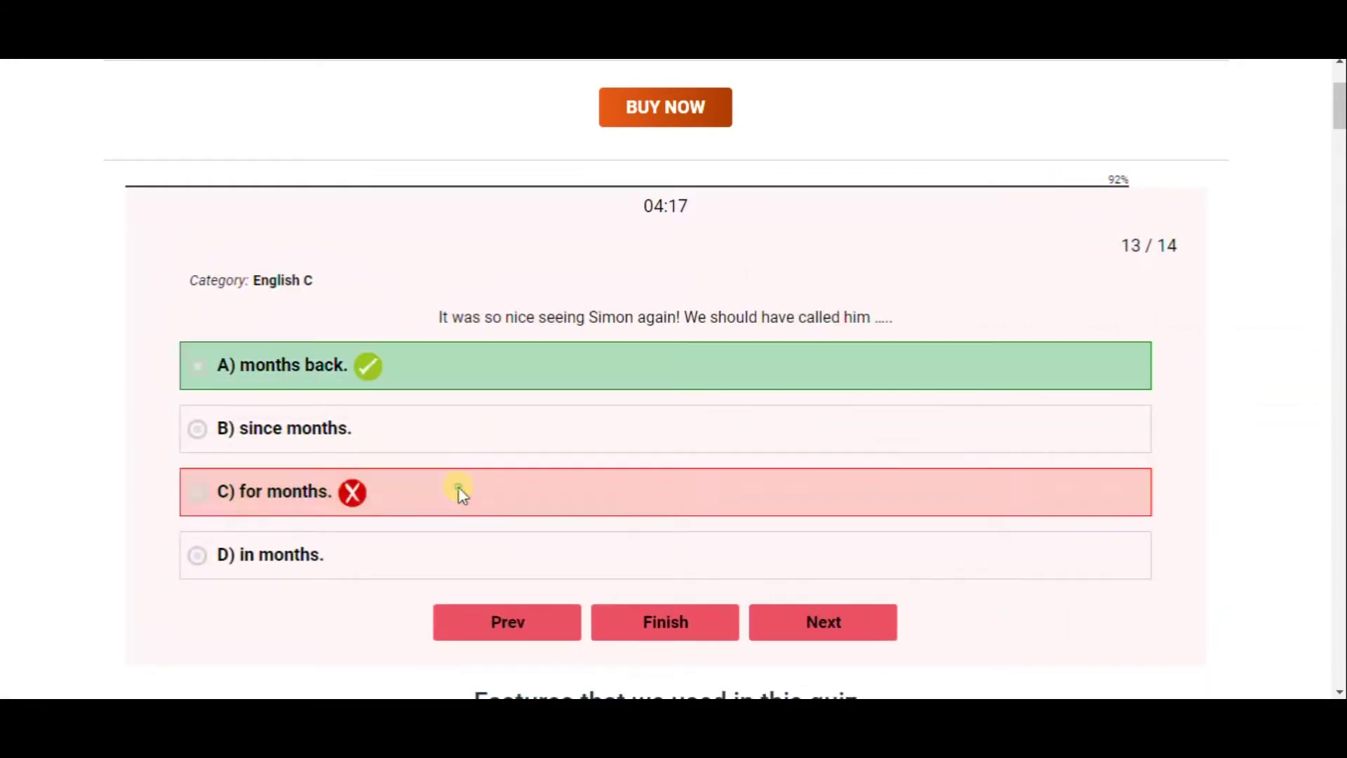
left_click(861, 613)
left_click(443, 424)
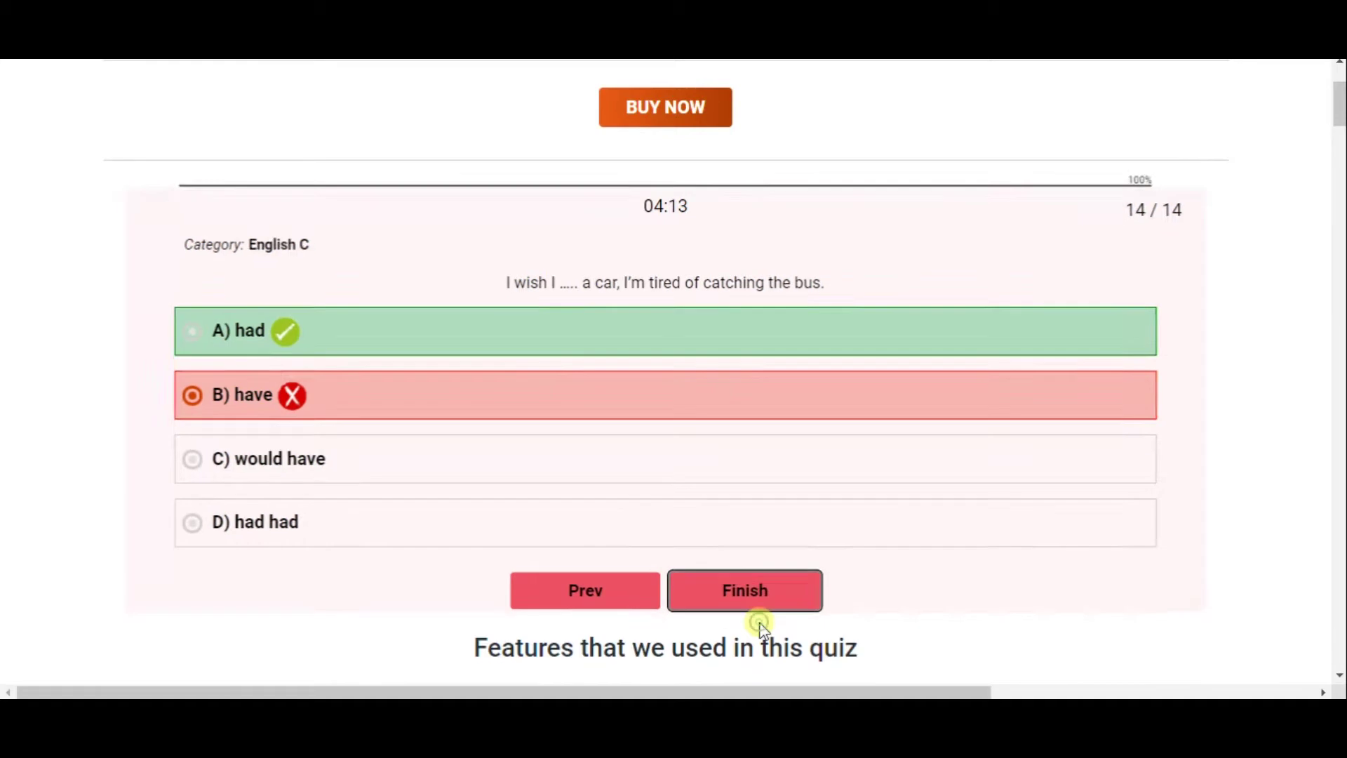
left_click(759, 623)
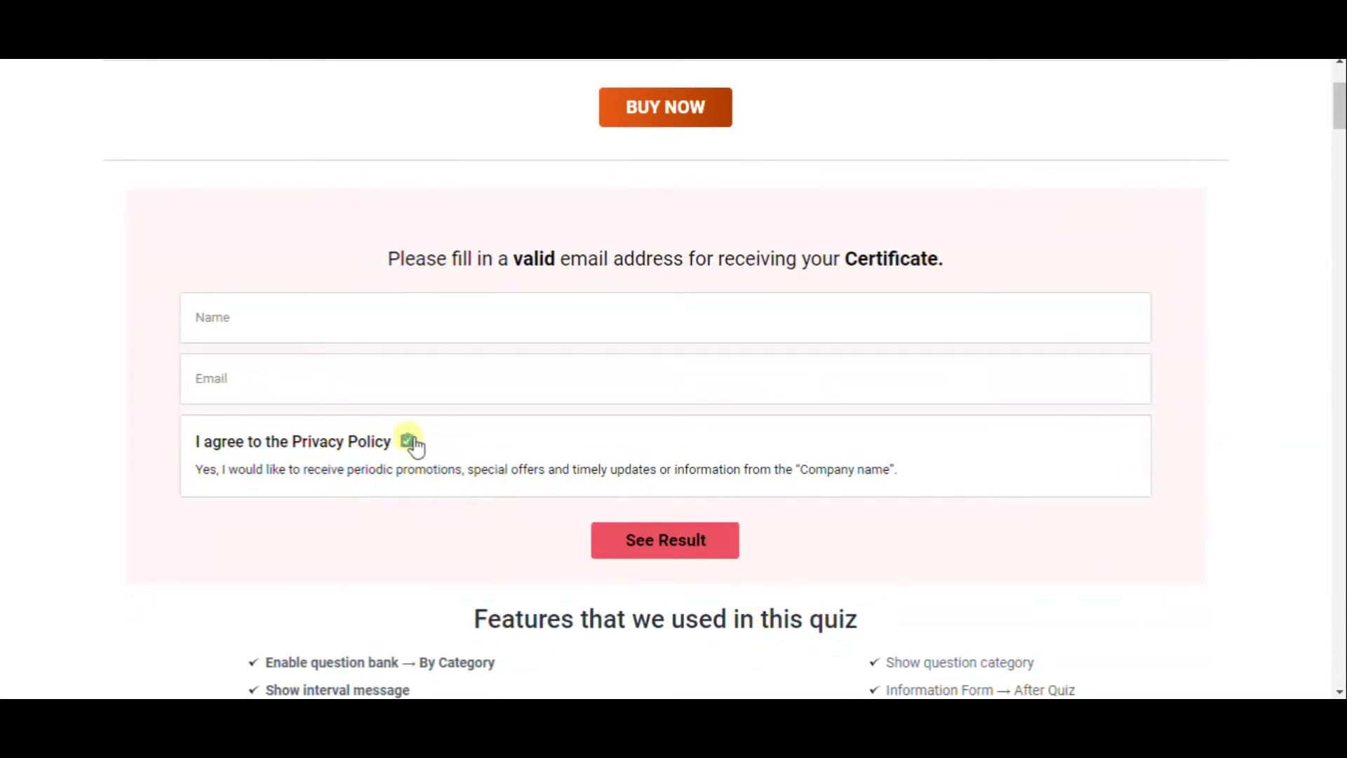
Submit the certificate form with See Result and look over the quiz features list
left_click(667, 542)
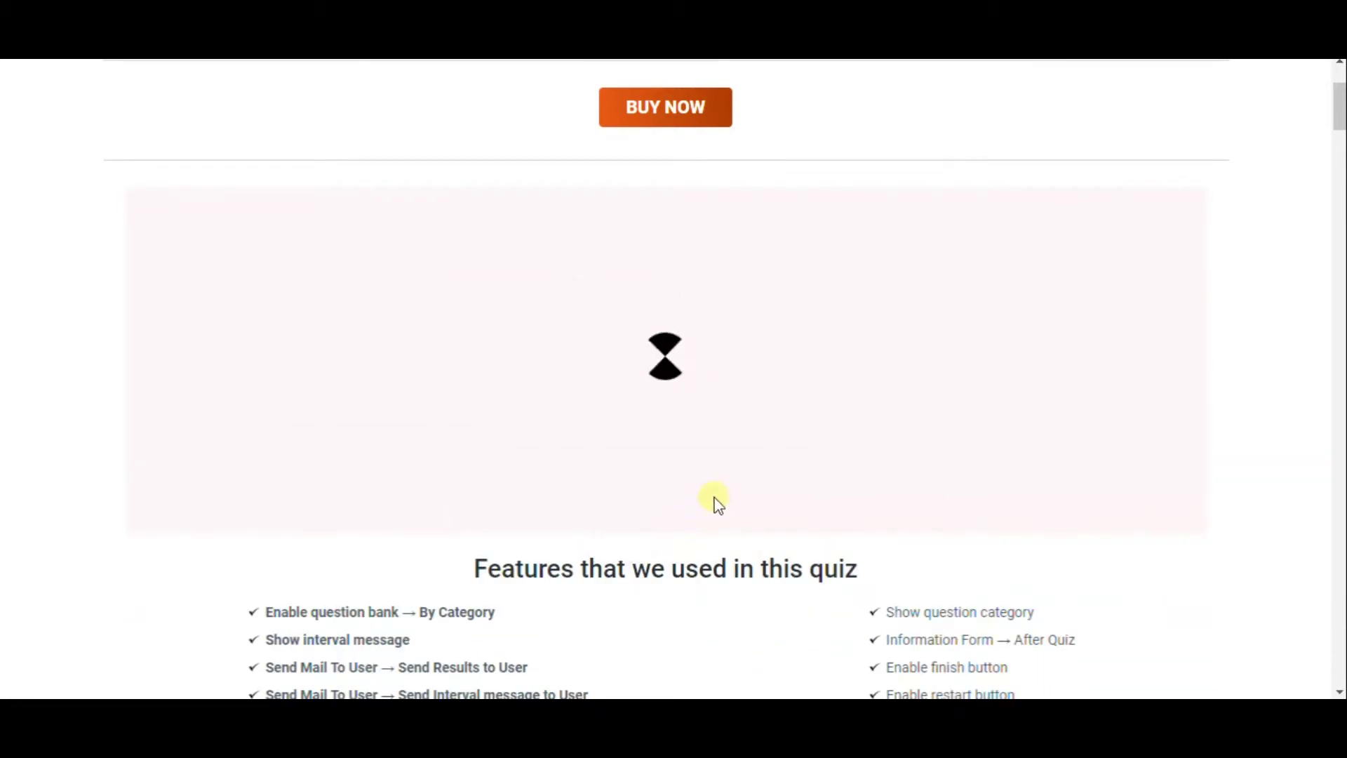
scroll(715, 495, "down", 1)
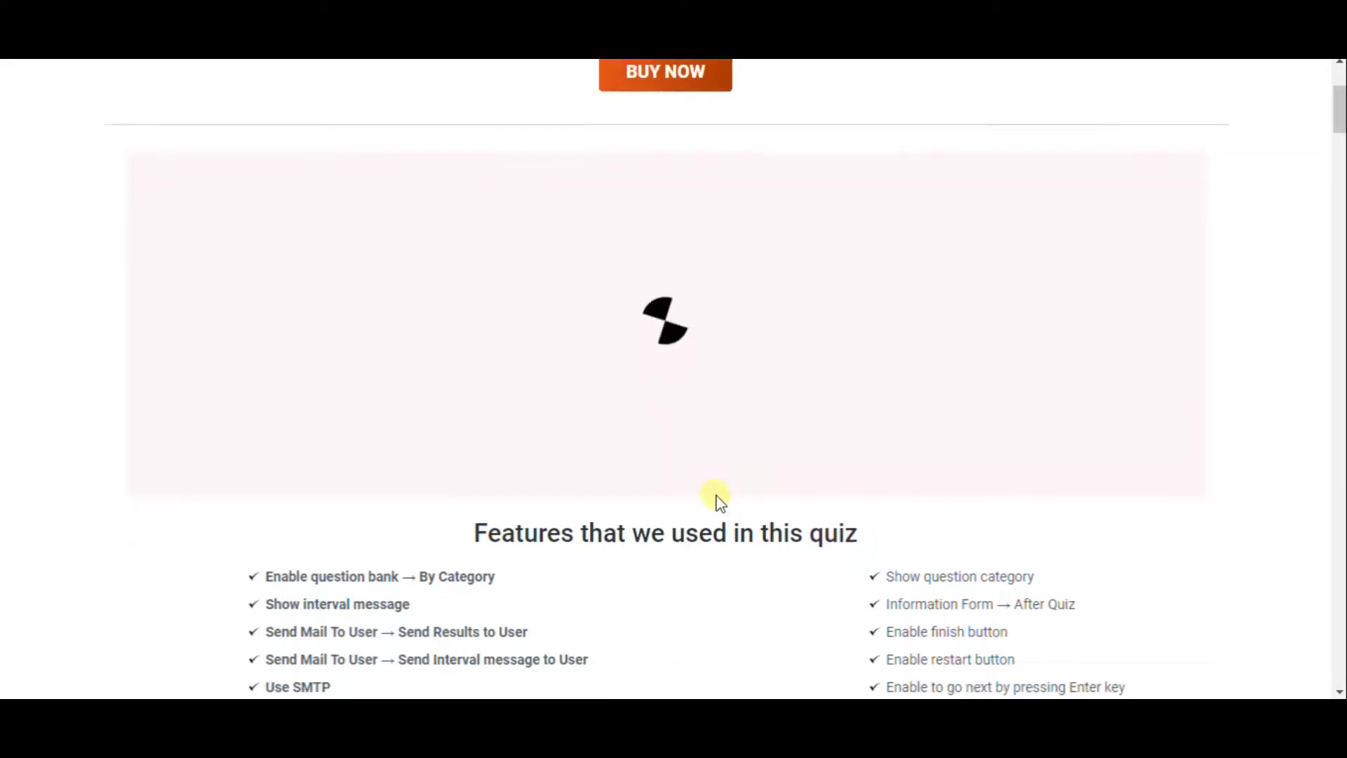
scroll(714, 538, "down", 2)
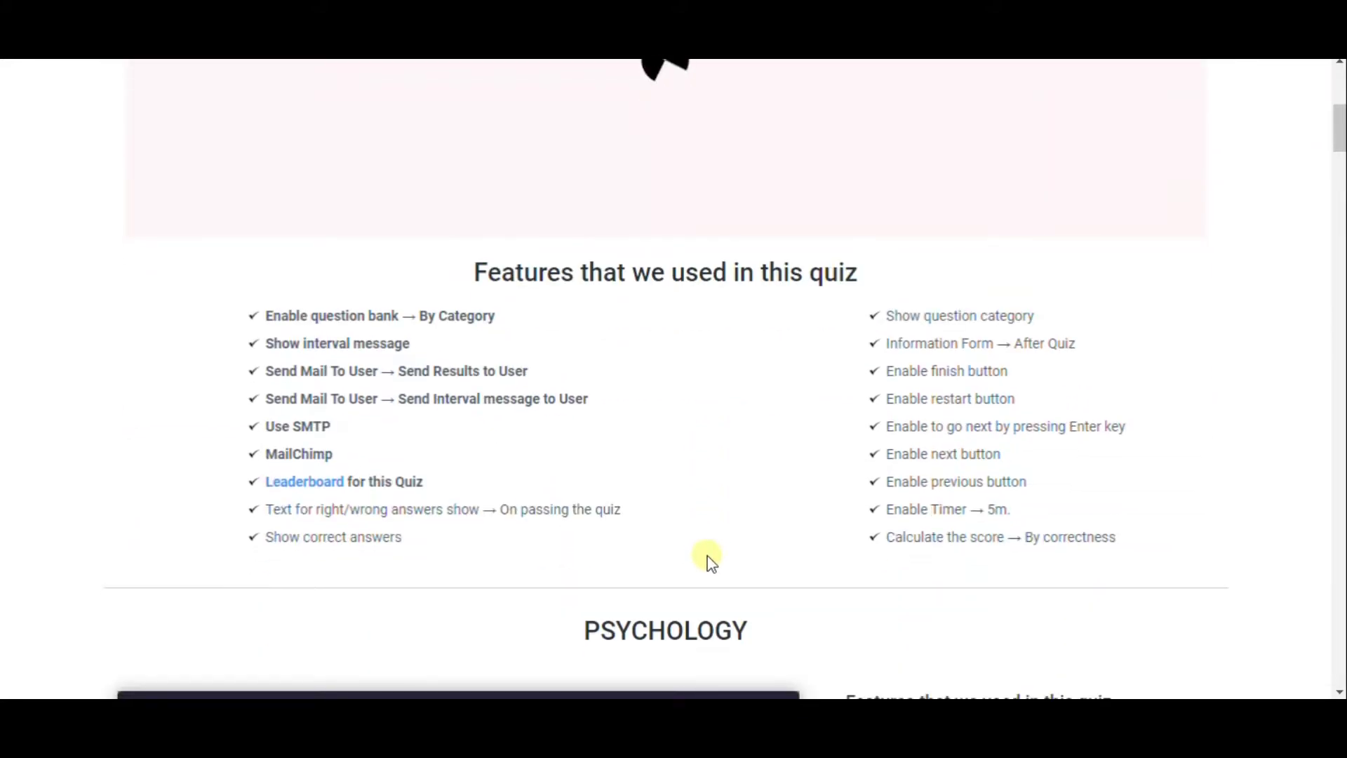
scroll(710, 562, "up", 3)
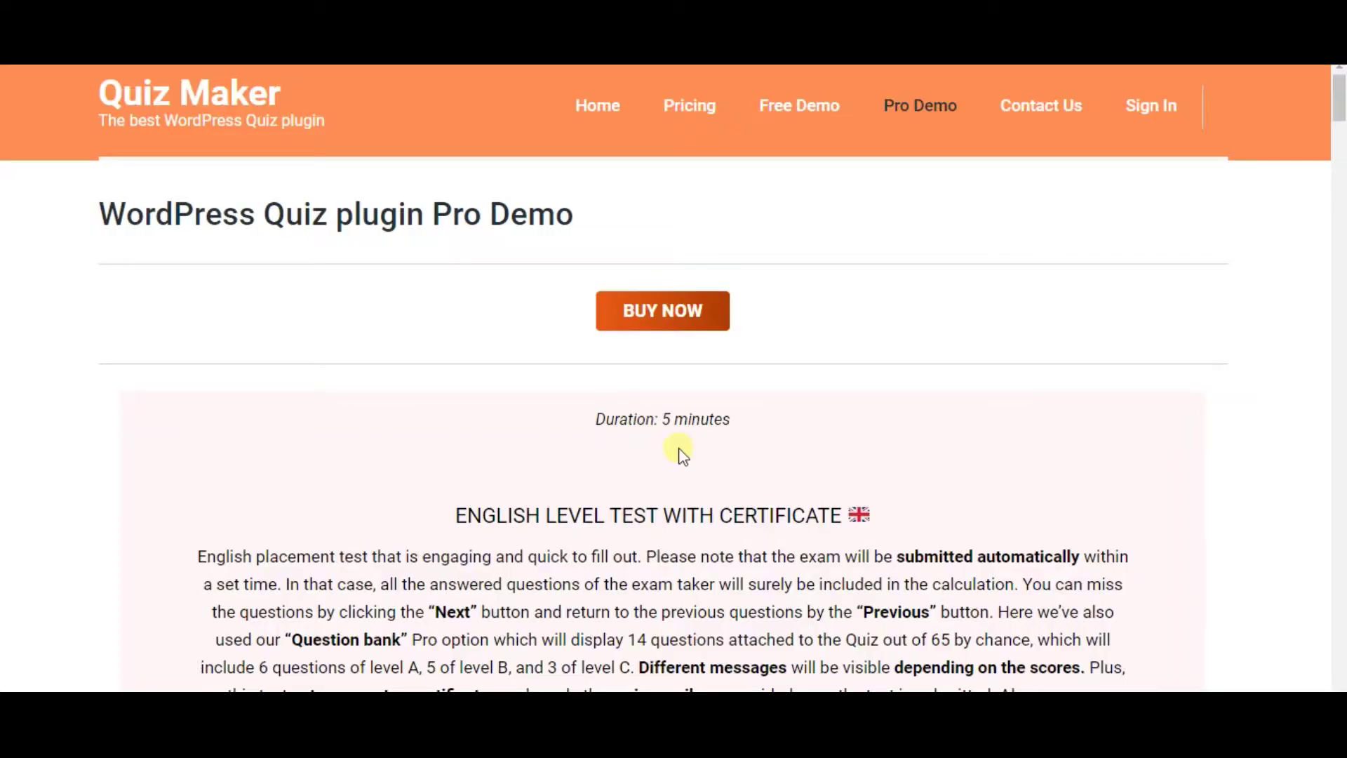
Scroll down to the English Level Test description and its Start button
scroll(680, 454, "down", 4)
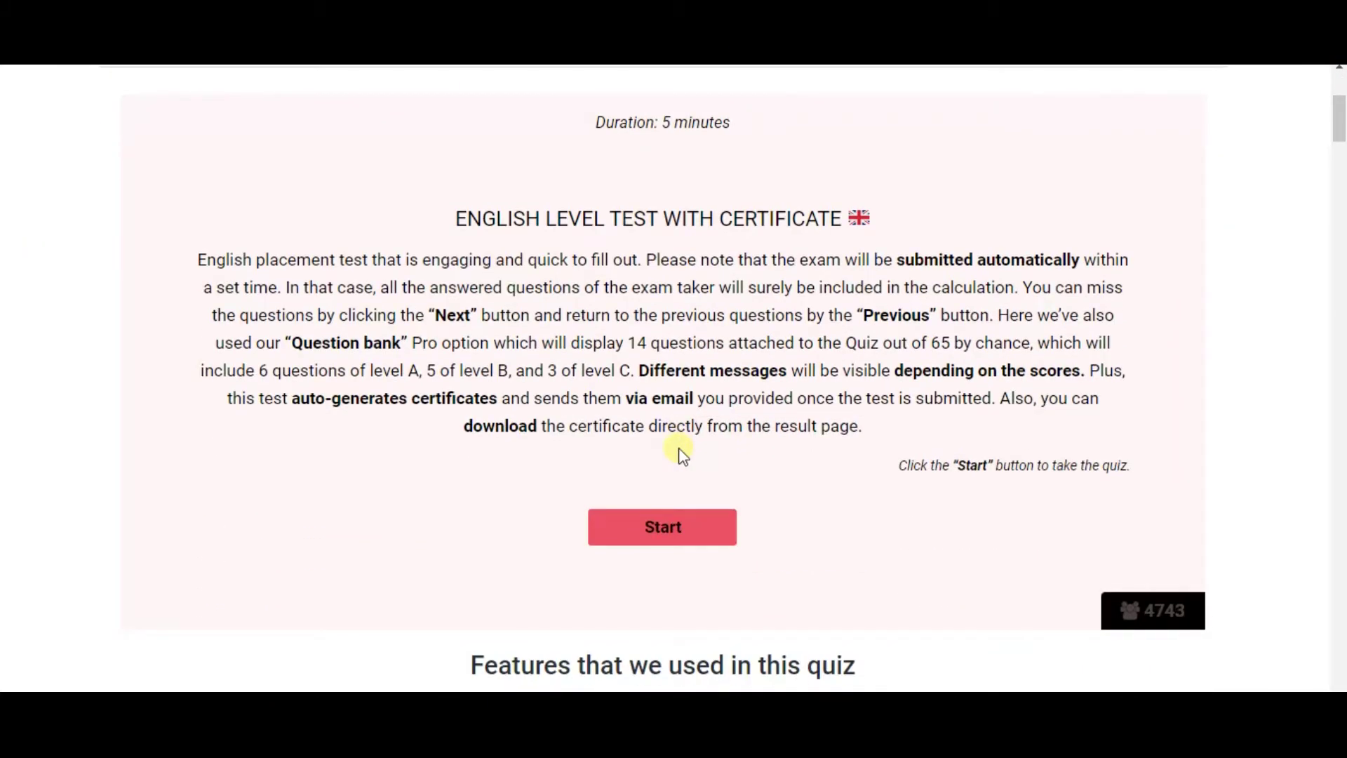
Restart the English test and the Psychology test, answering the first question of each
left_click(668, 519)
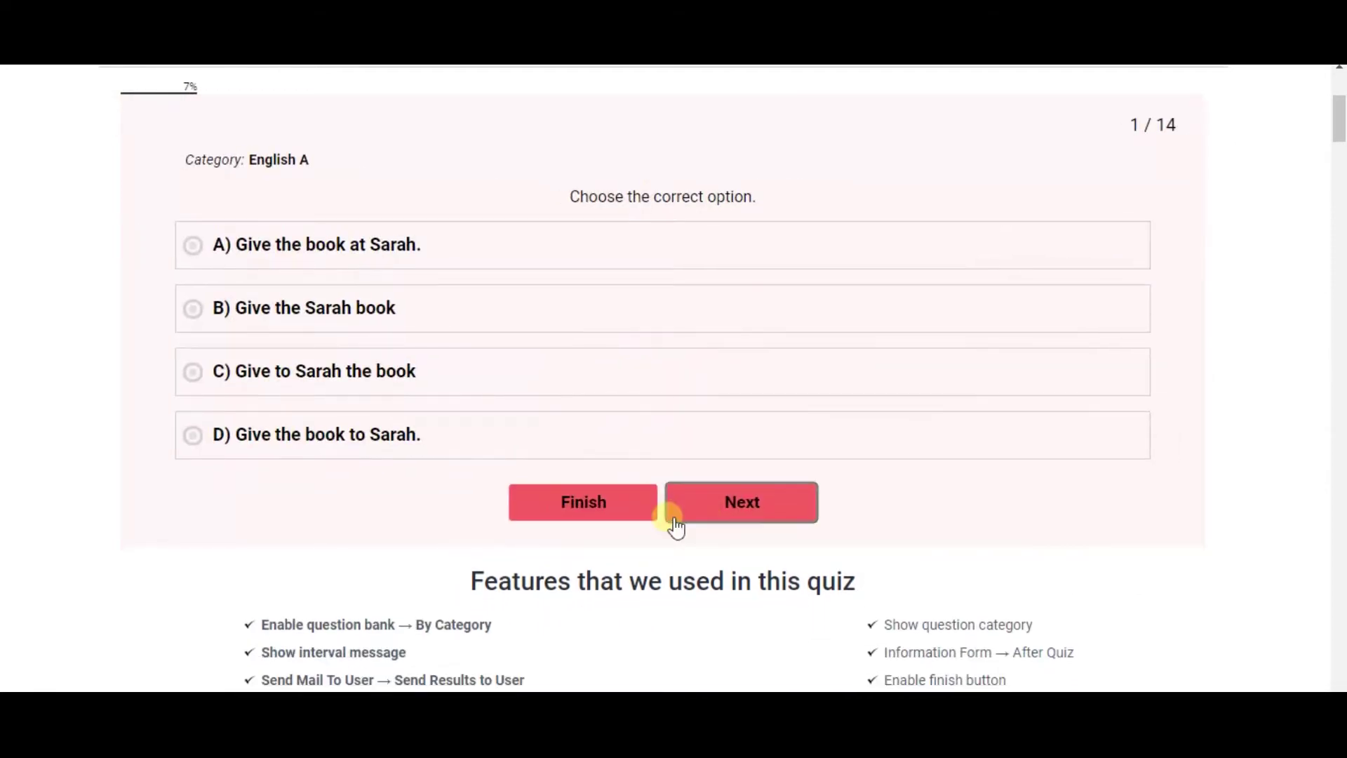
left_click(484, 397)
scroll(637, 470, "down", 4)
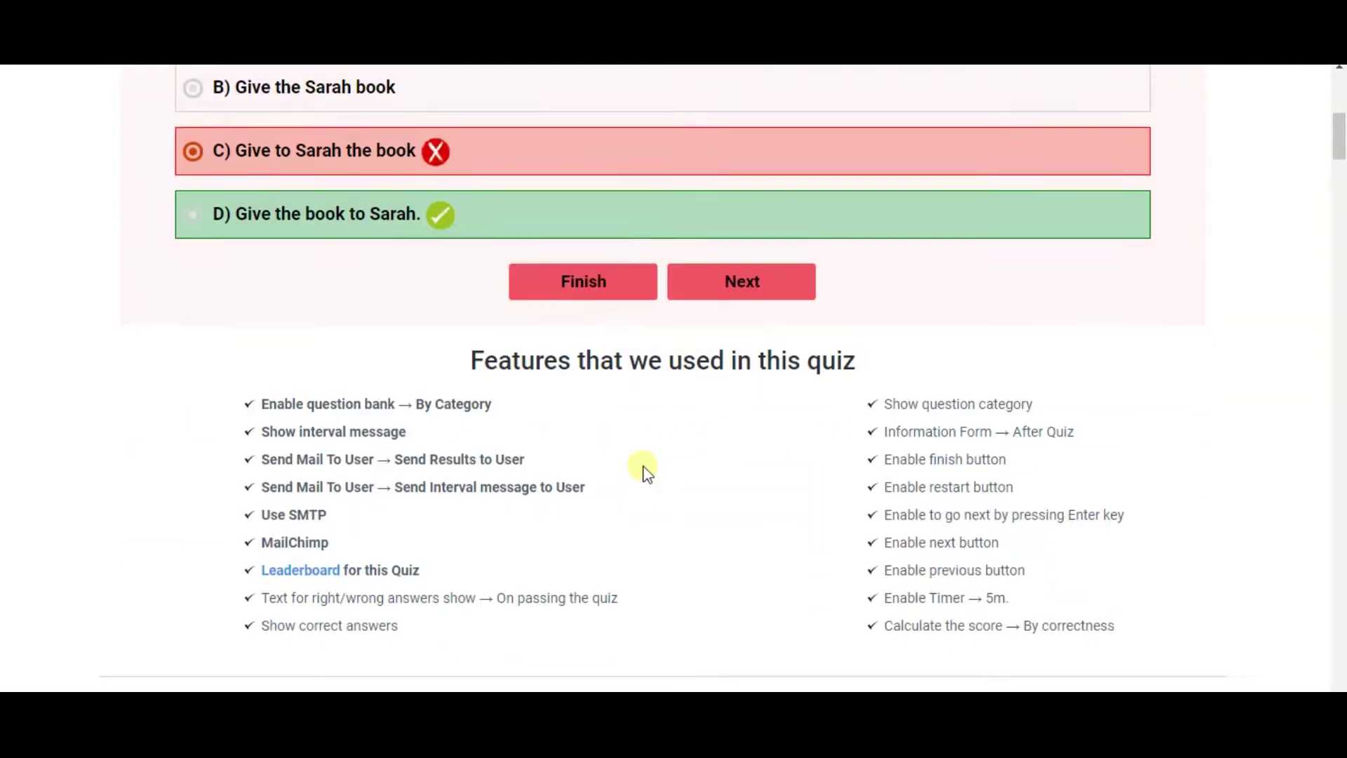
scroll(705, 477, "down", 8)
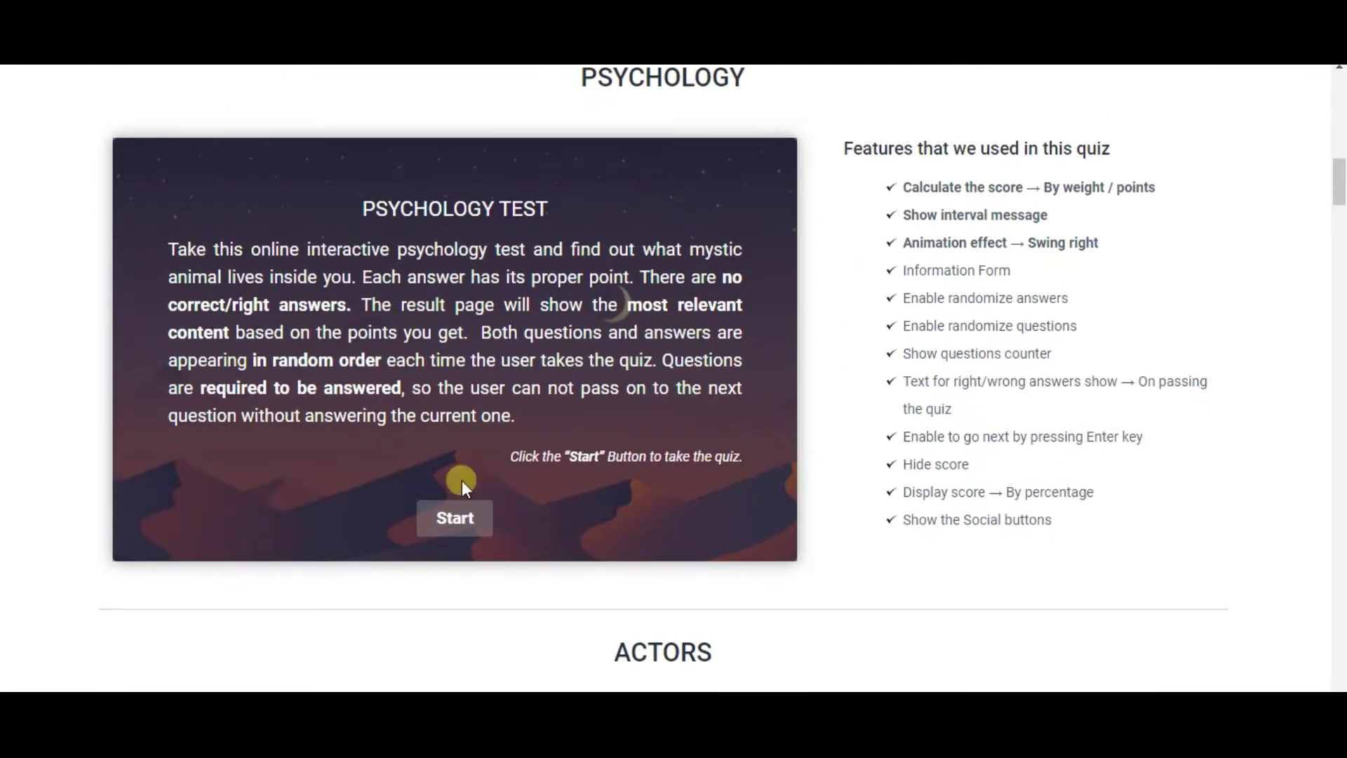
left_click(480, 523)
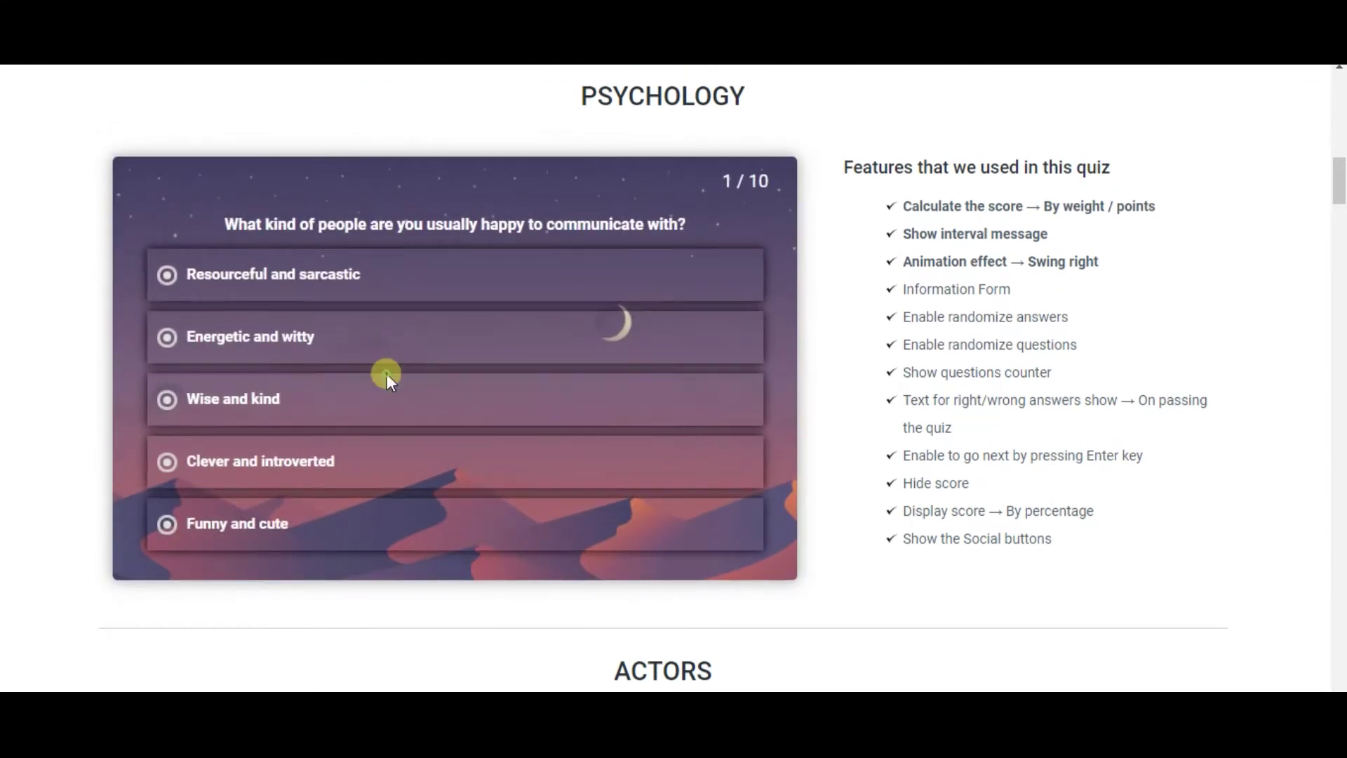
left_click(629, 435)
scroll(806, 442, "down", 10)
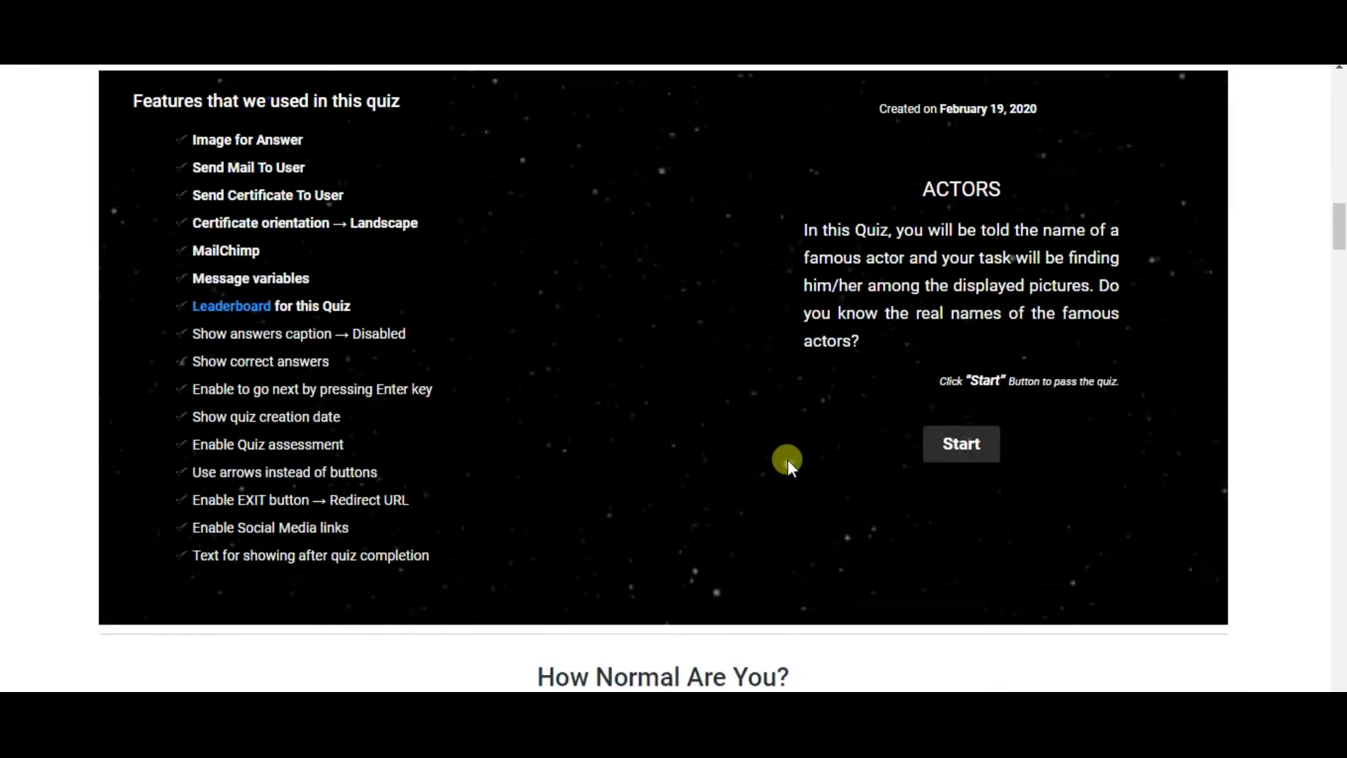
Start the actor photo quiz, pick actor photos for questions 1 and 2, reaching question 3
left_click(961, 392)
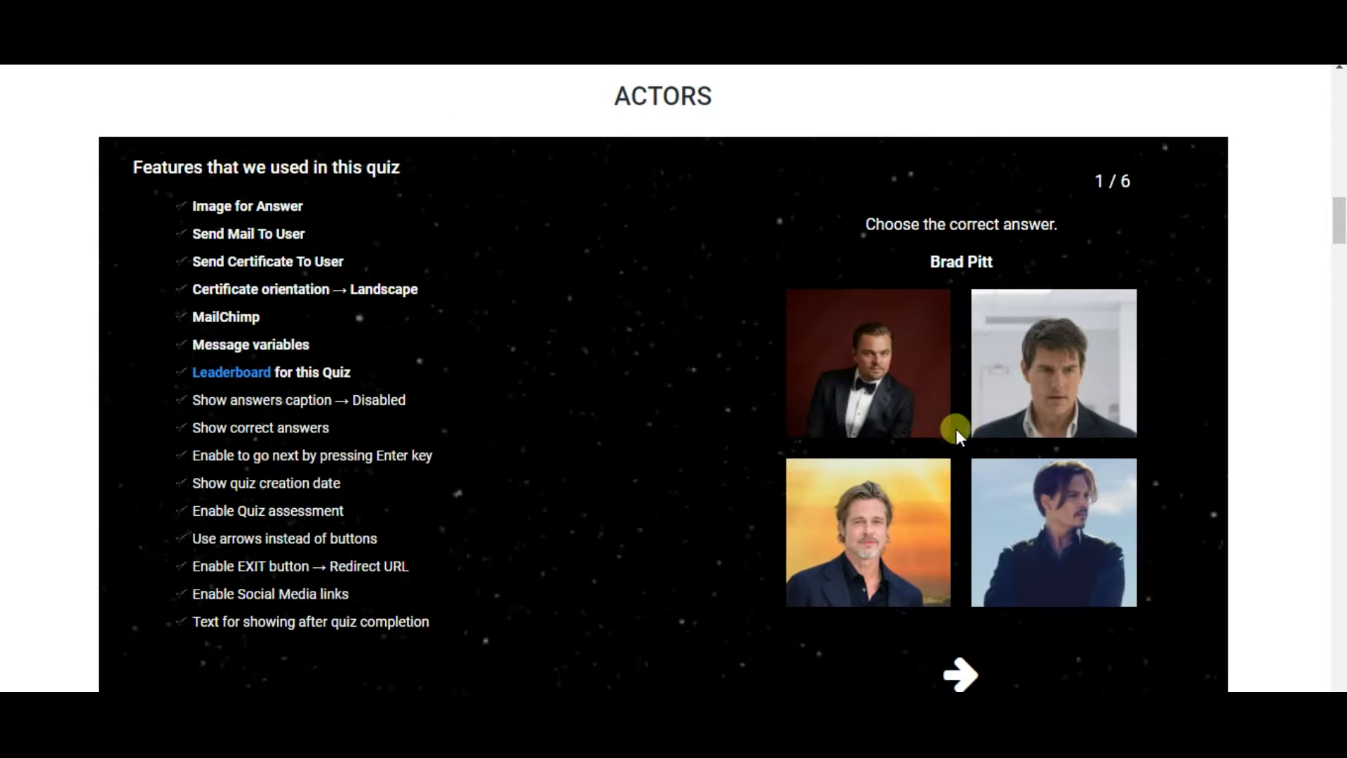
left_click(899, 384)
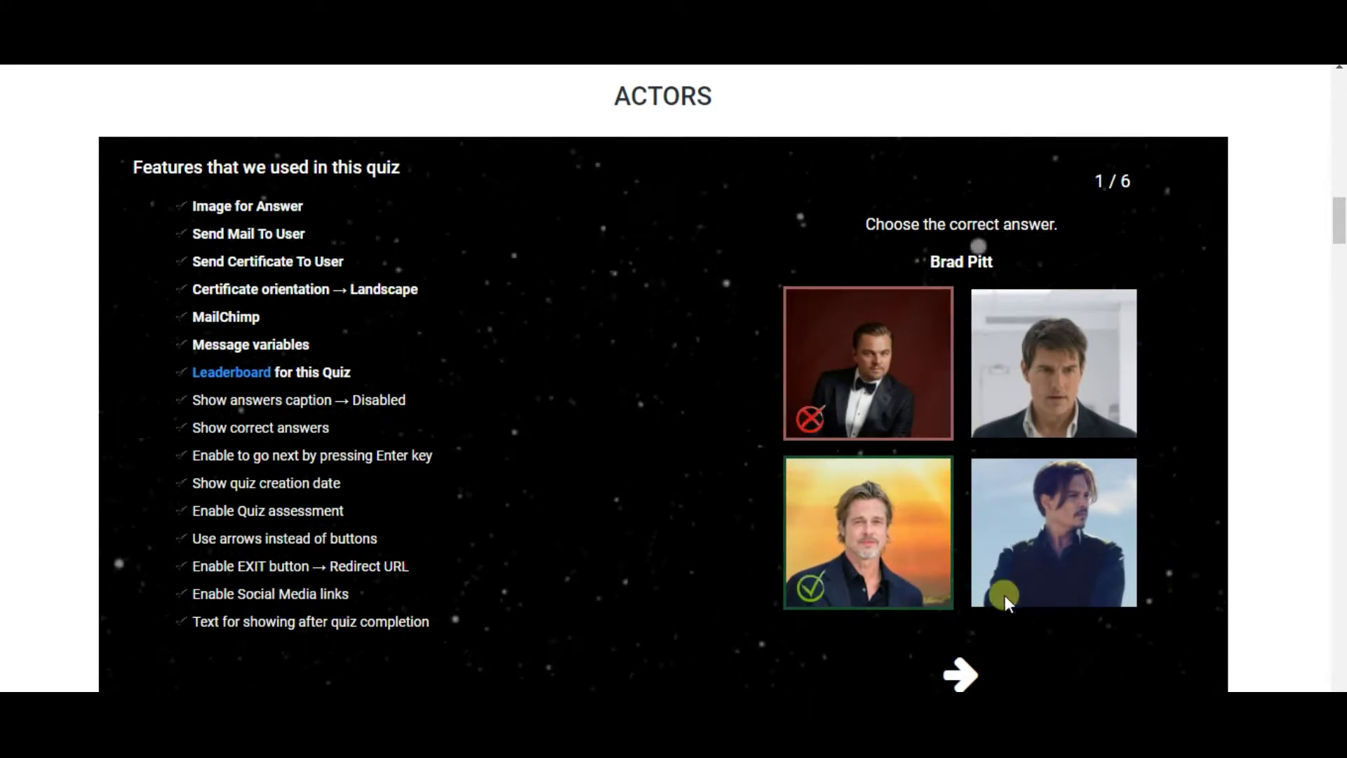
left_click(960, 670)
left_click(1039, 547)
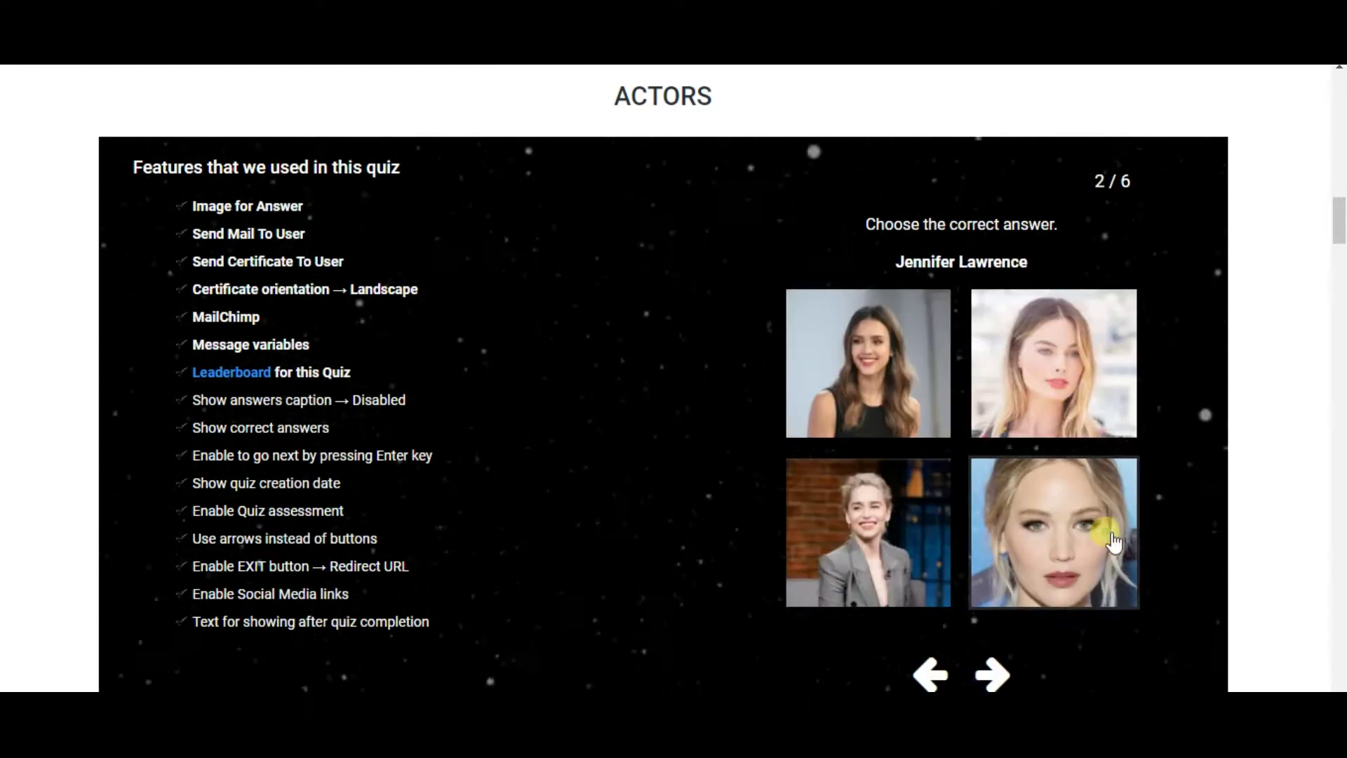
left_click(993, 672)
scroll(710, 447, "down", 15)
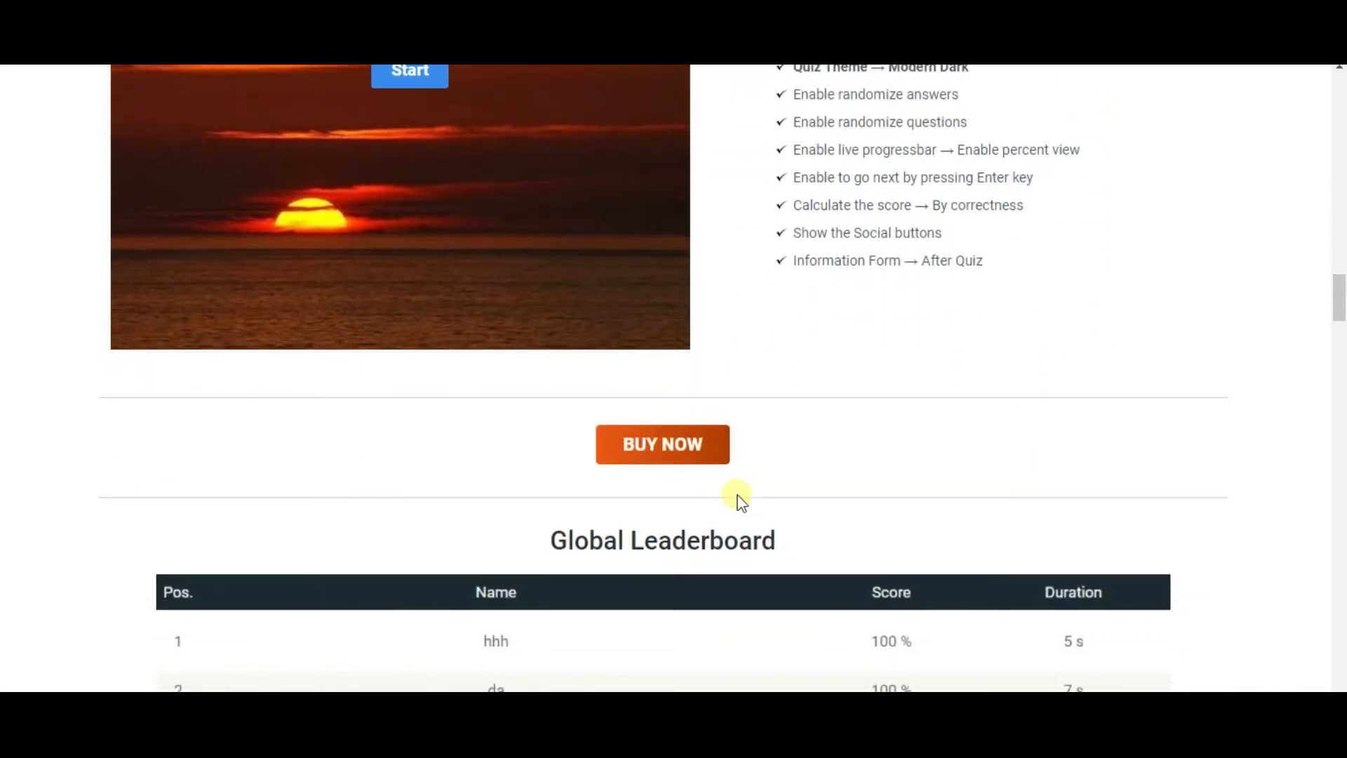
scroll(742, 503, "down", 12)
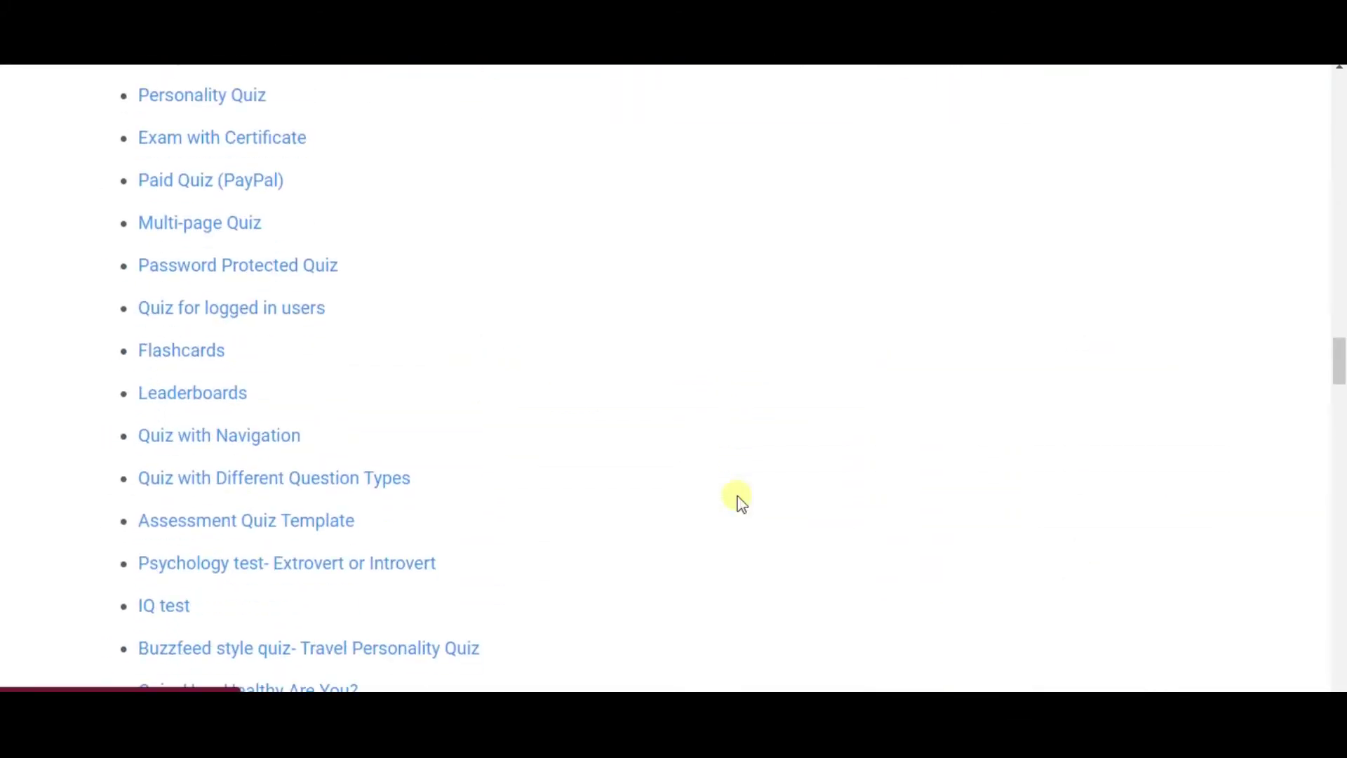
scroll(742, 503, "up", 10)
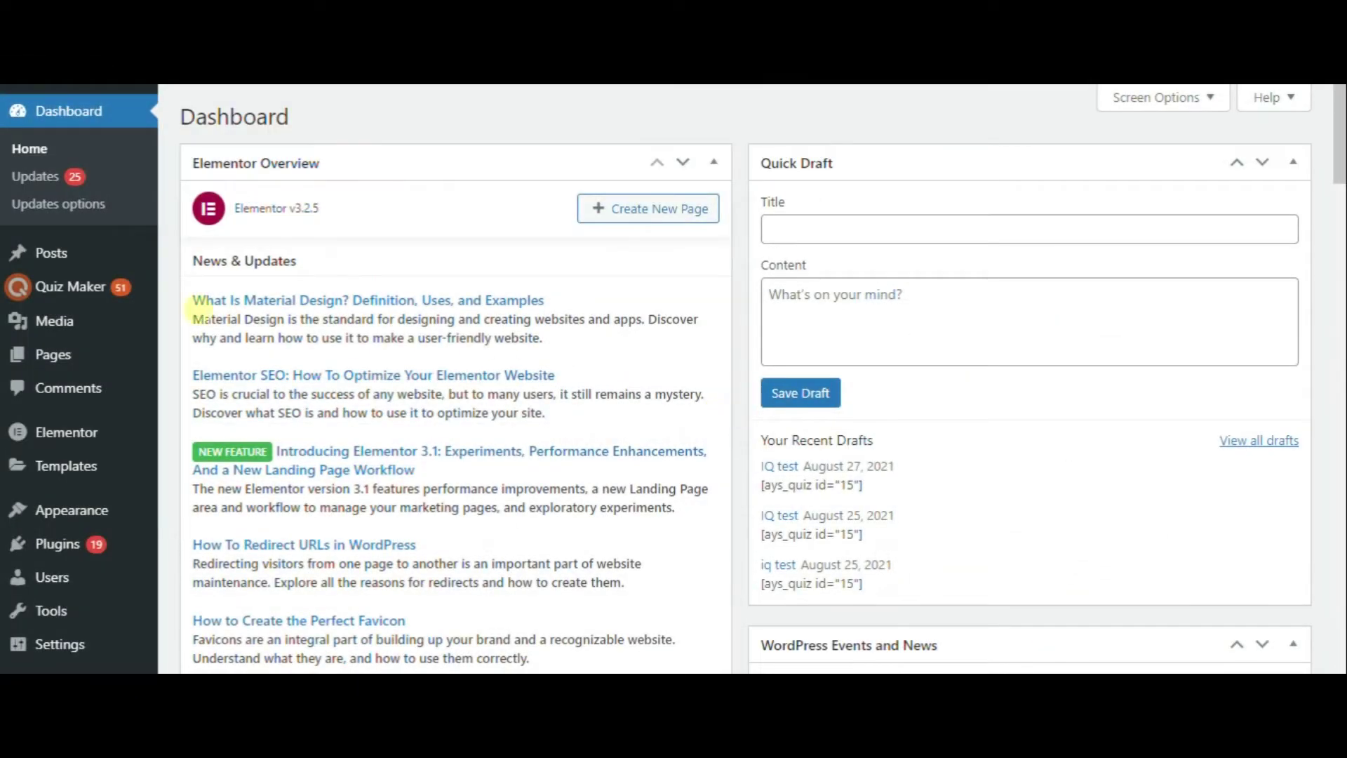
Switch a sample question's type to Text, then set it back to Radio
mouse_move(123, 295)
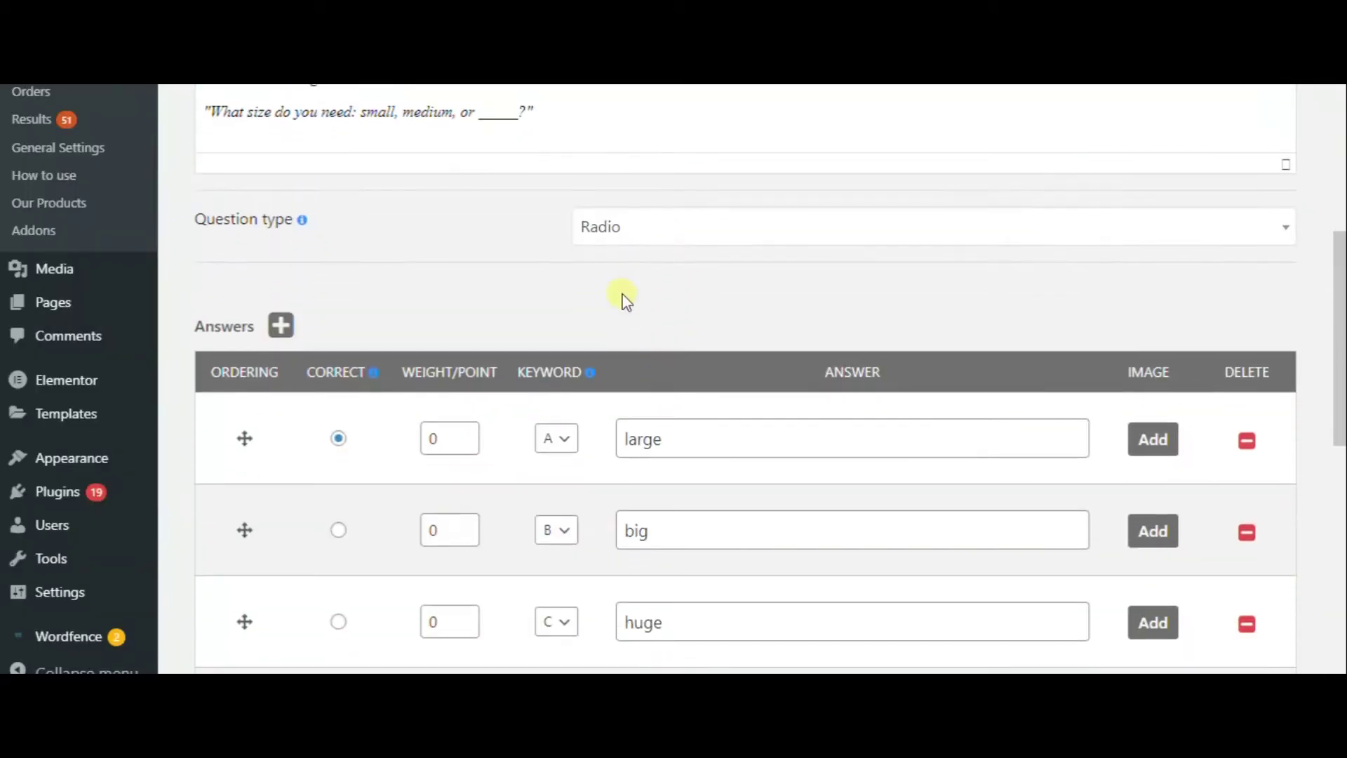
left_click(620, 235)
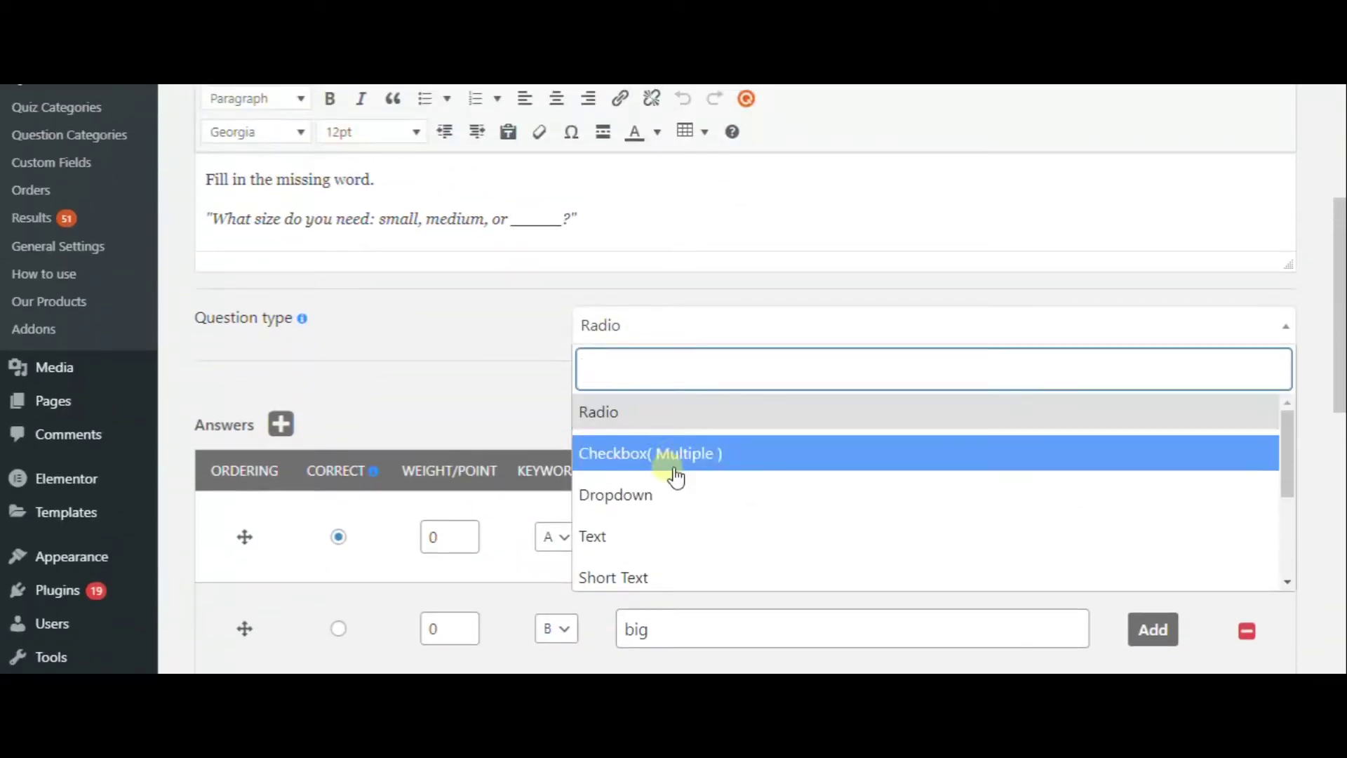
left_click(660, 536)
left_click(657, 339)
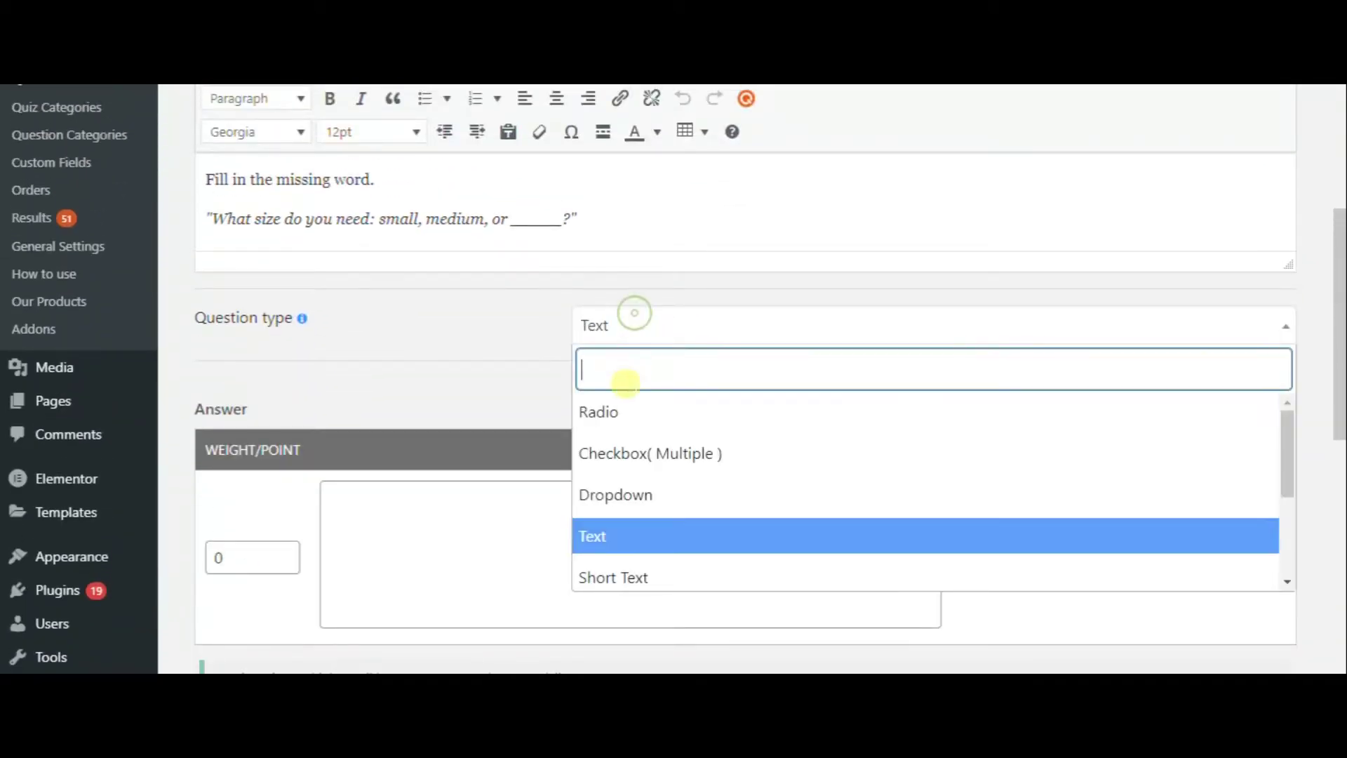
left_click(627, 406)
scroll(627, 400, "down", 4)
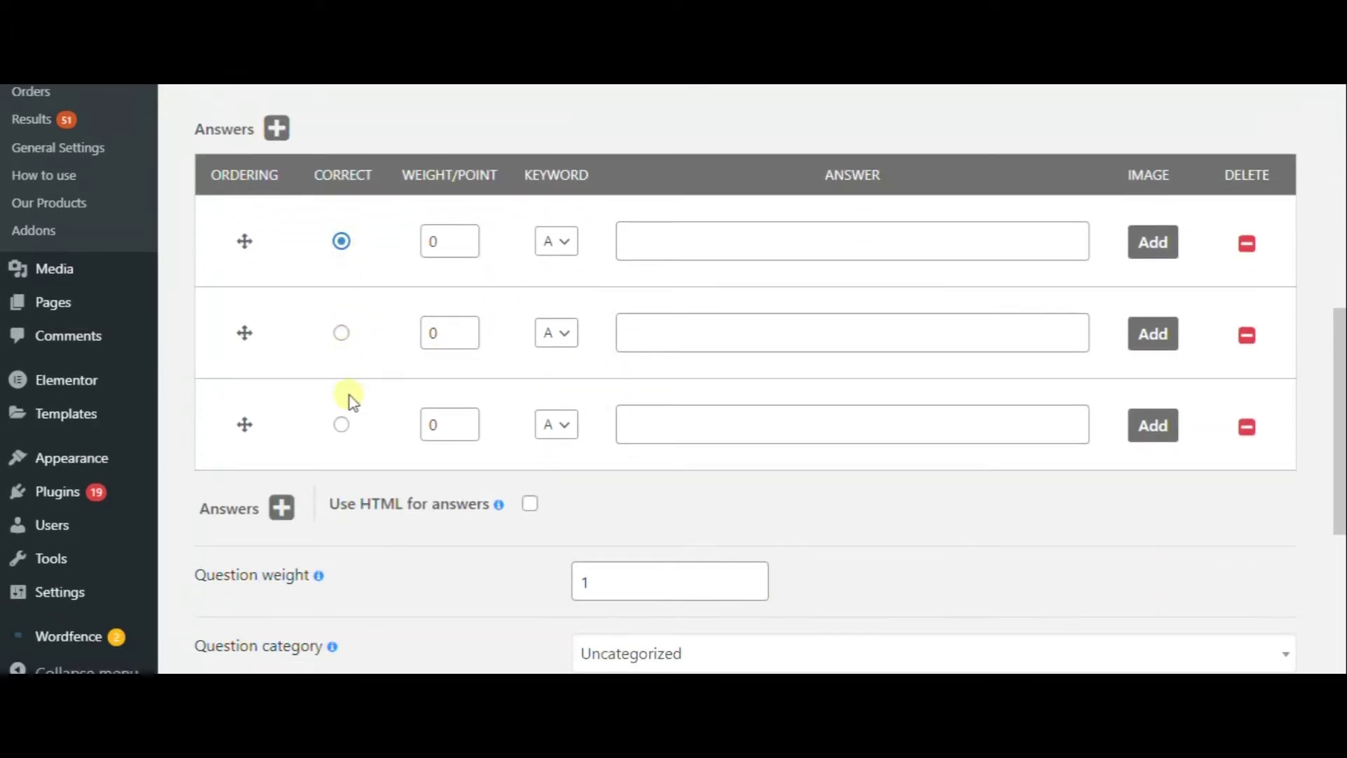
scroll(652, 421, "up", 5)
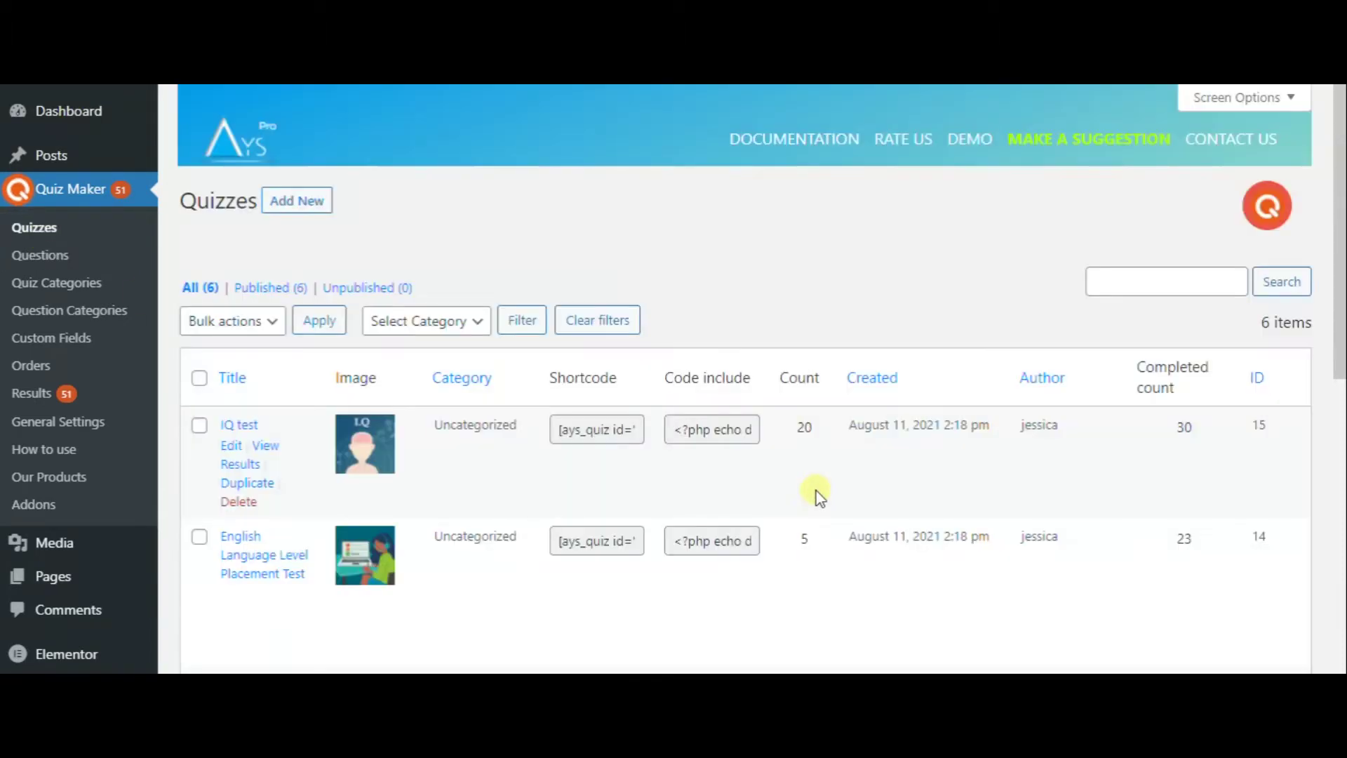
scroll(814, 495, "down", 5)
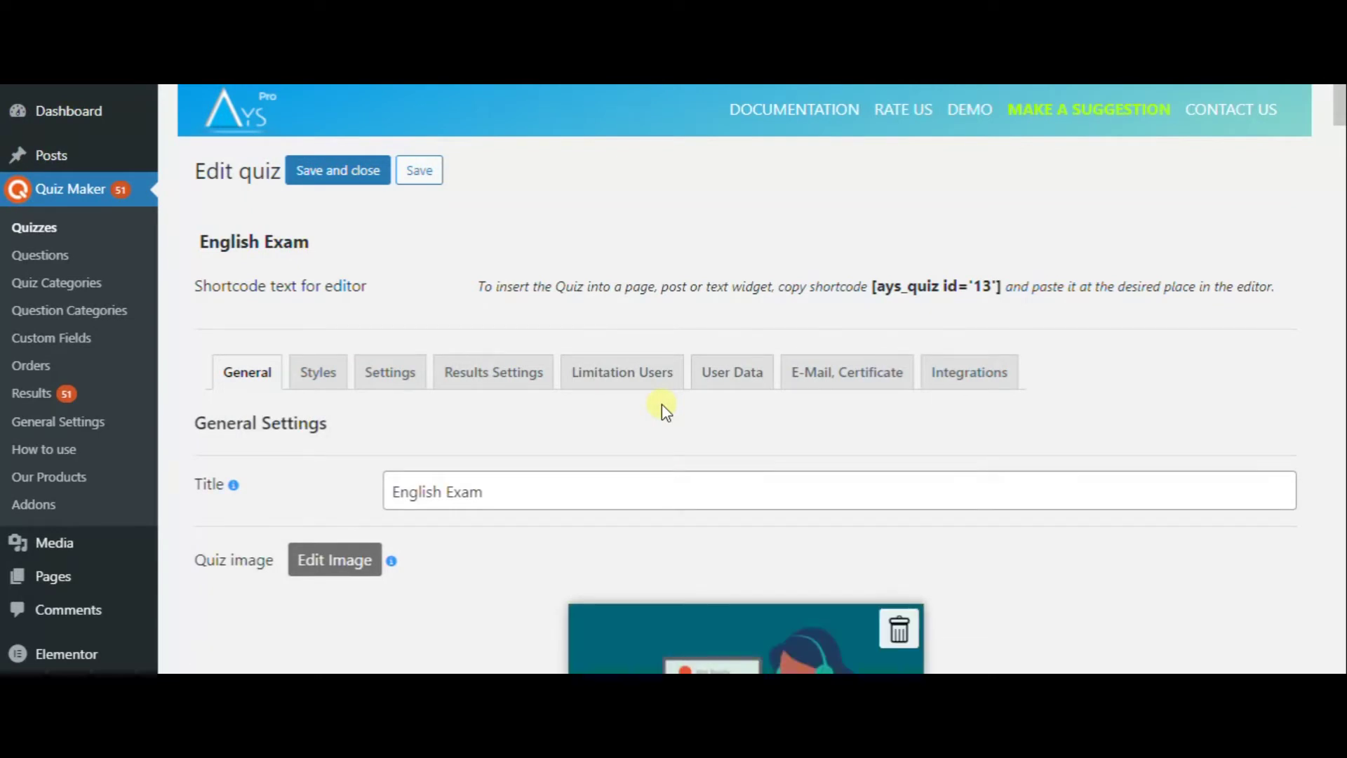
scroll(610, 460, "down", 7)
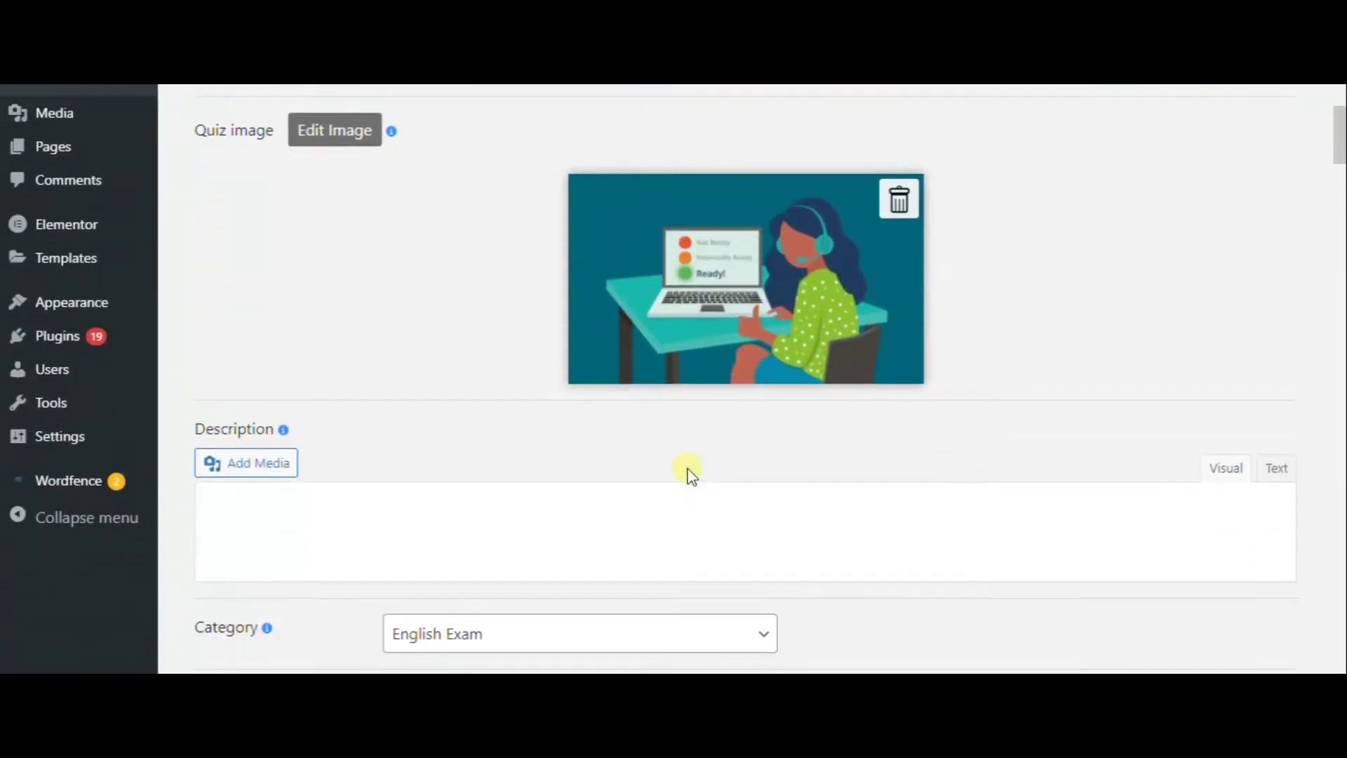
scroll(691, 476, "down", 10)
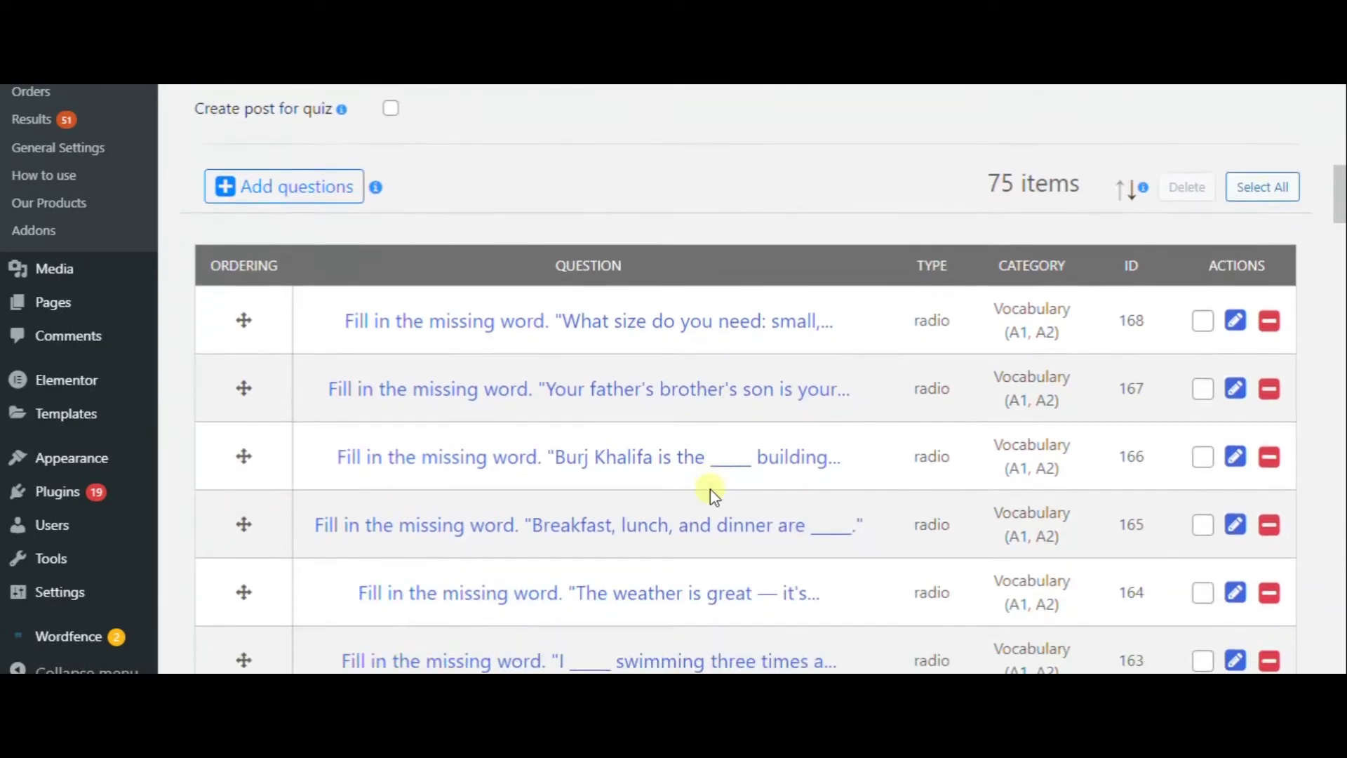
scroll(710, 489, "down", 8)
scroll(709, 489, "up", 7)
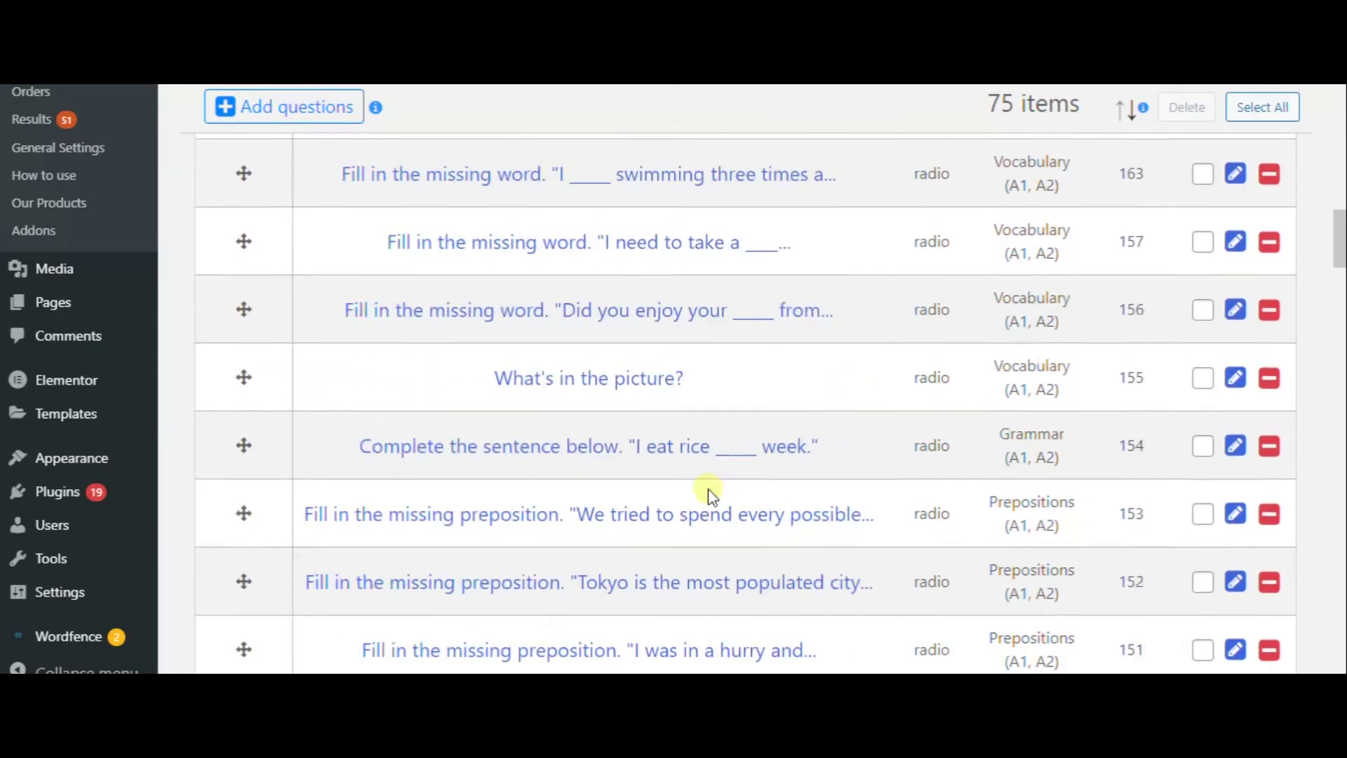
scroll(709, 491, "up", 13)
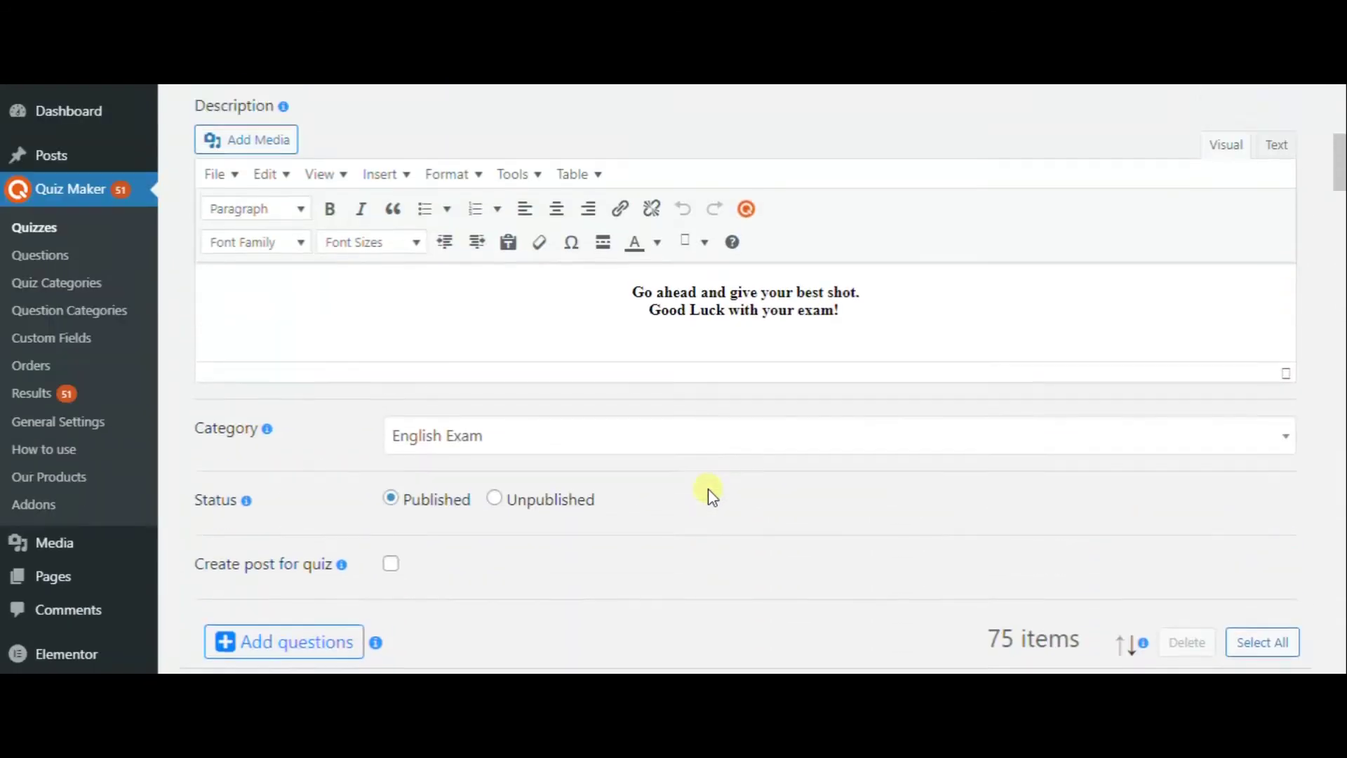
scroll(705, 500, "up", 6)
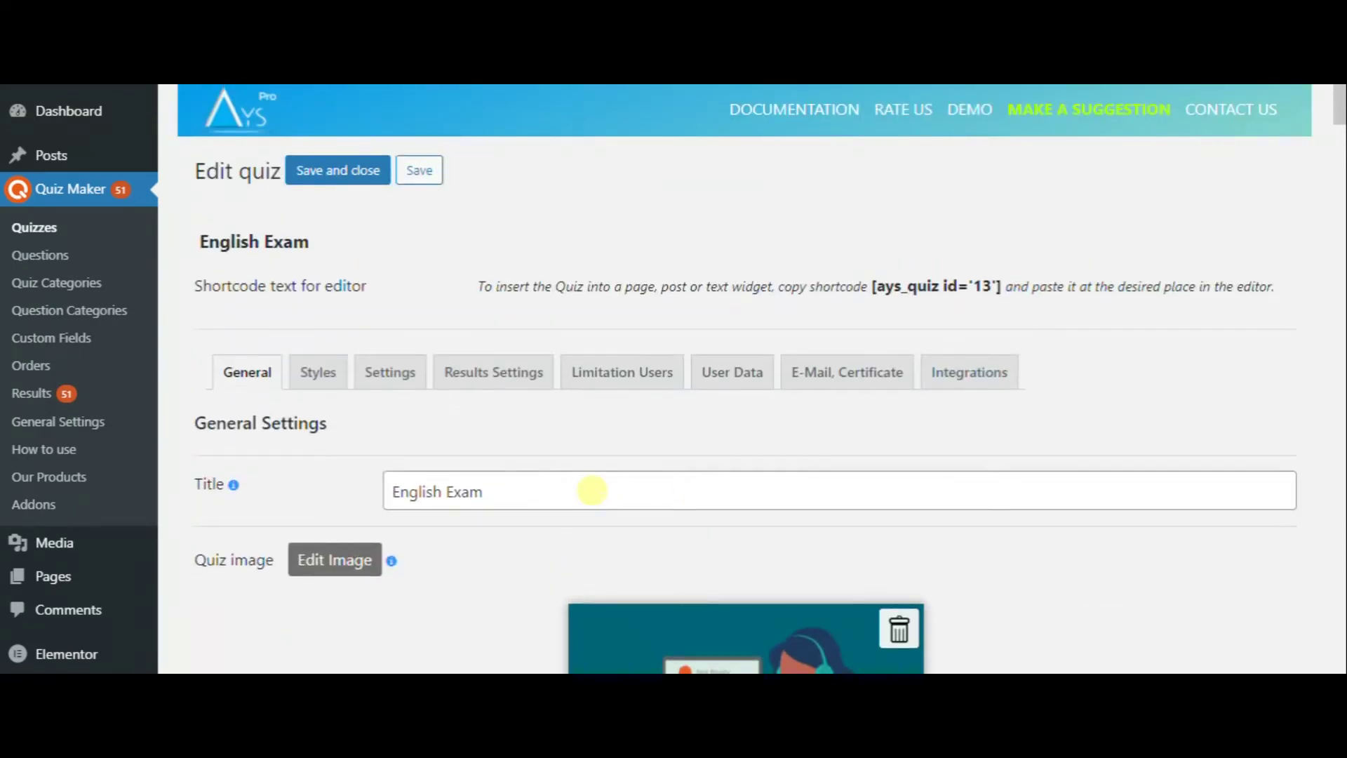
In the quiz Styles, turn Quiz background gradient on and then back off
left_click(317, 372)
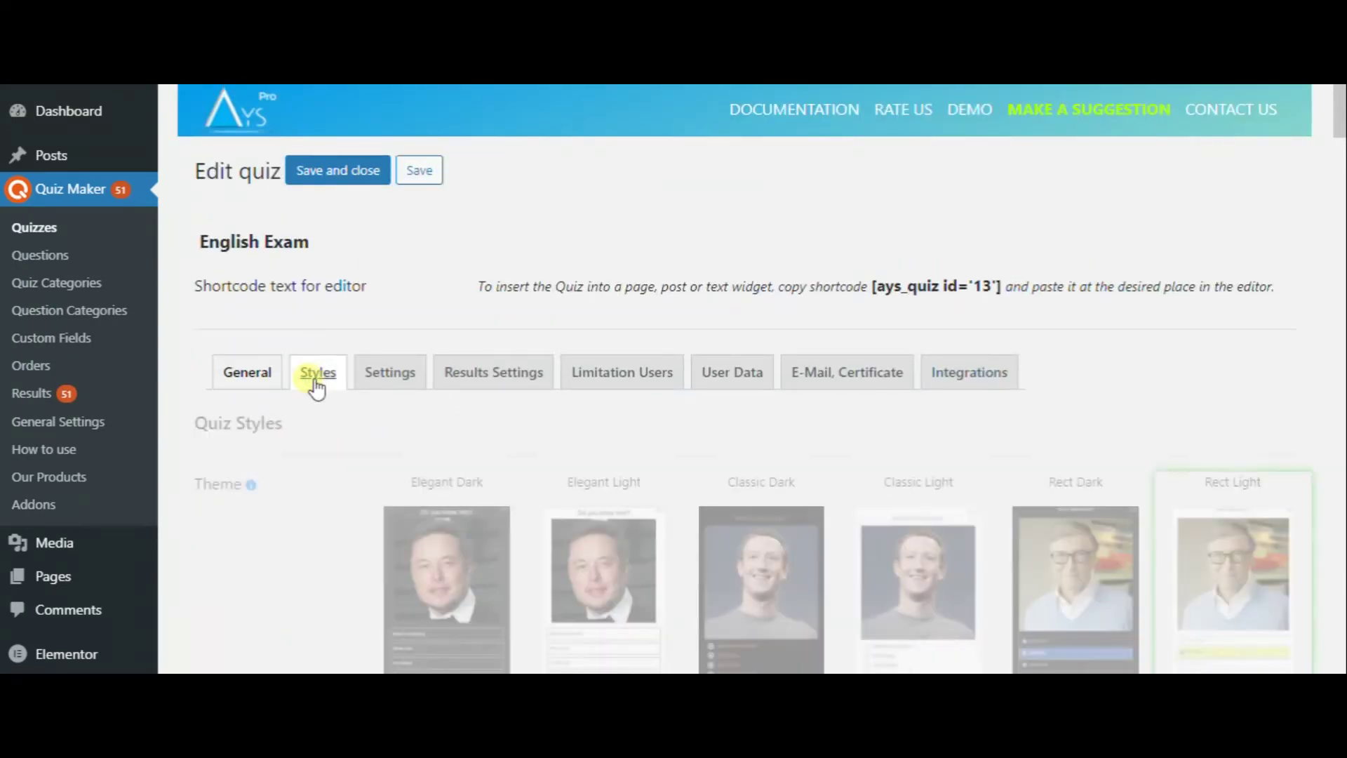
scroll(764, 540, "down", 4)
scroll(754, 538, "down", 15)
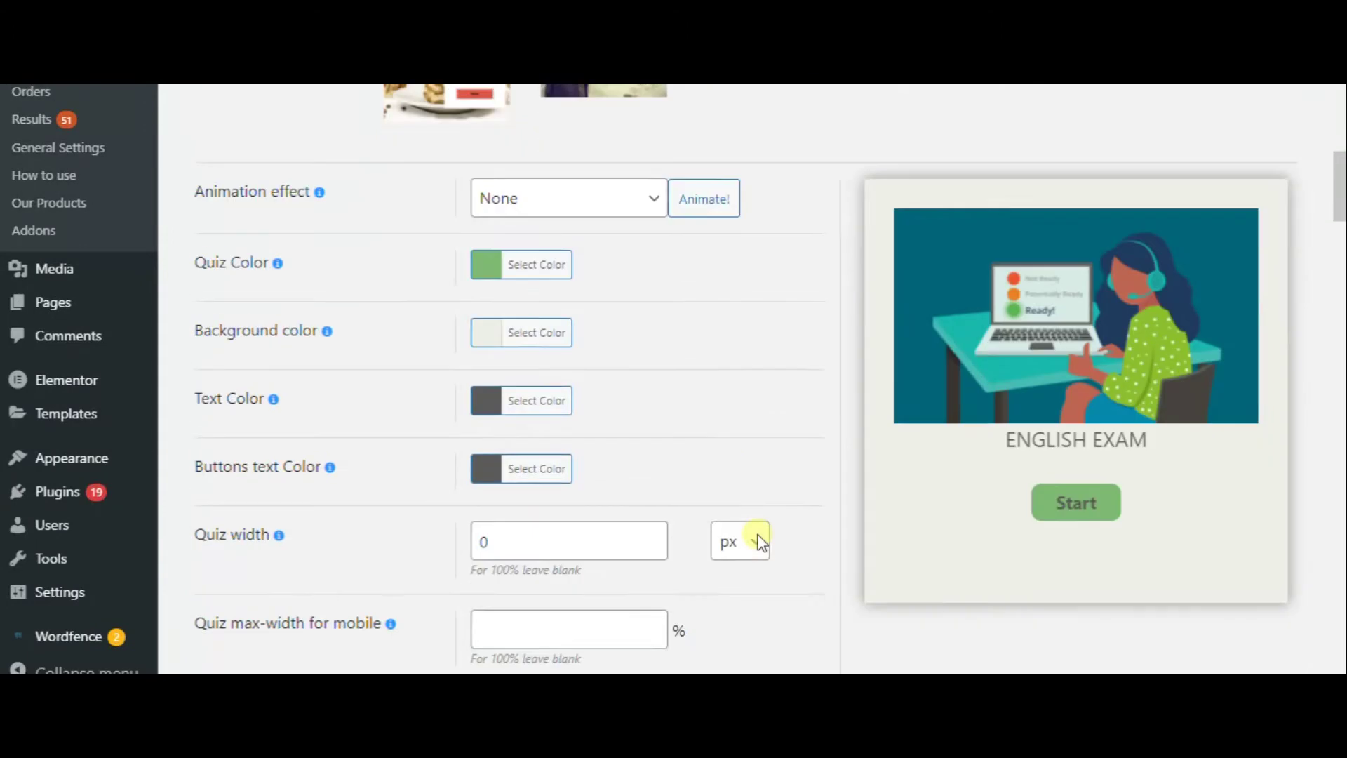
scroll(554, 463, "down", 10)
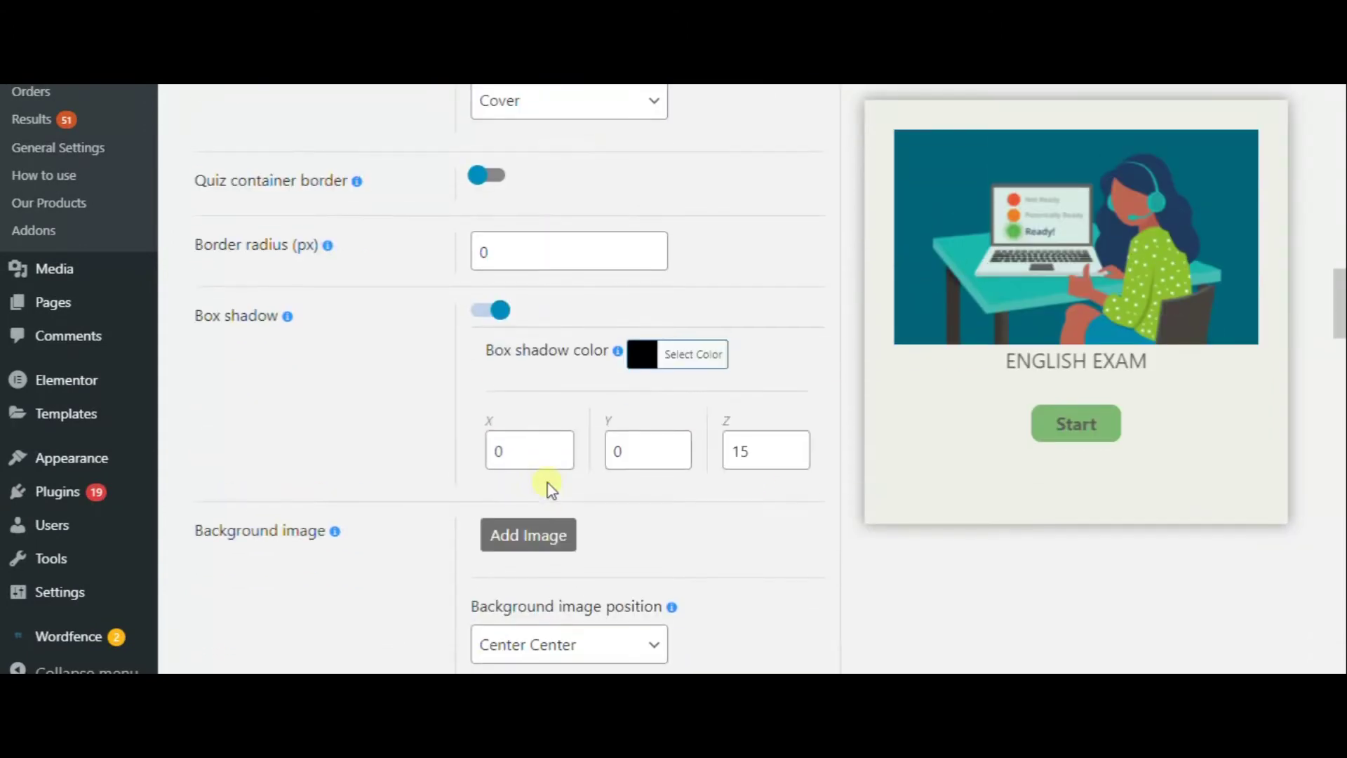
scroll(562, 507, "down", 4)
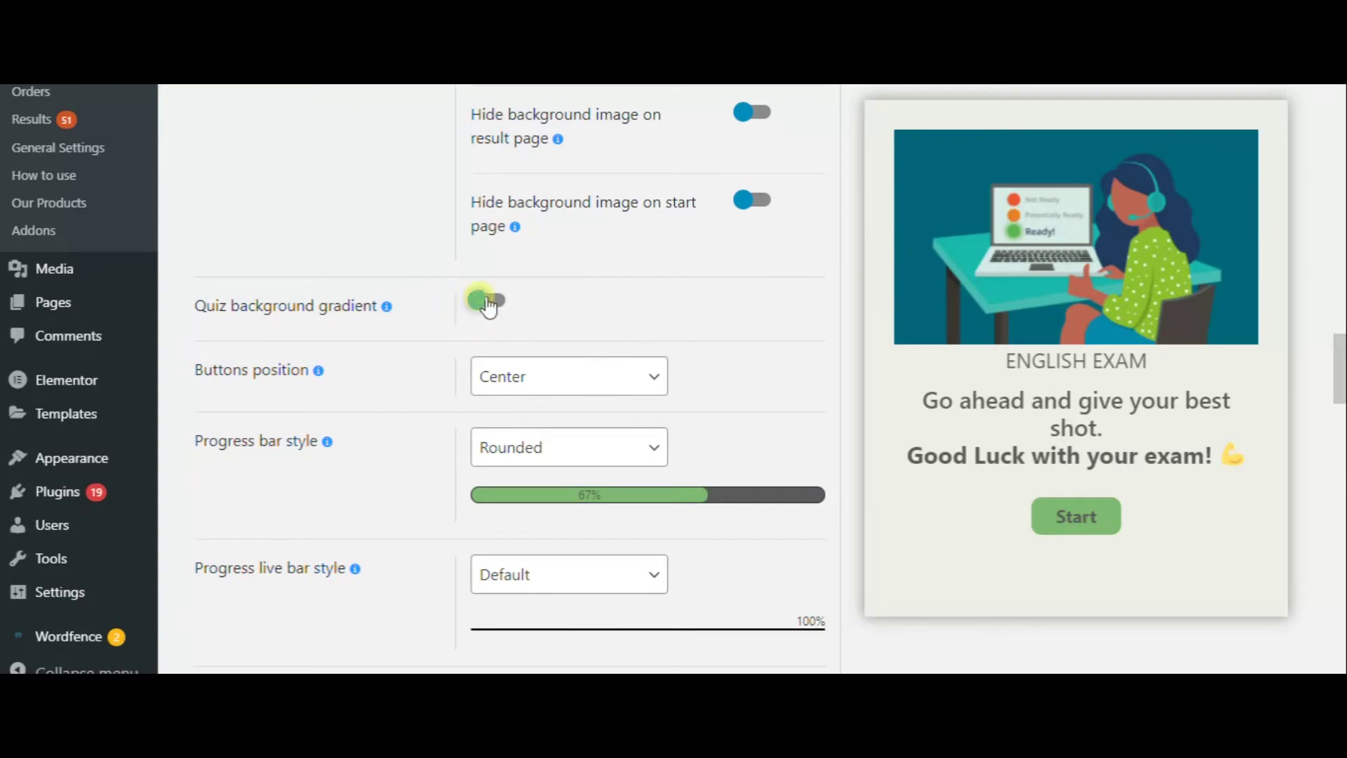
left_click(489, 303)
left_click(489, 302)
Preview the With images answer layout, then show the Quiz Settings options
scroll(710, 433, "down", 9)
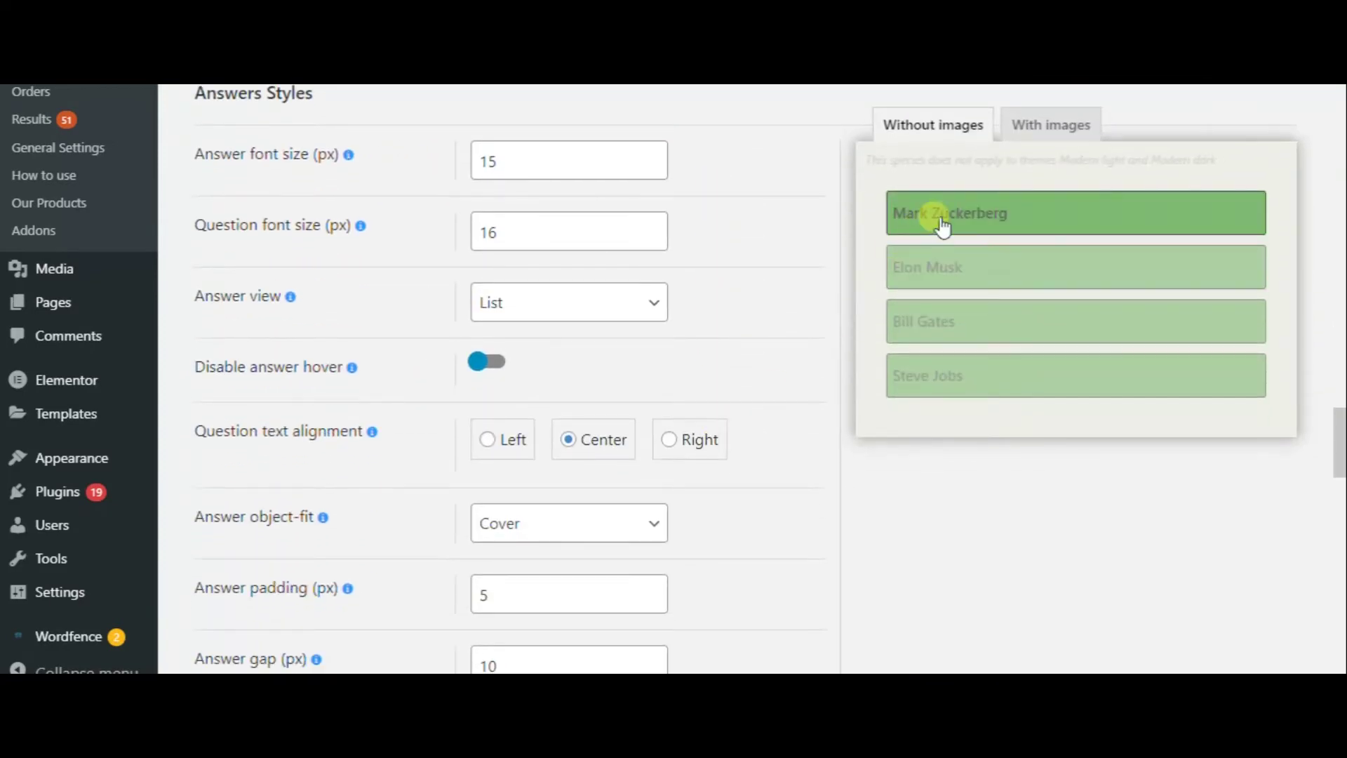
left_click(1073, 129)
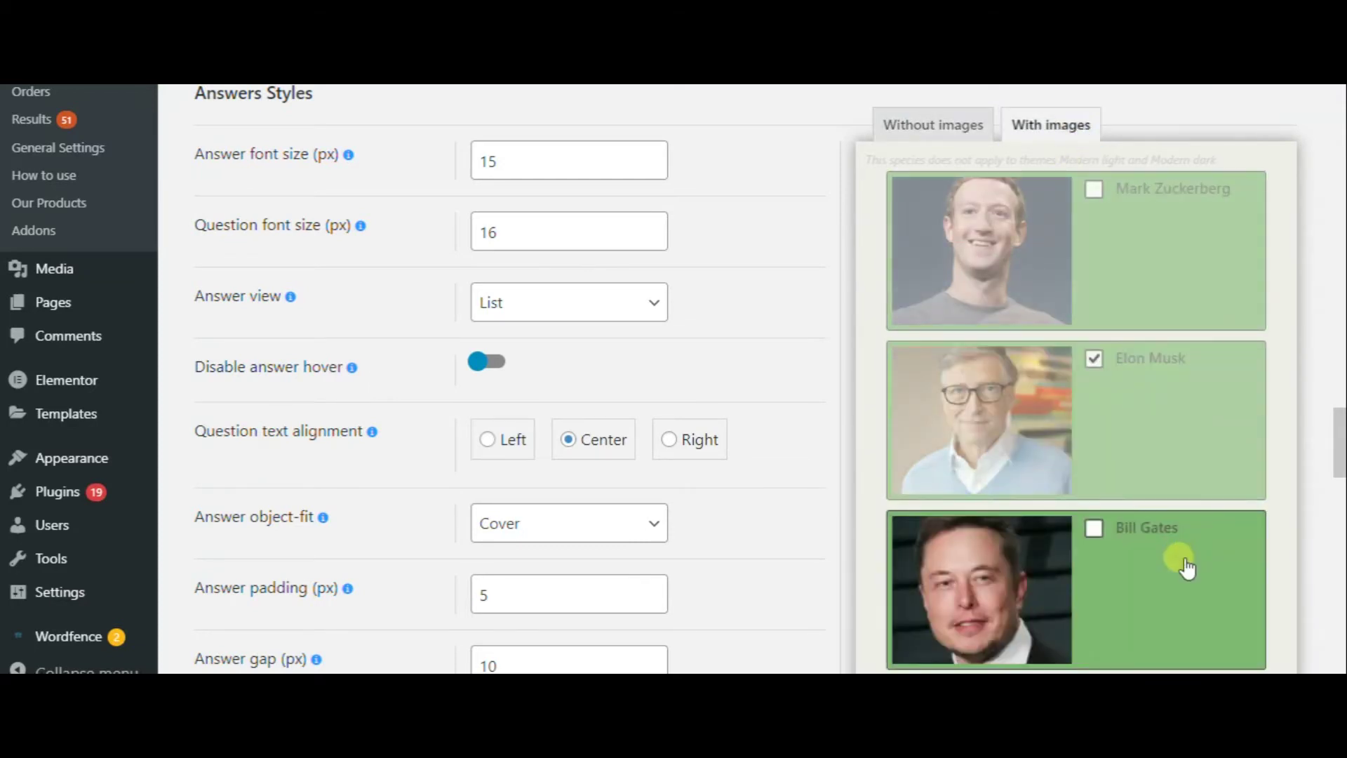
scroll(875, 482, "down", 12)
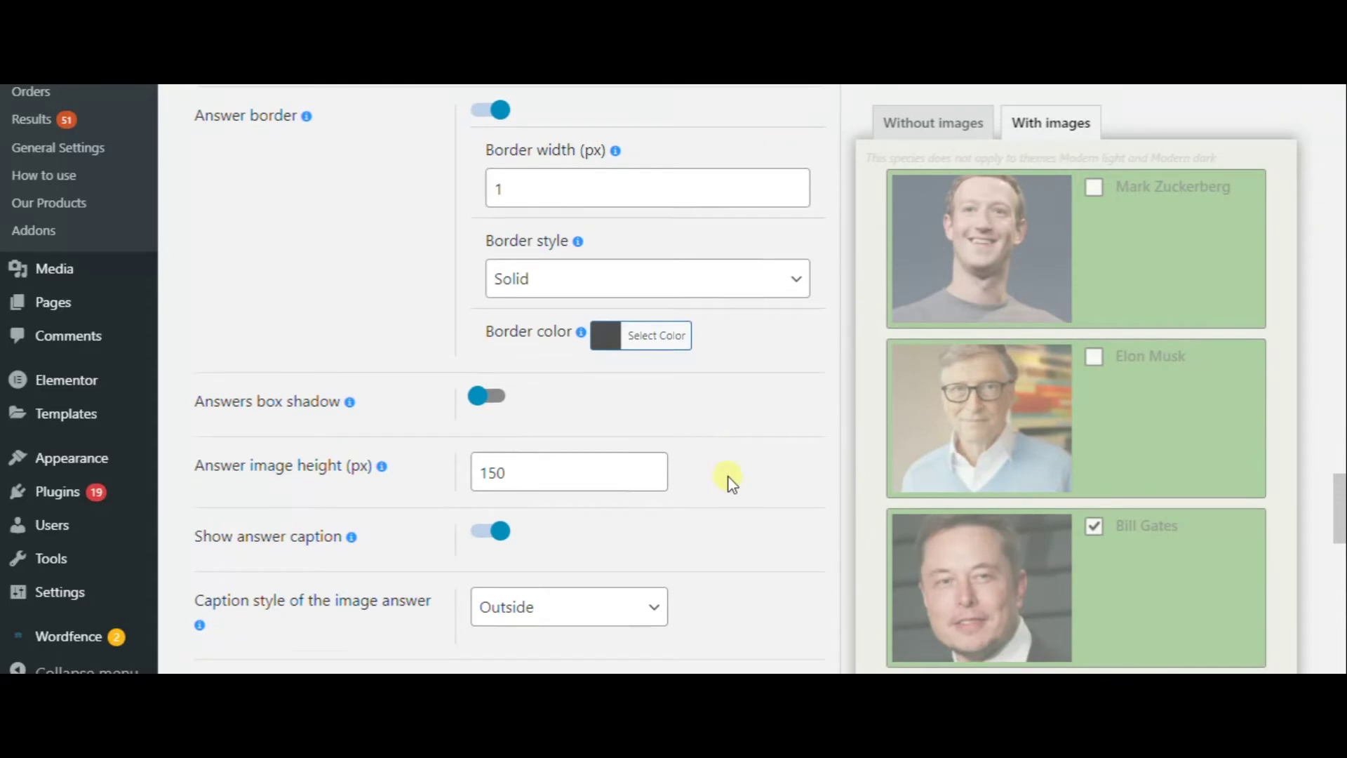
scroll(686, 498, "down", 13)
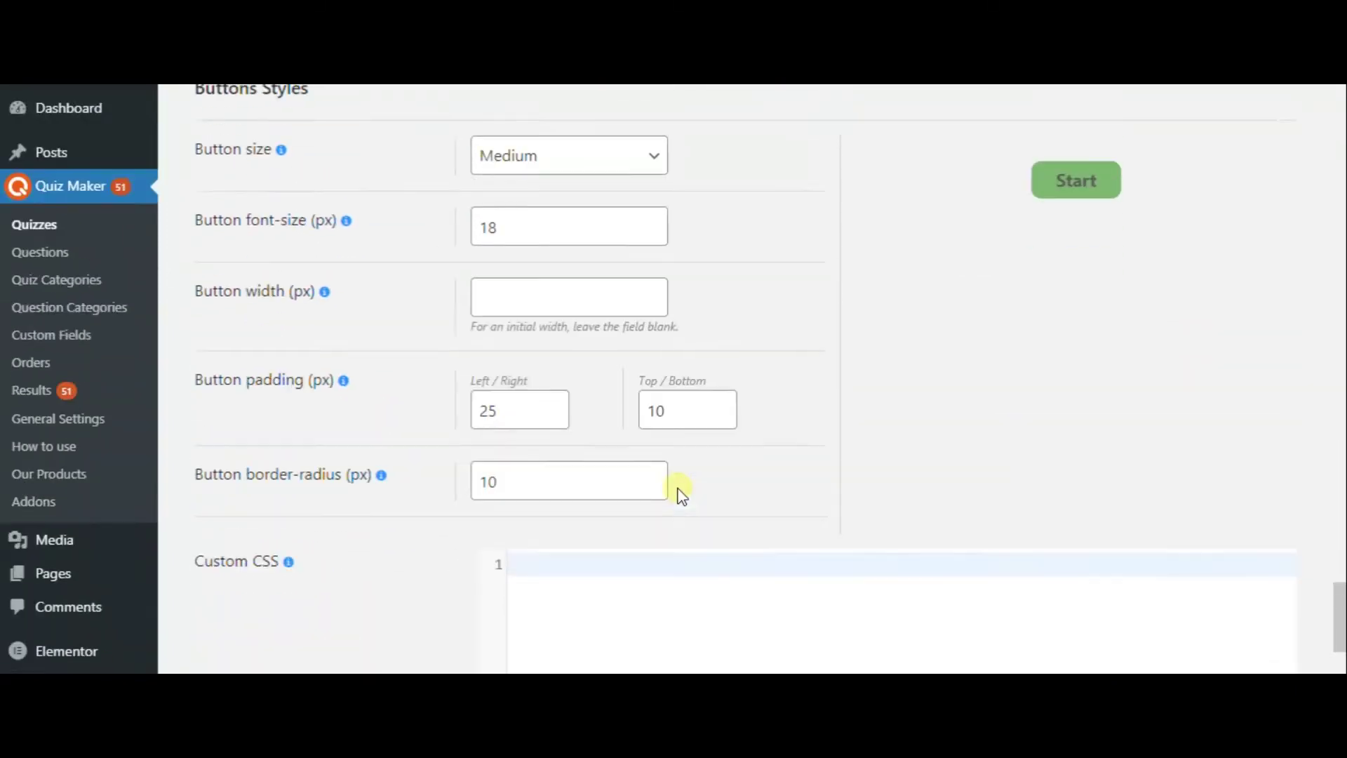
scroll(682, 495, "up", 10)
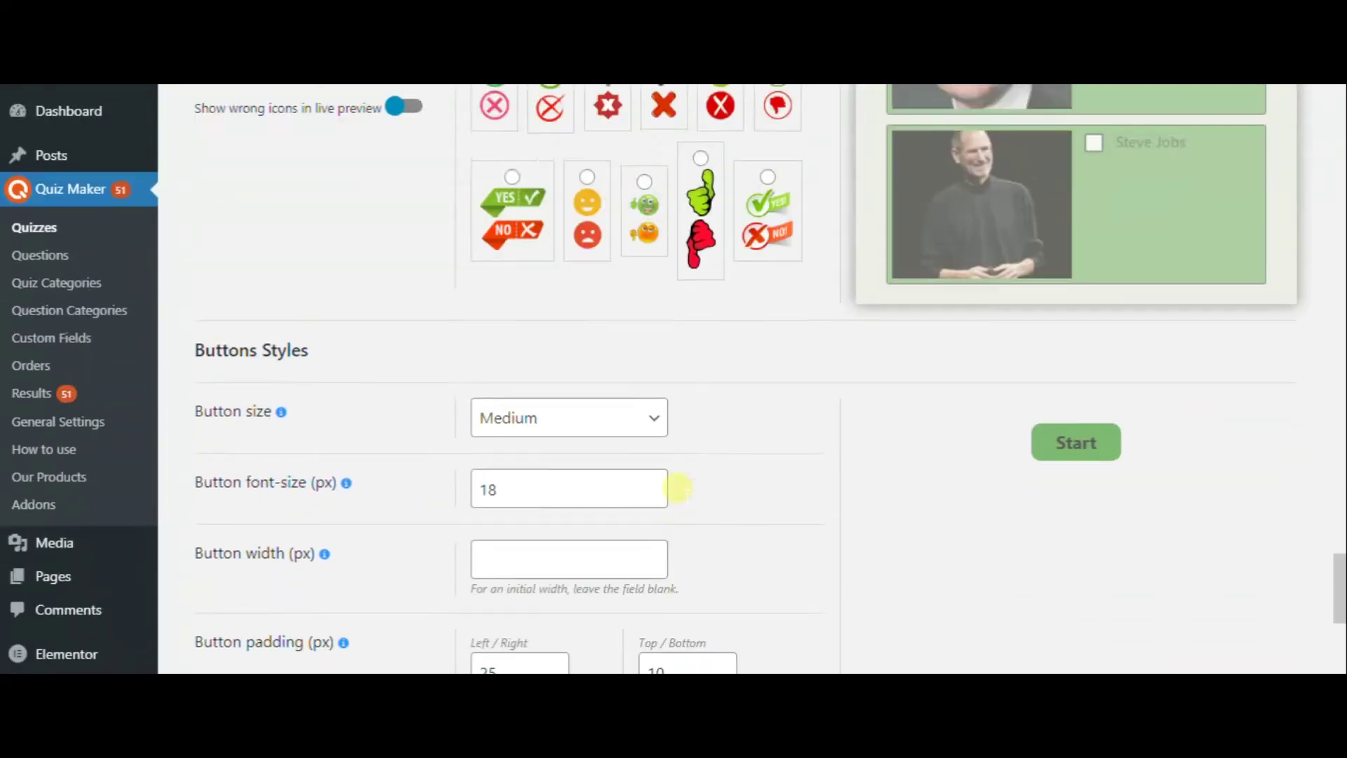
scroll(686, 499, "up", 15)
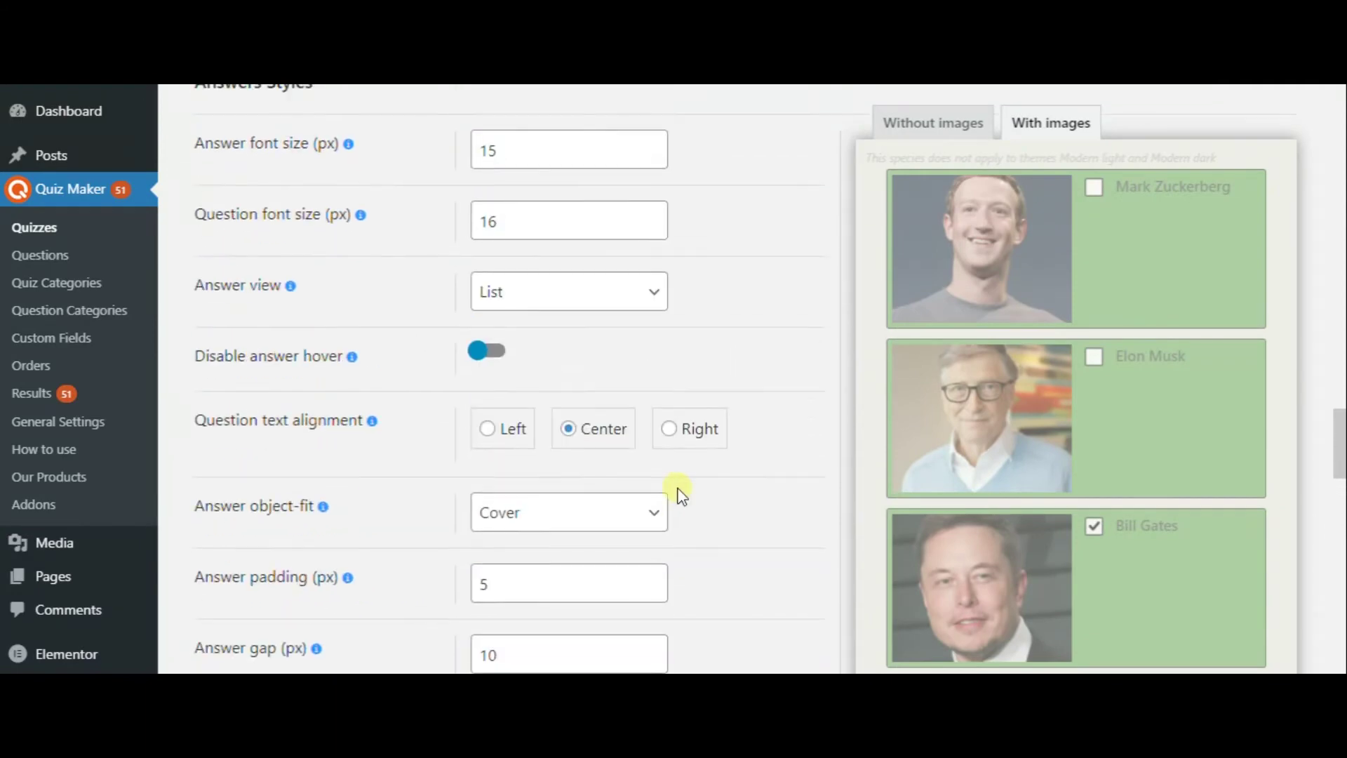
scroll(686, 498, "up", 20)
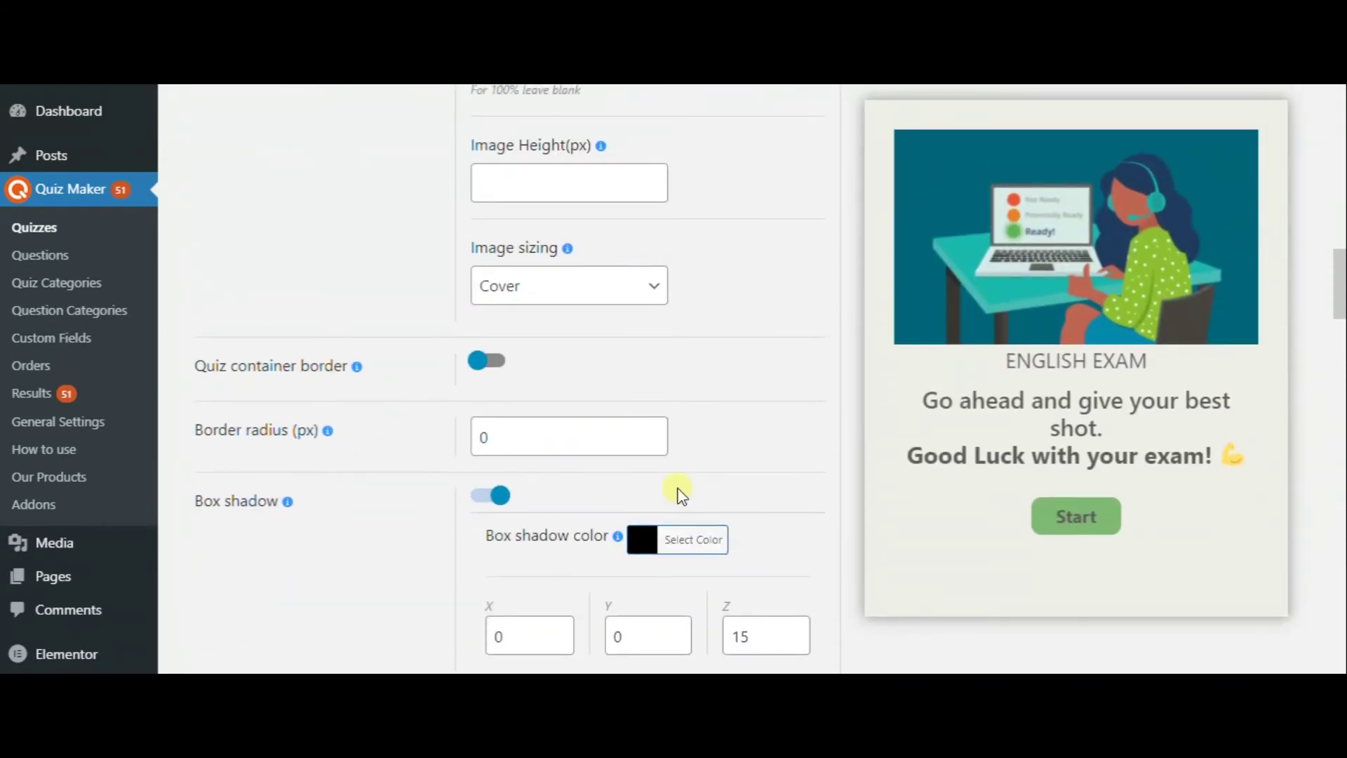
scroll(680, 496, "up", 7)
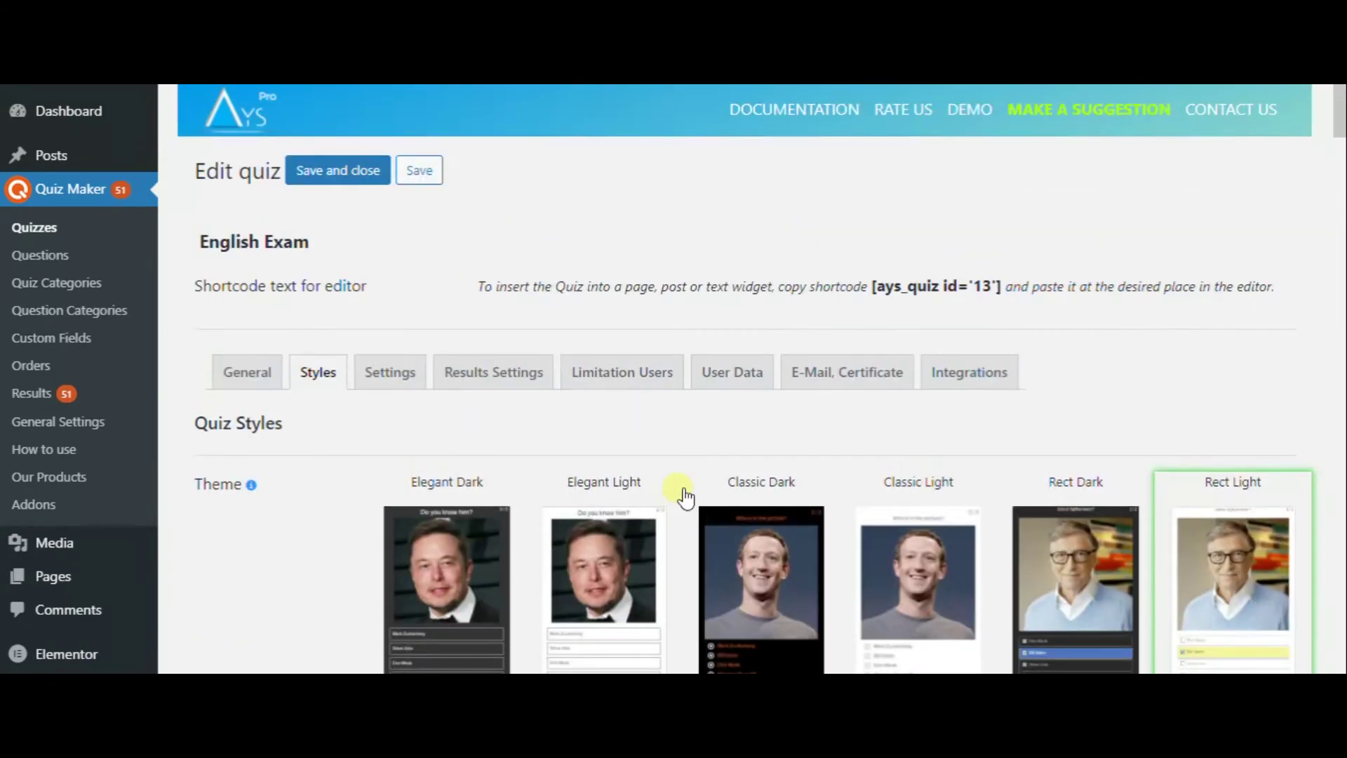
left_click(390, 372)
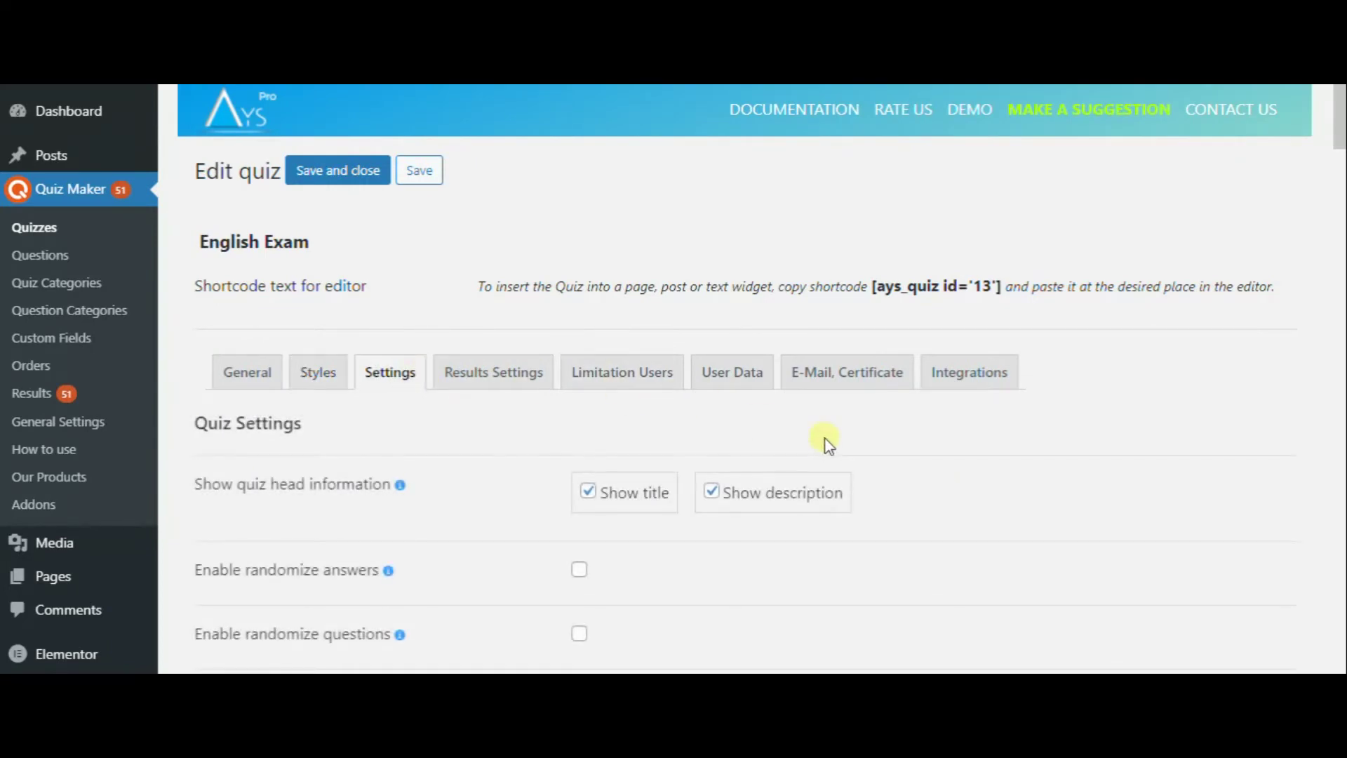
Uncheck Enable percent view in the English Exam settings and review the remaining options
scroll(823, 442, "down", 3)
scroll(828, 456, "down", 8)
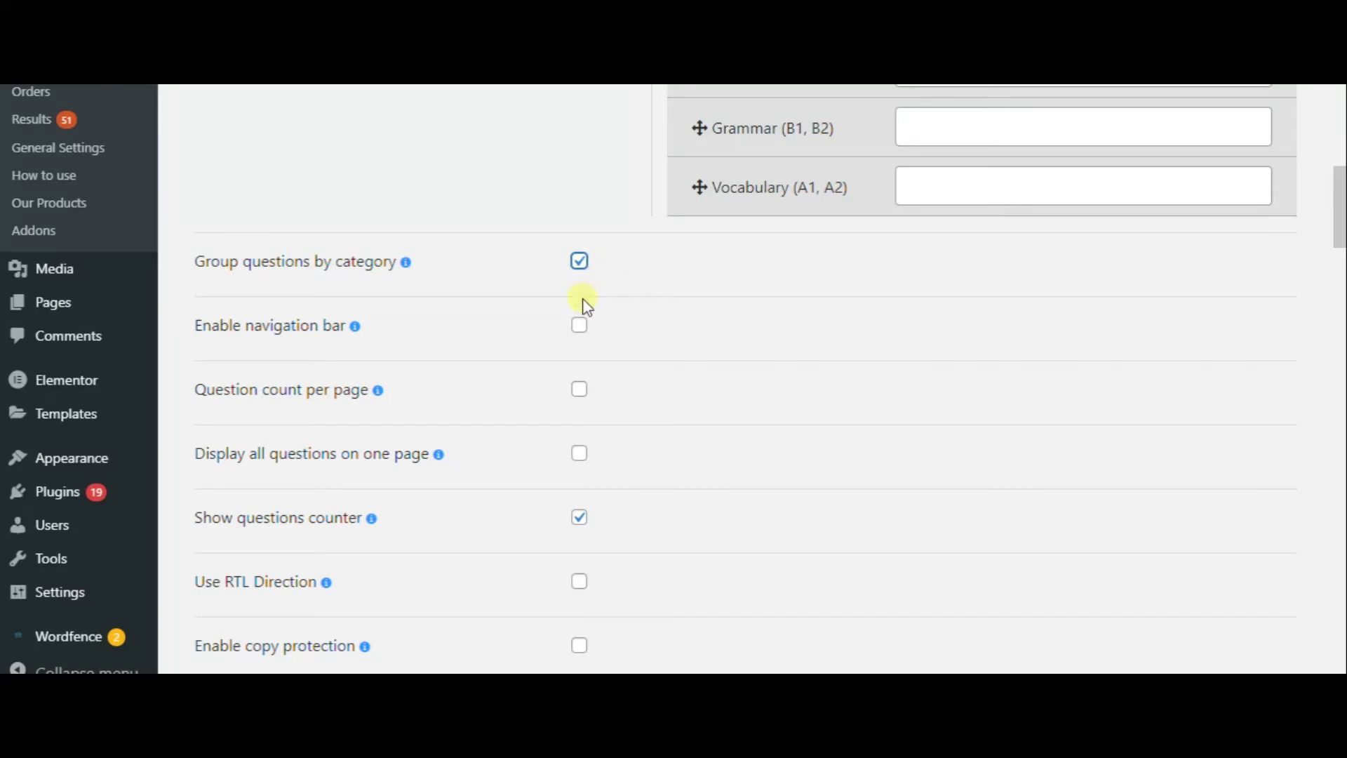
scroll(598, 443, "down", 10)
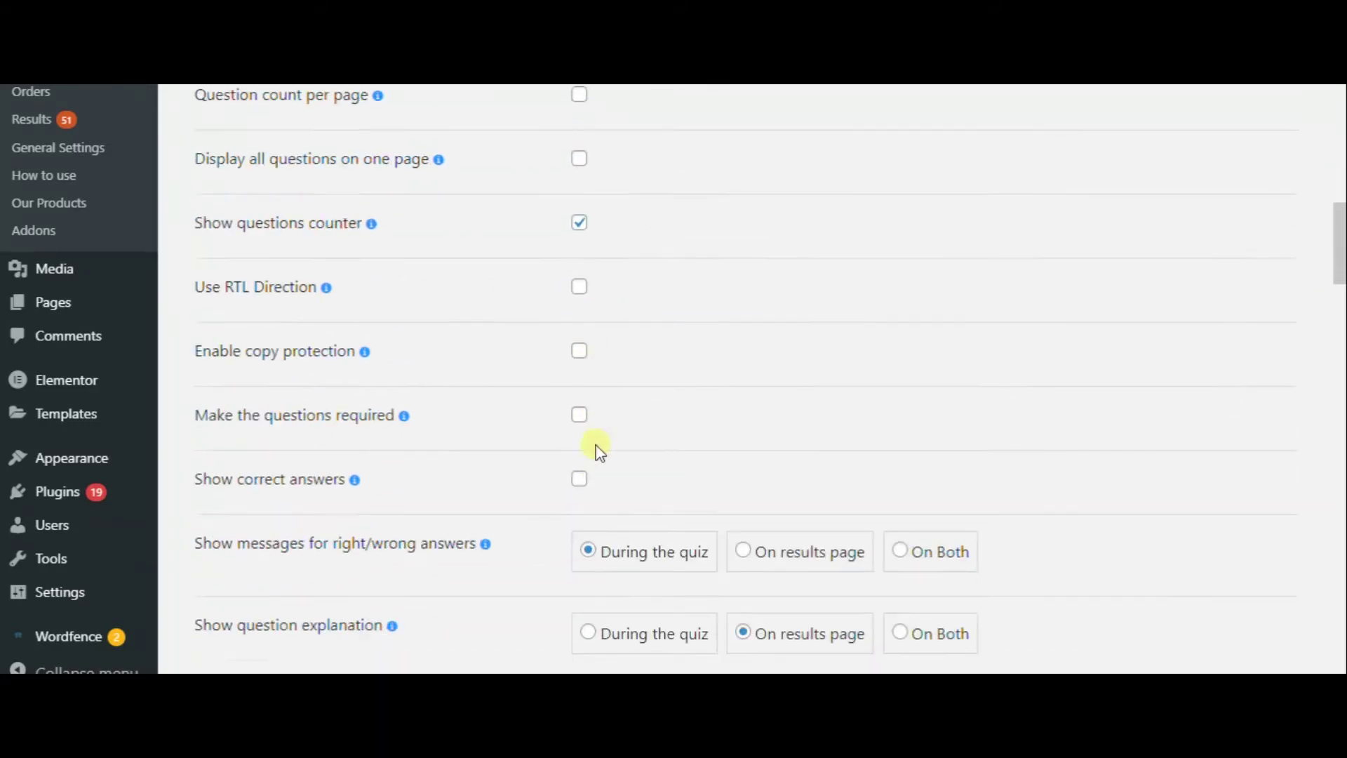
scroll(600, 453, "down", 12)
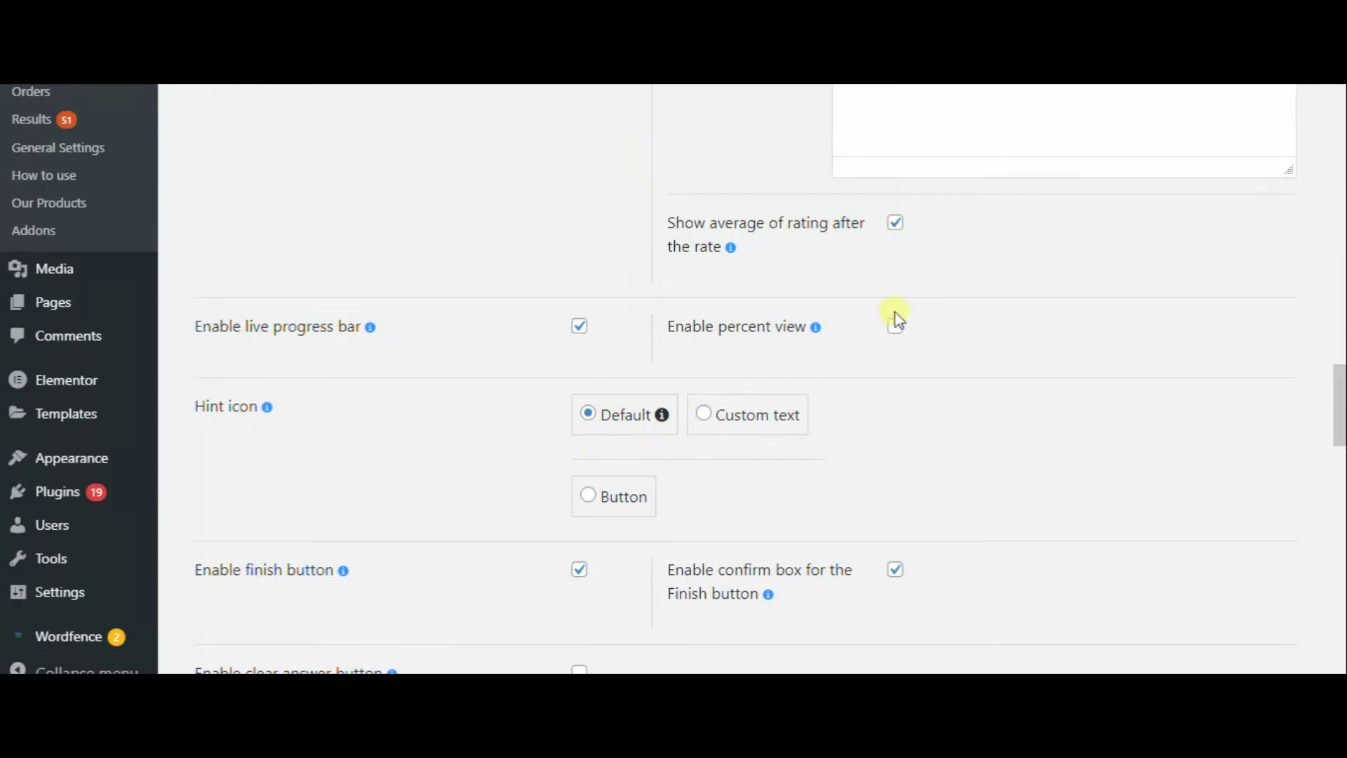
left_click(902, 327)
scroll(851, 367, "down", 15)
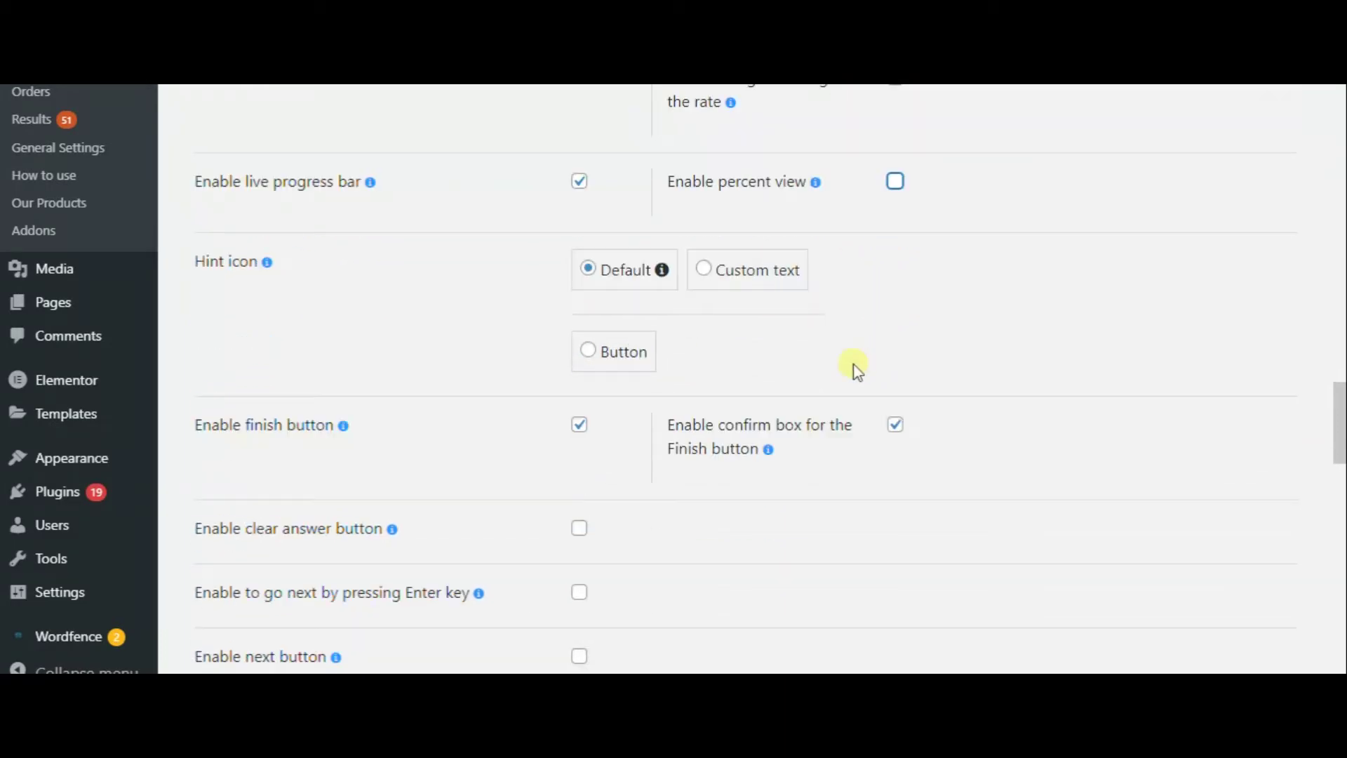
scroll(632, 449, "down", 11)
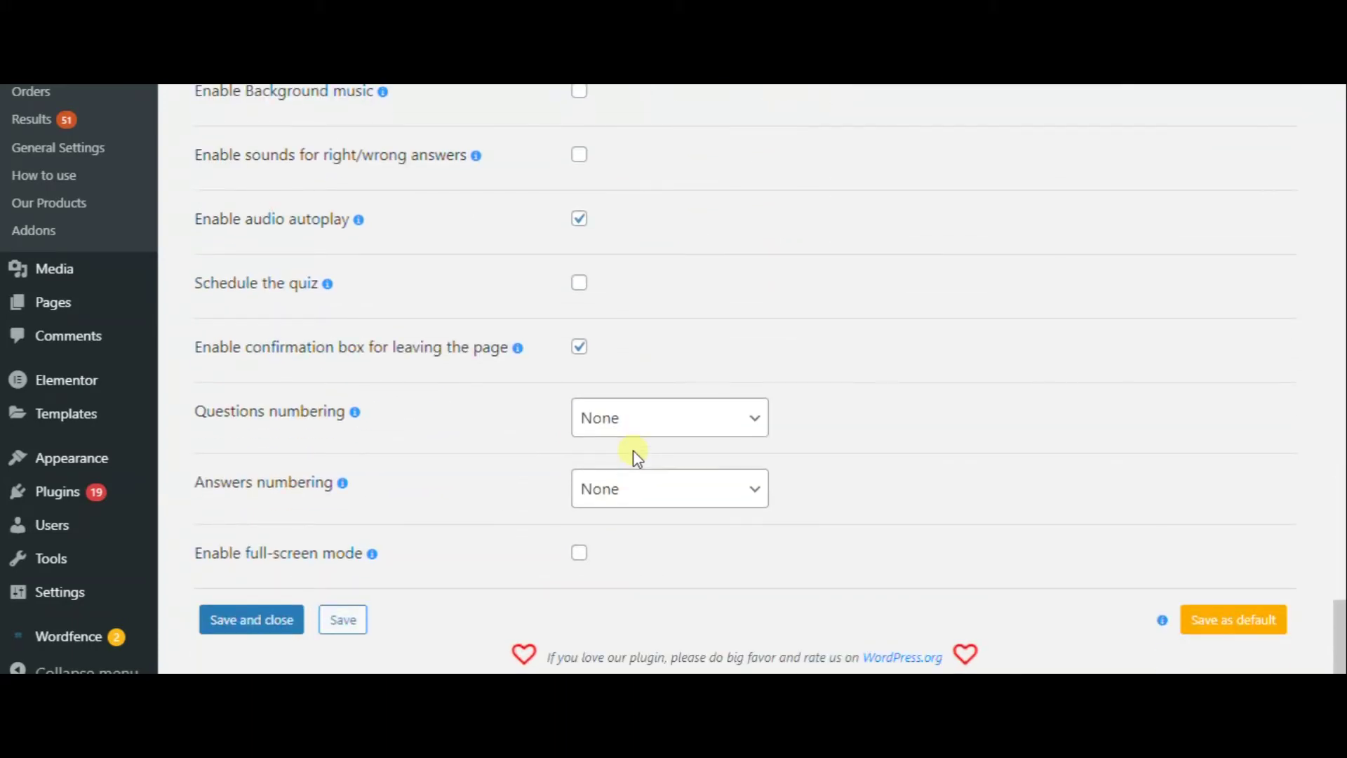
scroll(633, 449, "up", 15)
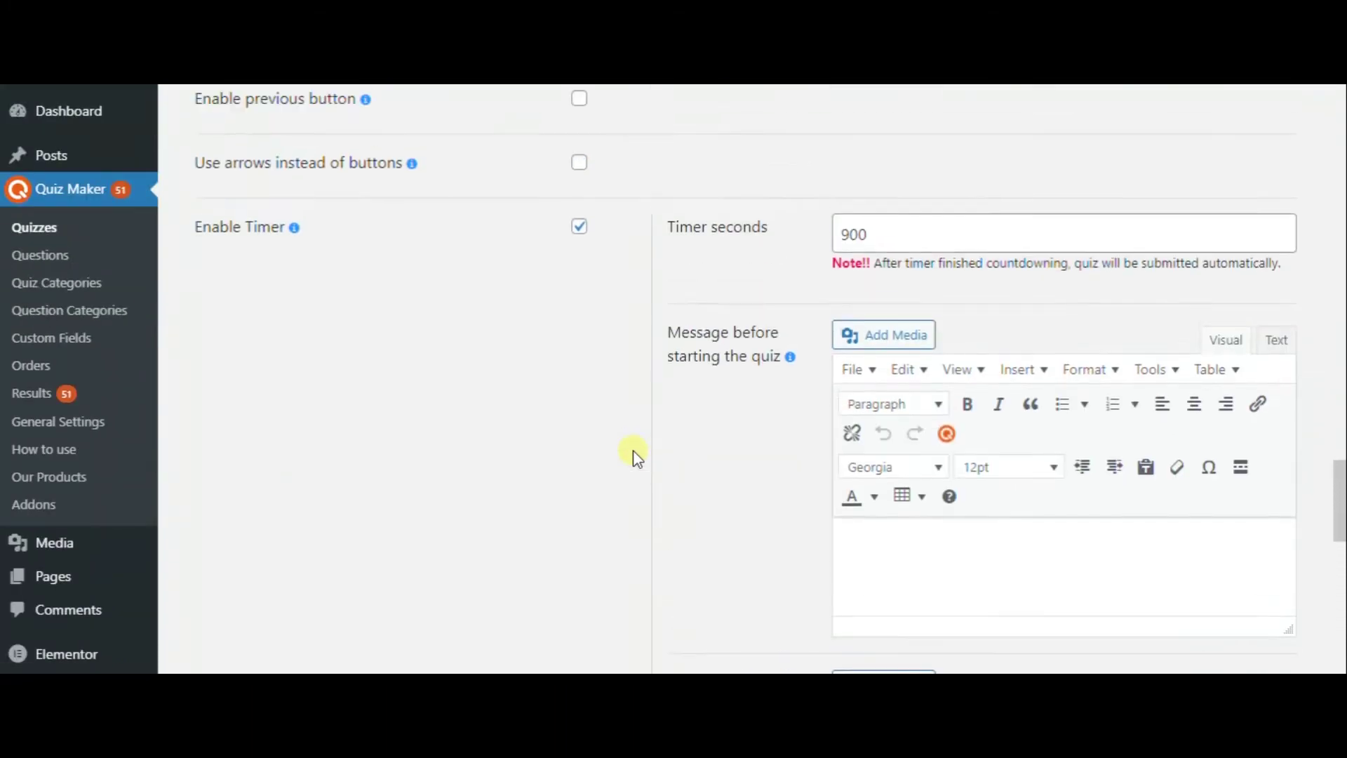
scroll(633, 449, "up", 20)
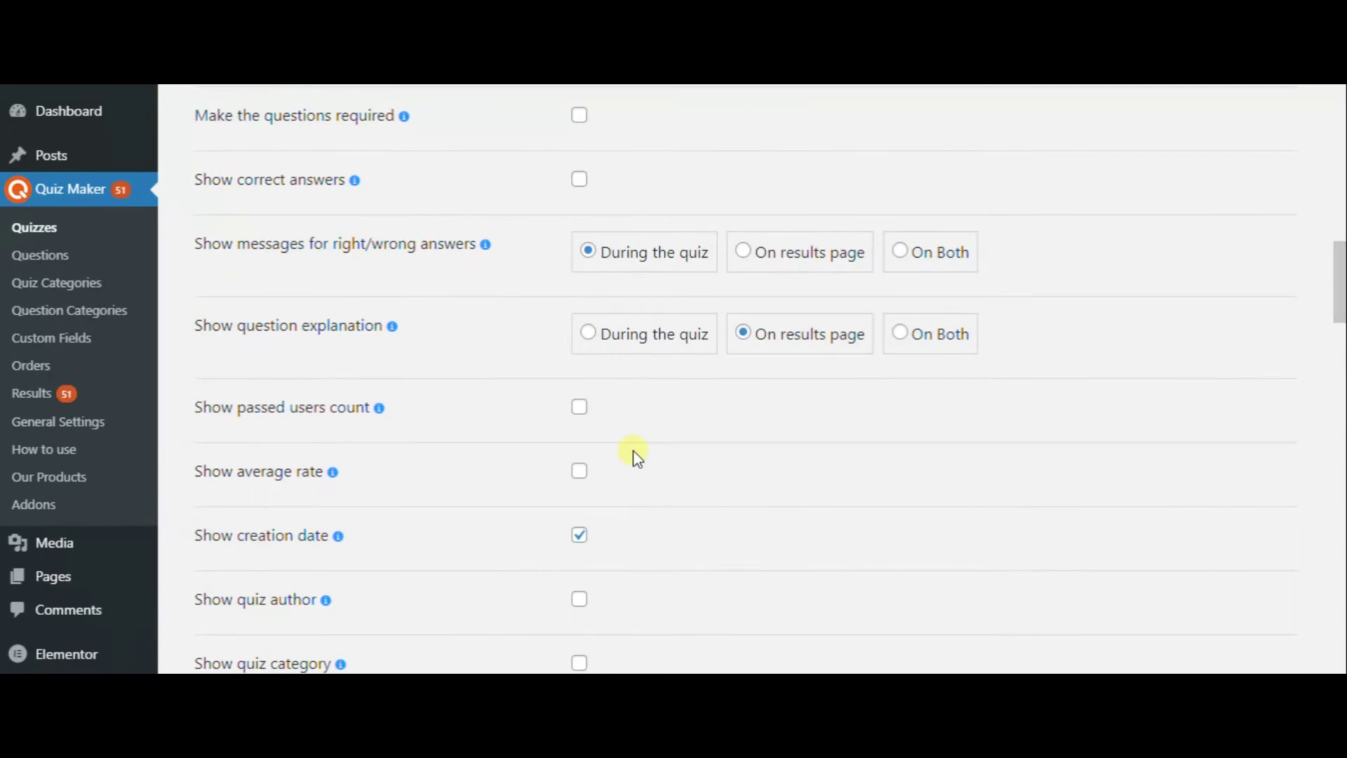
scroll(633, 449, "up", 15)
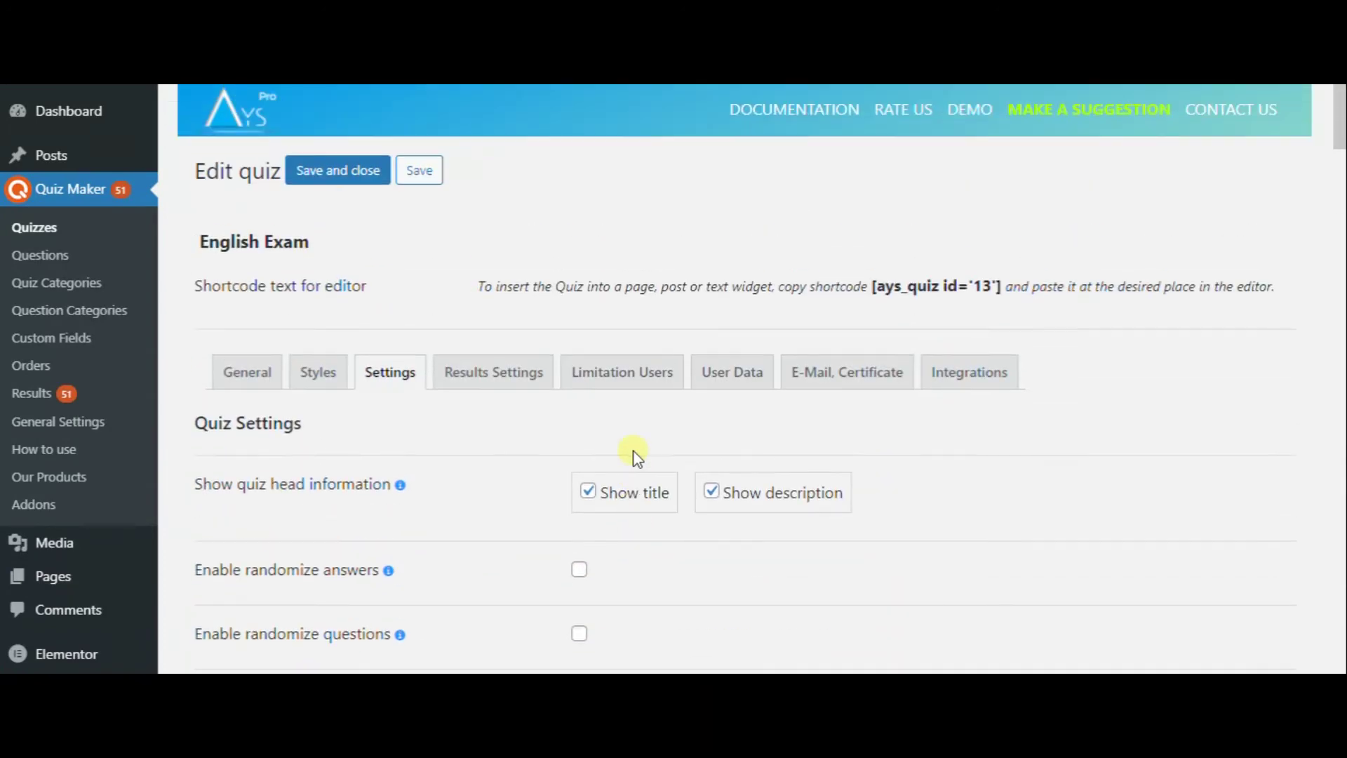
In Results Settings, set the quiz loader icon to dots and result intervals to By percentage
left_click(536, 373)
scroll(773, 460, "down", 5)
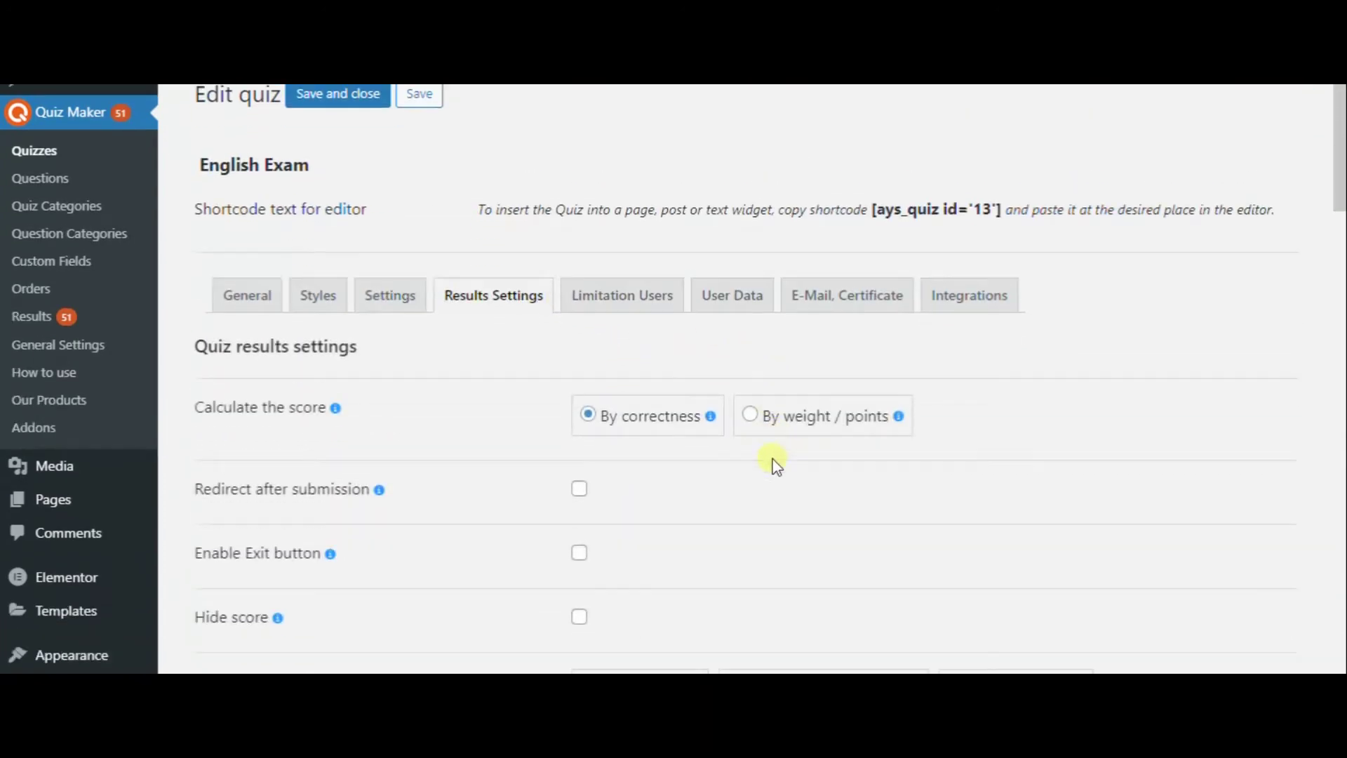
scroll(766, 465, "down", 7)
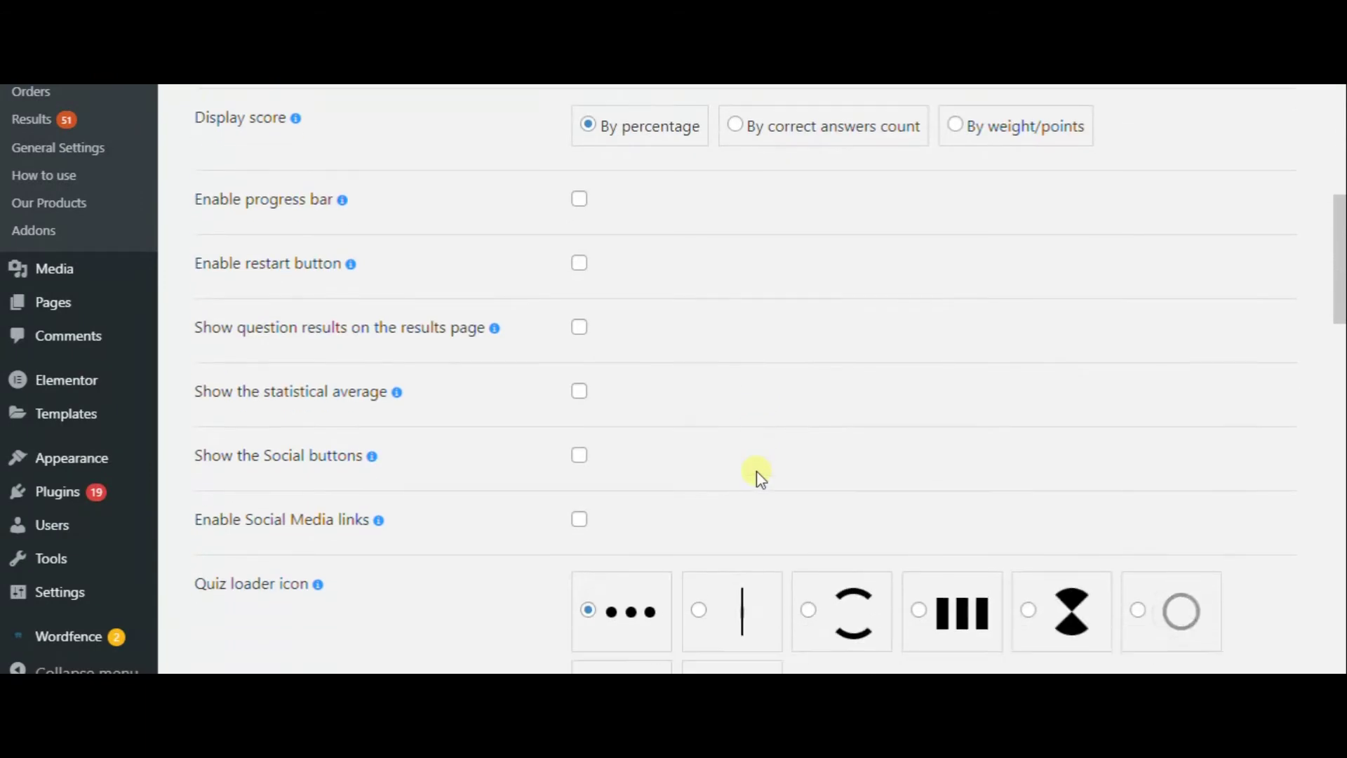
left_click(850, 375)
left_click(636, 402)
scroll(636, 401, "down", 13)
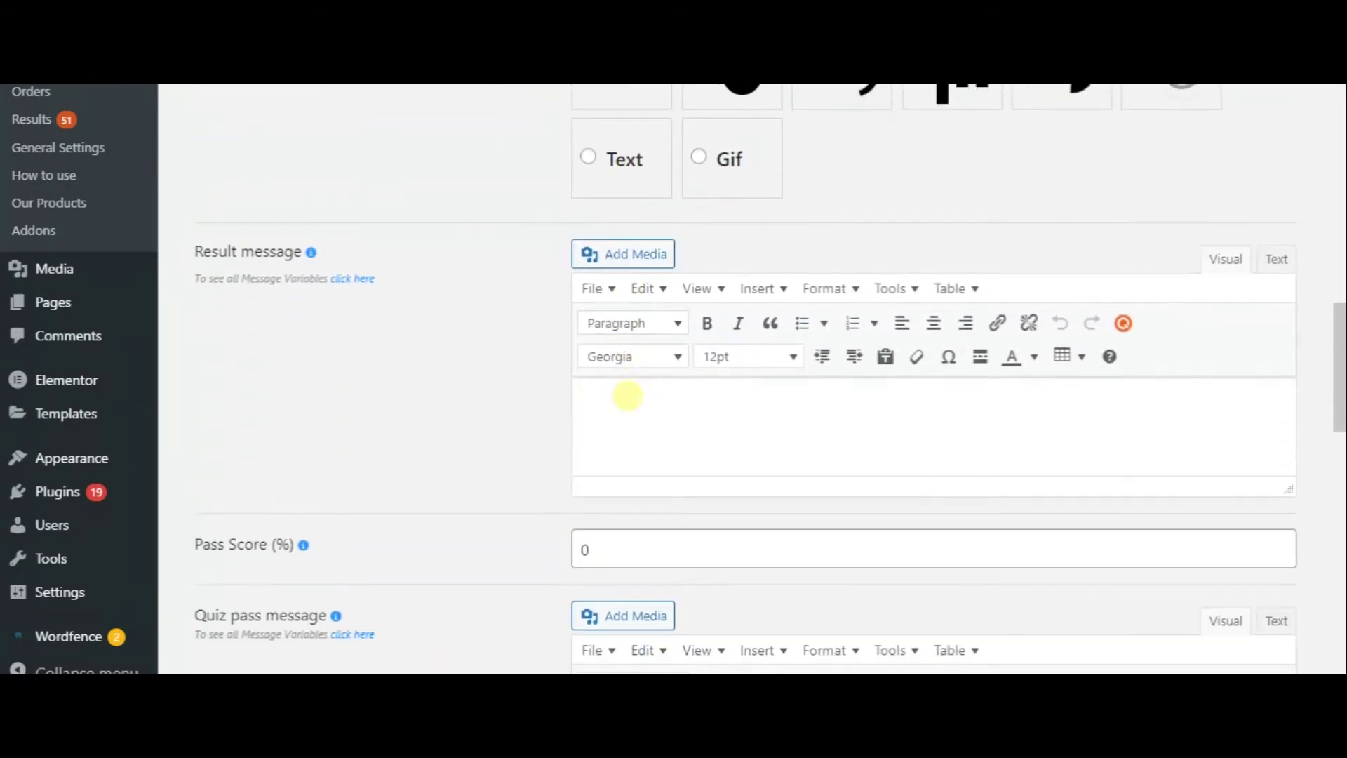
scroll(640, 450, "down", 6)
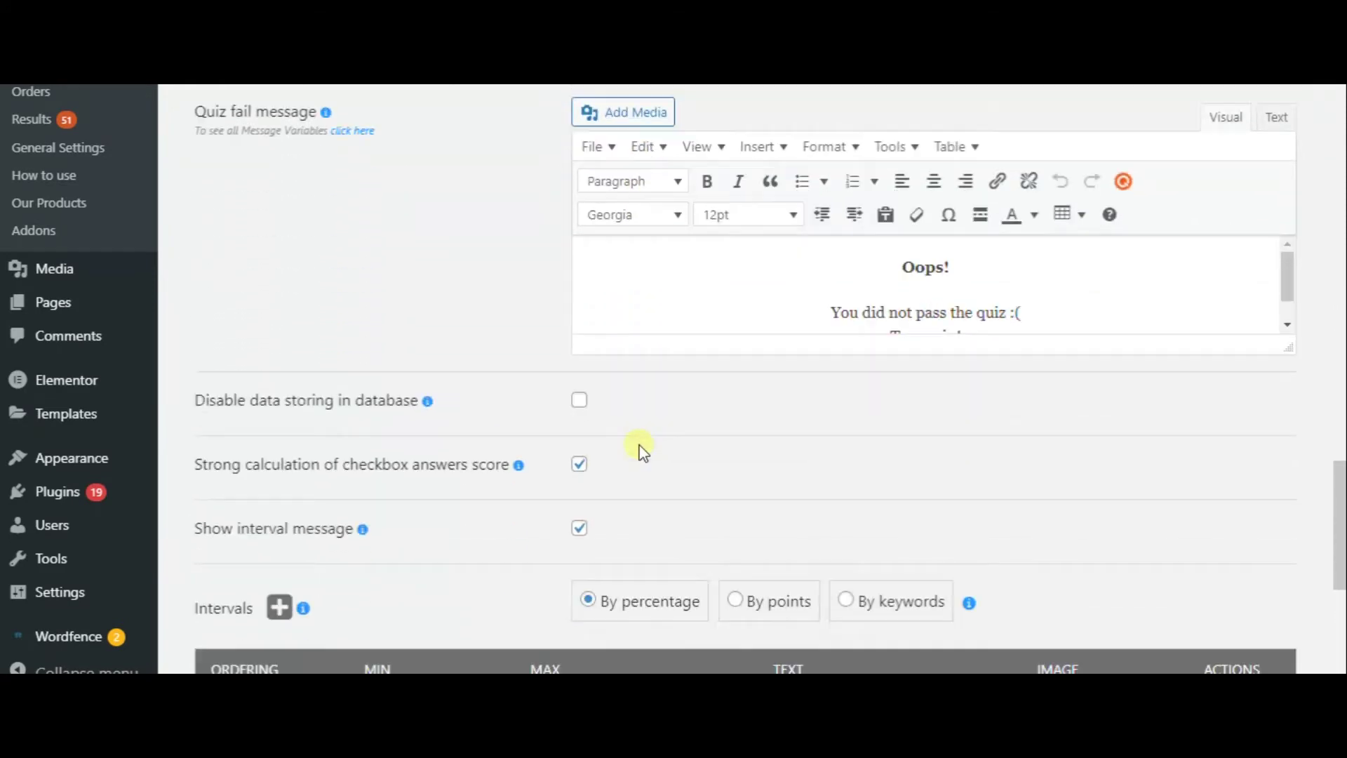
left_click(735, 316)
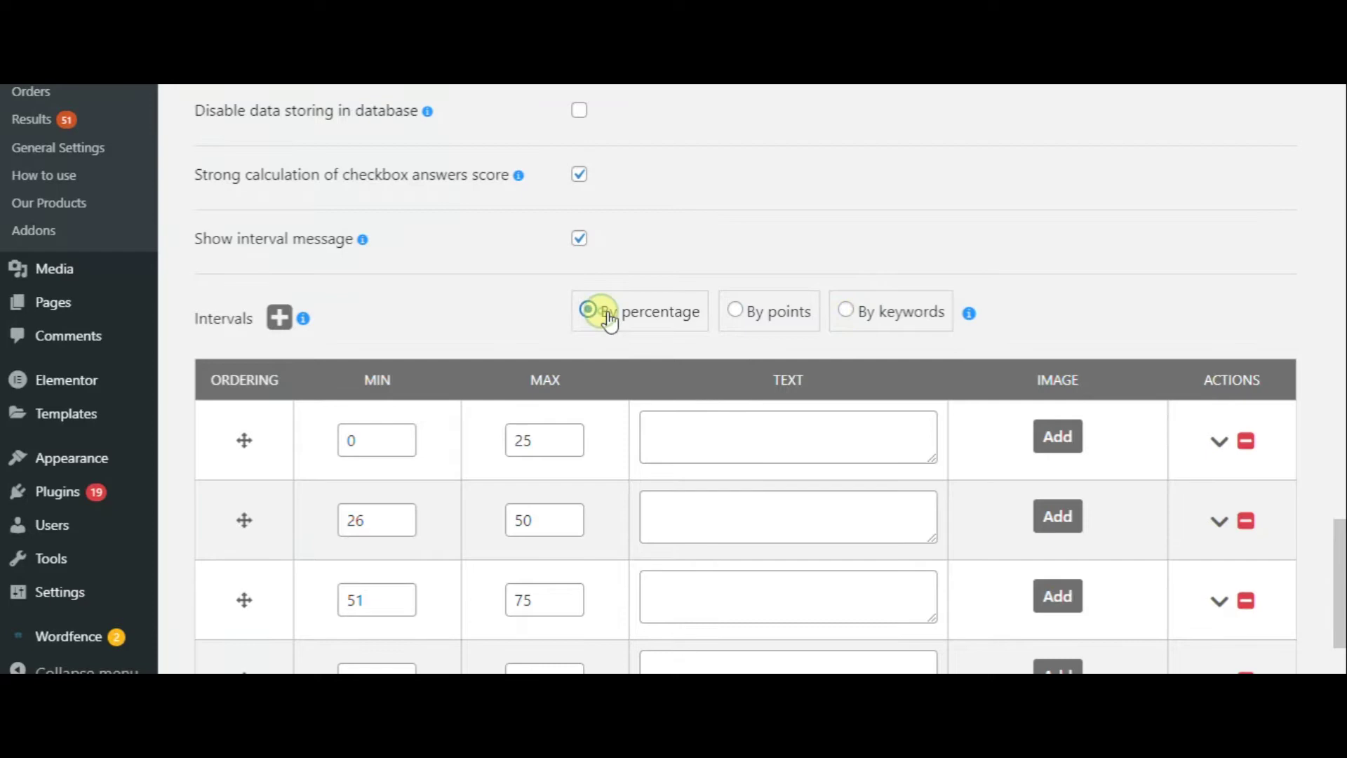
scroll(601, 360, "down", 3)
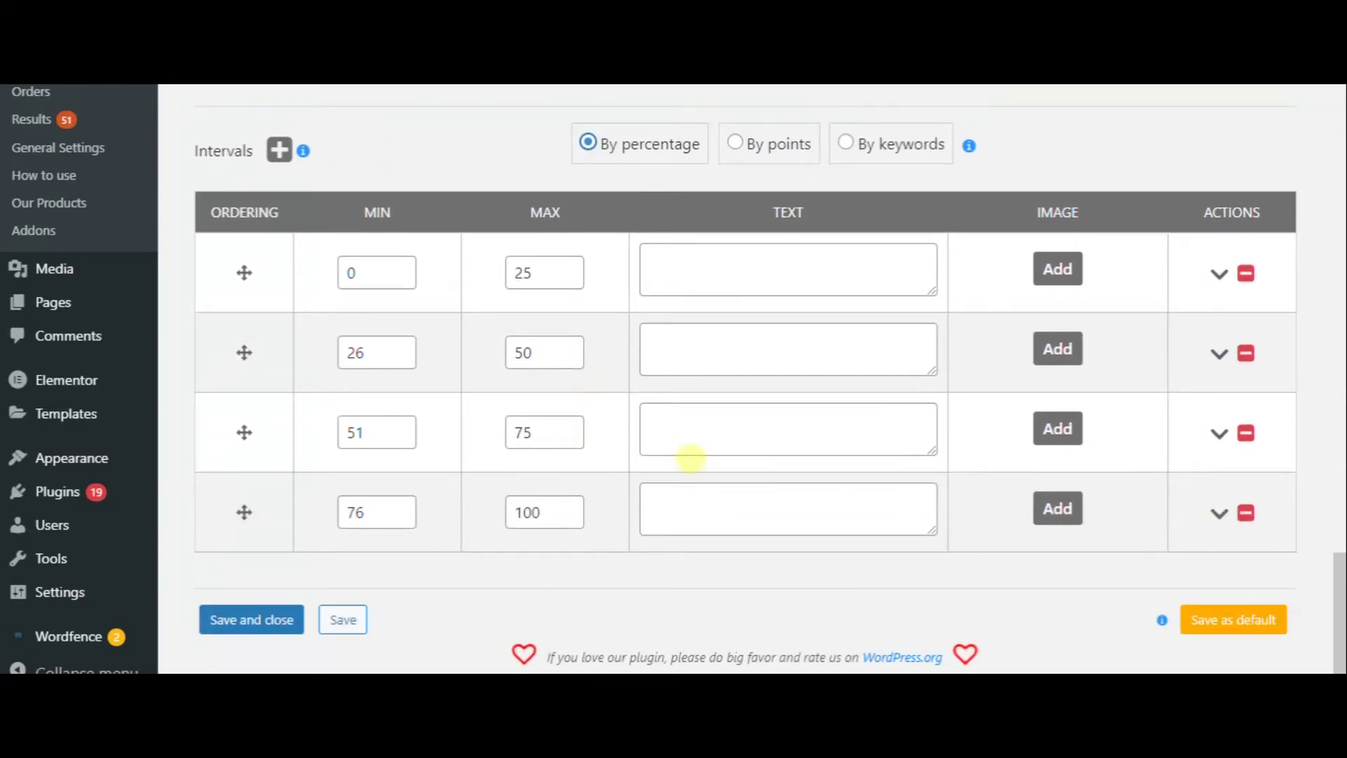
scroll(707, 449, "up", 10)
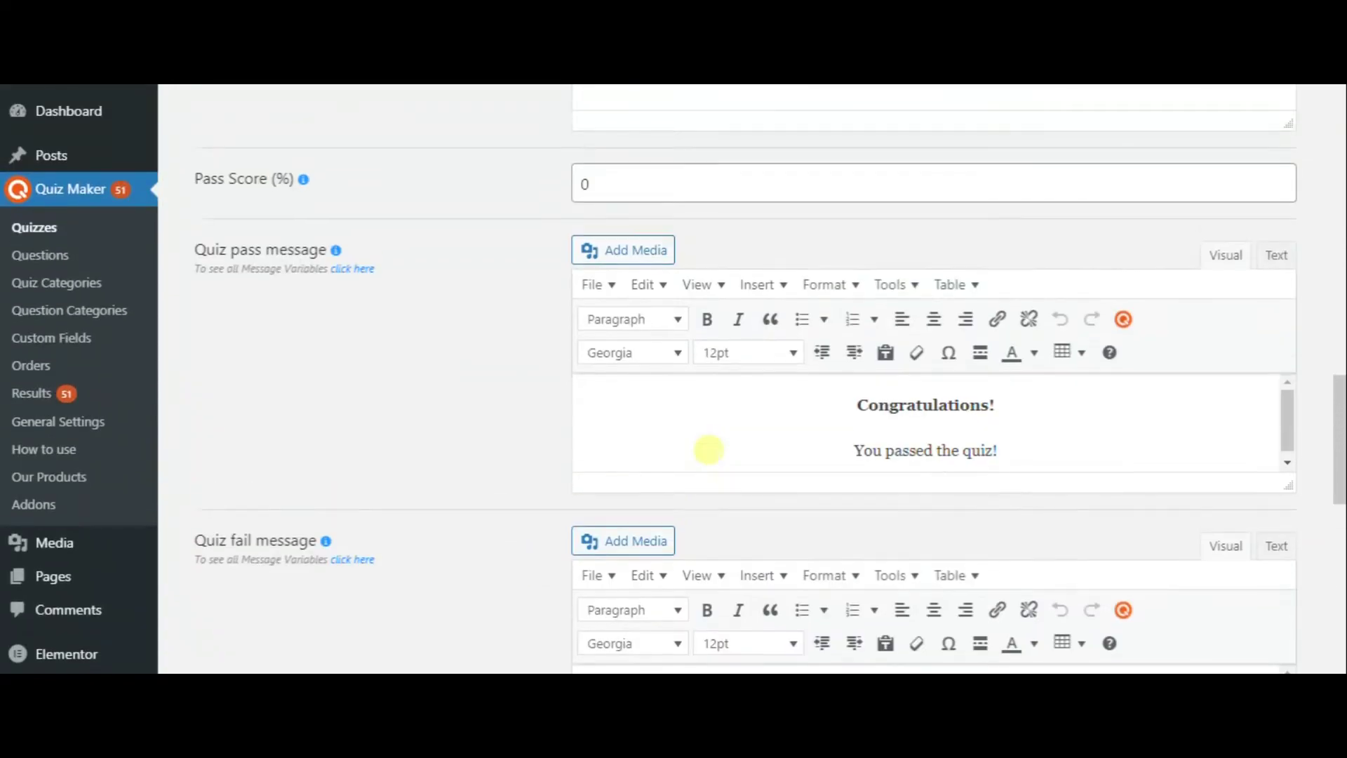
scroll(709, 451, "up", 15)
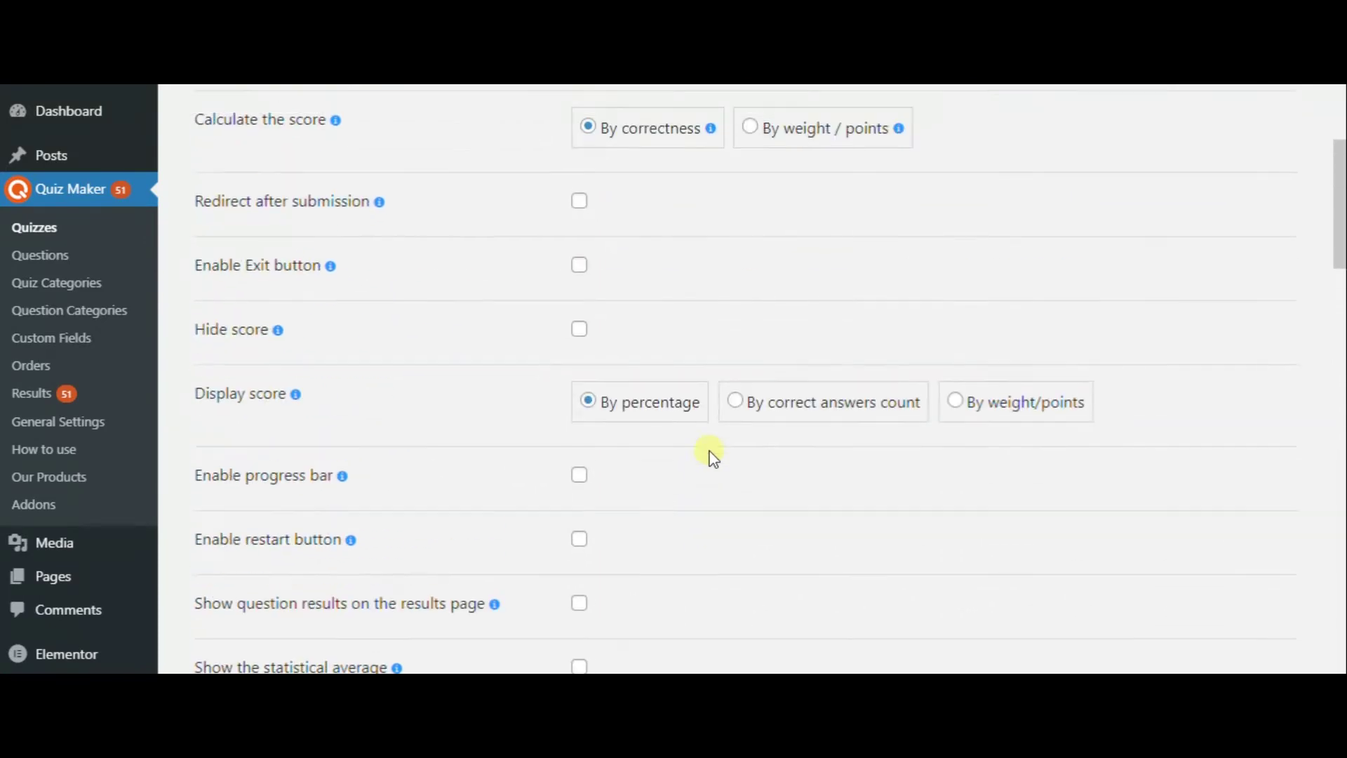
scroll(713, 457, "up", 4)
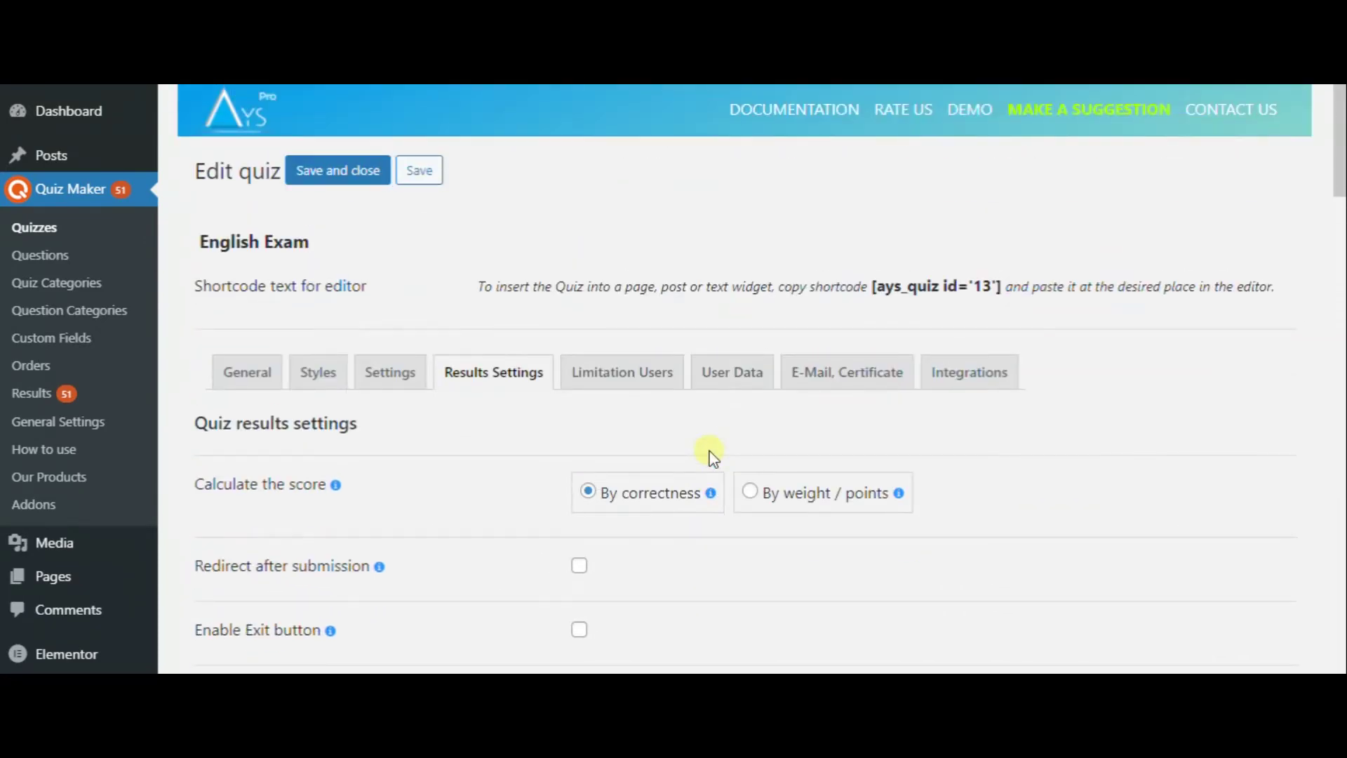
Look over the user limitation options, then the User Data settings
scroll(714, 458, "down", 2)
left_click(631, 285)
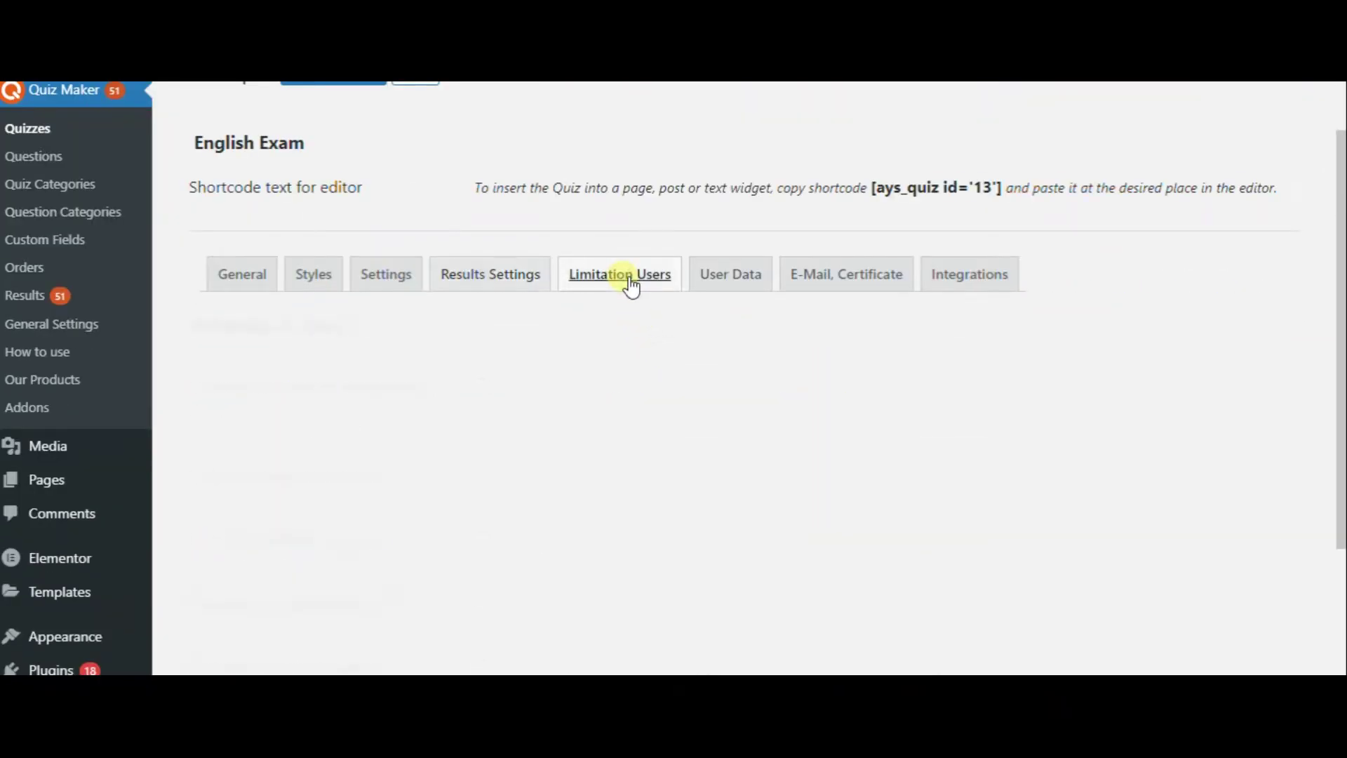
scroll(617, 421, "down", 3)
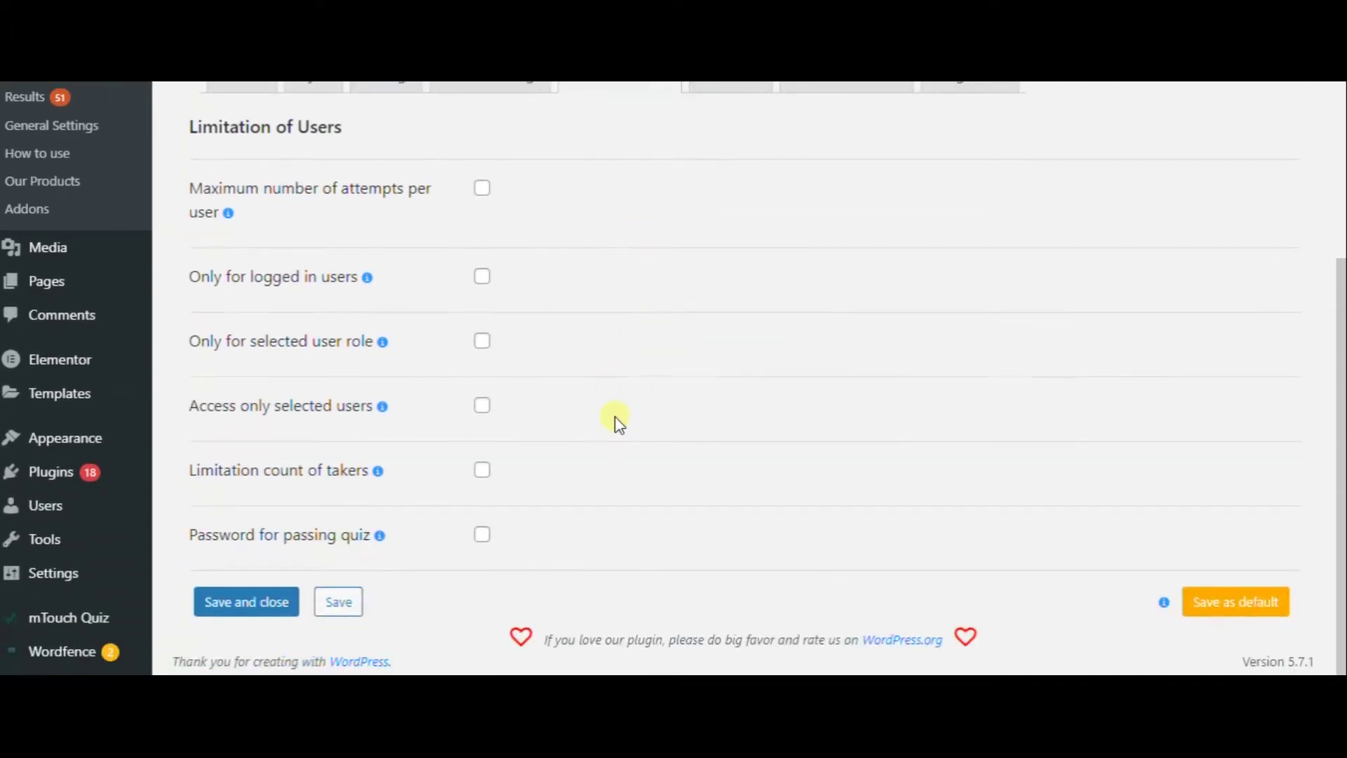
scroll(614, 415, "up", 5)
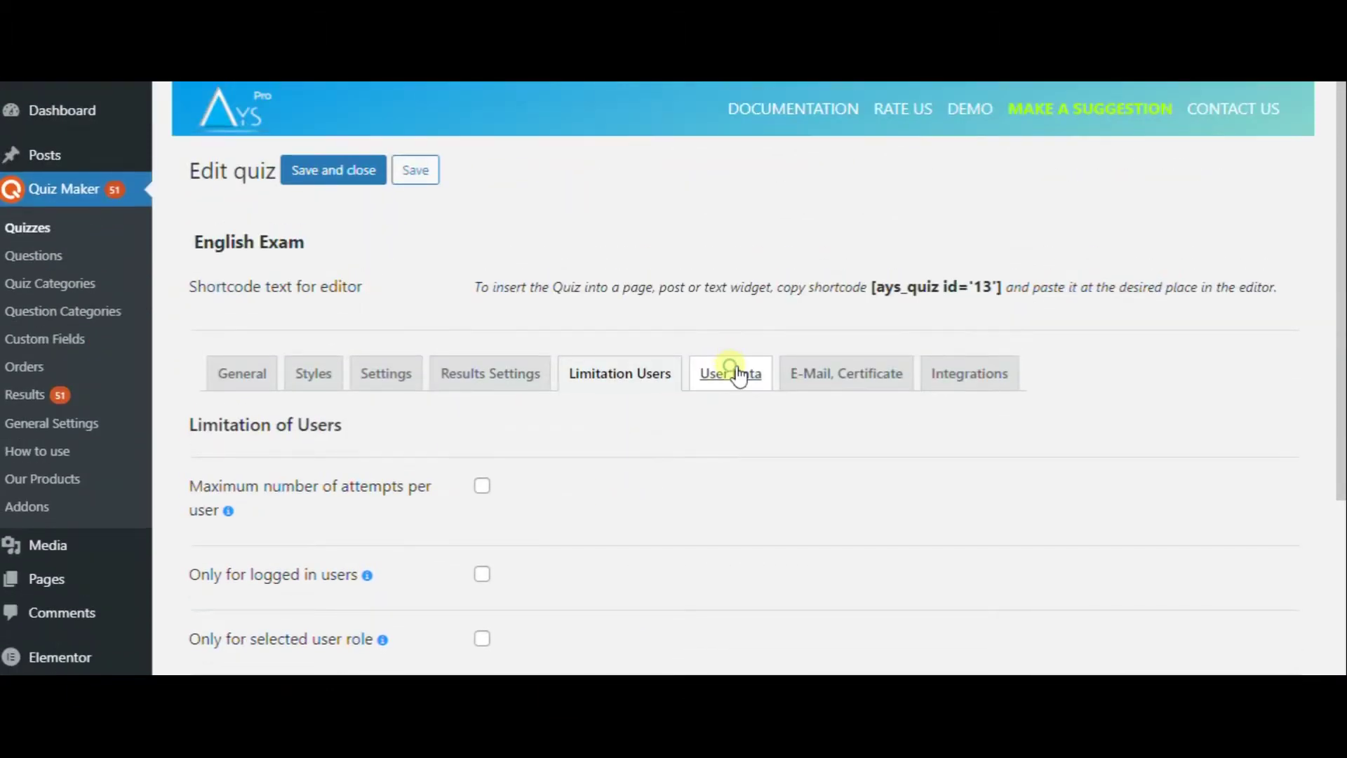
left_click(730, 375)
scroll(713, 421, "down", 10)
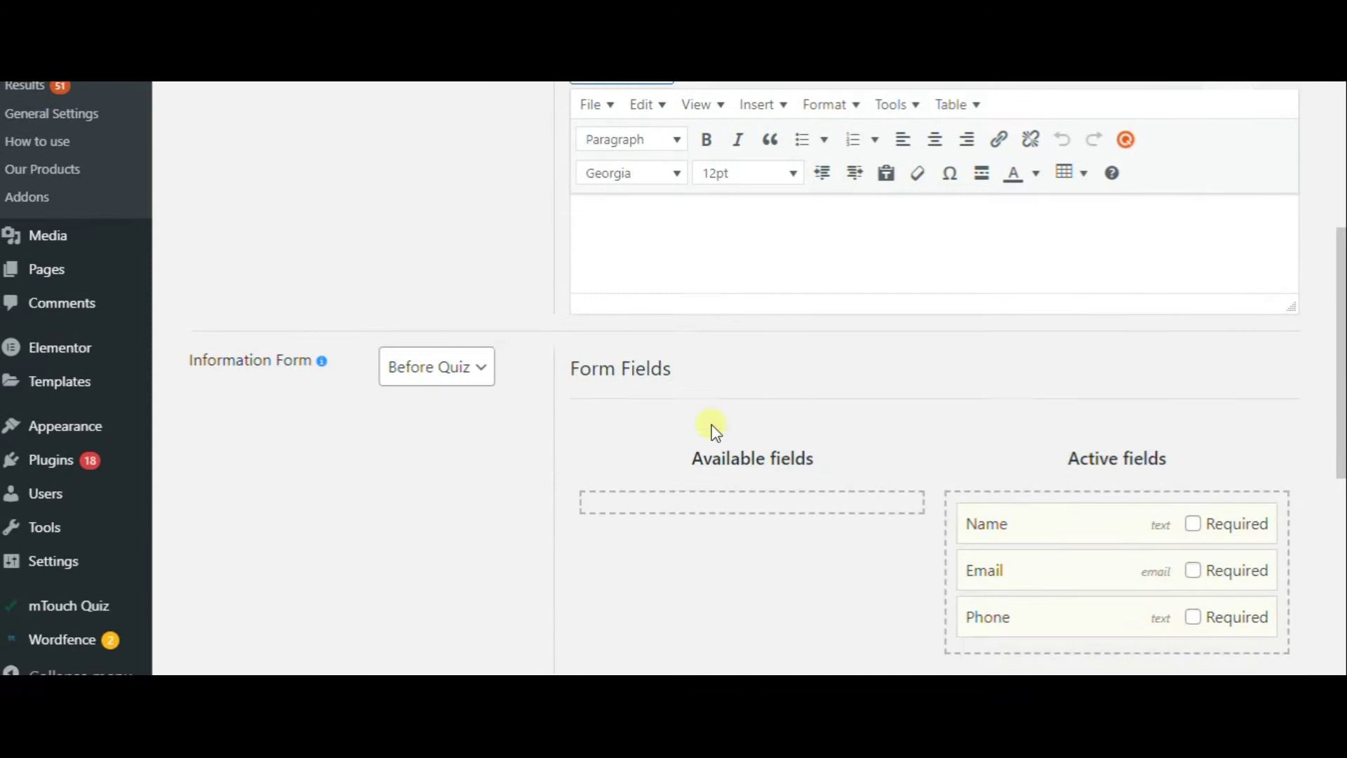
scroll(711, 423, "down", 4)
scroll(712, 423, "up", 6)
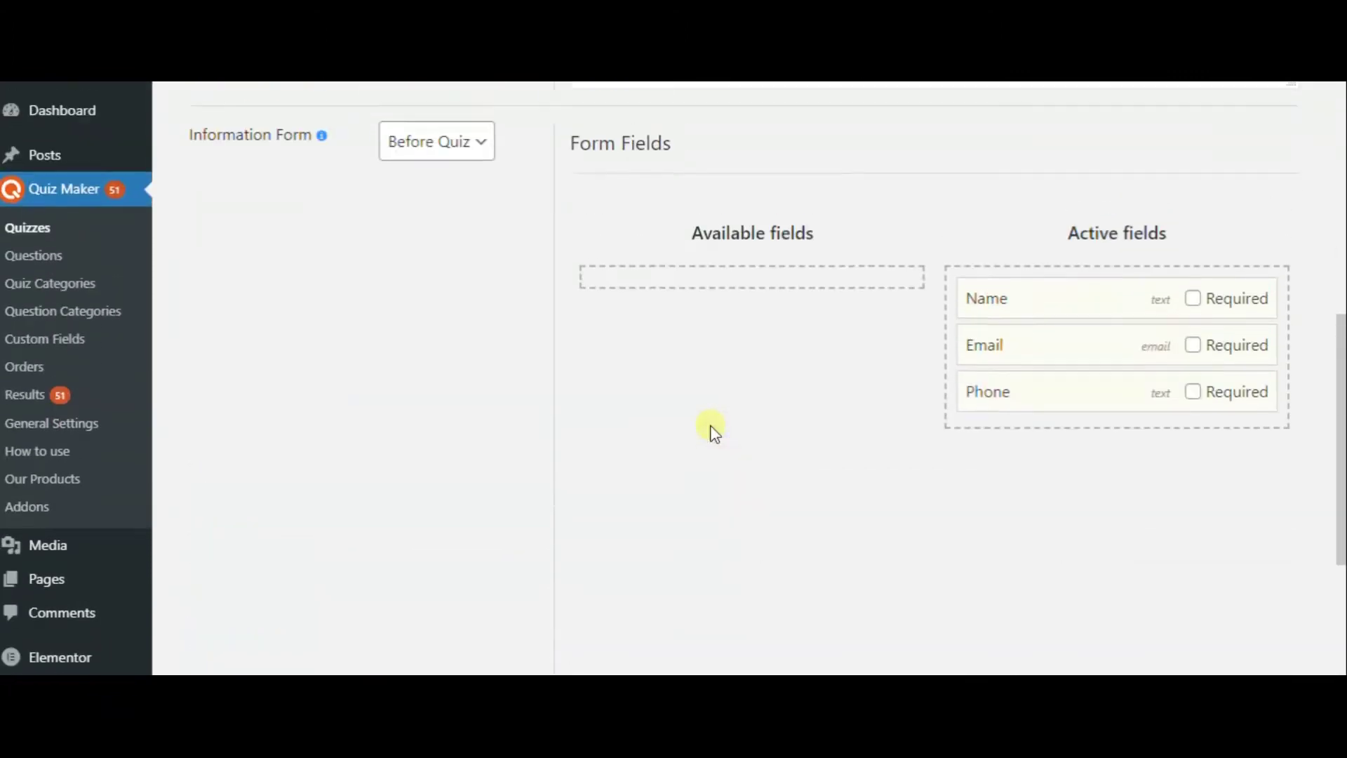
scroll(713, 430, "up", 6)
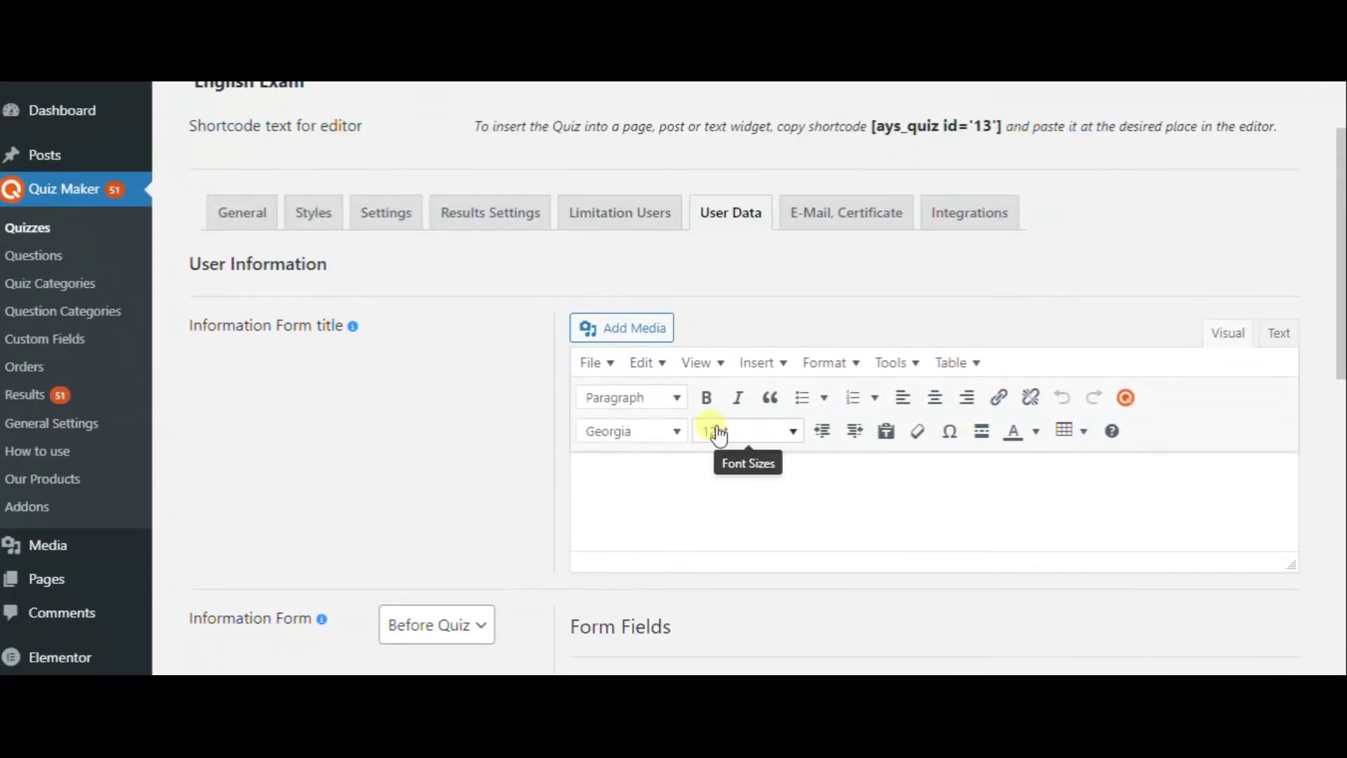
scroll(480, 592, "down", 2)
Set Information Form to Before Quiz, after trying After Quiz and Disabled
left_click(444, 527)
left_click(445, 537)
left_click(437, 556)
left_click(445, 538)
left_click(435, 599)
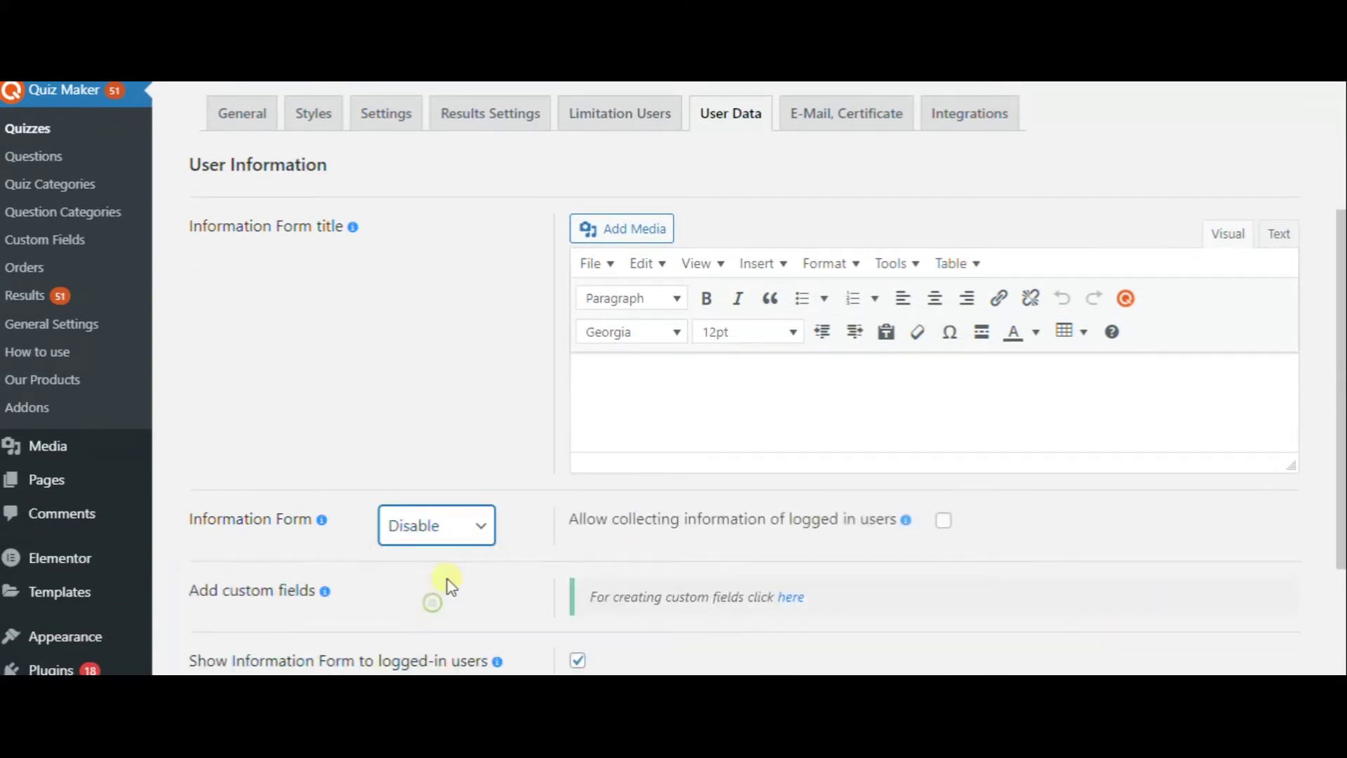
left_click(485, 537)
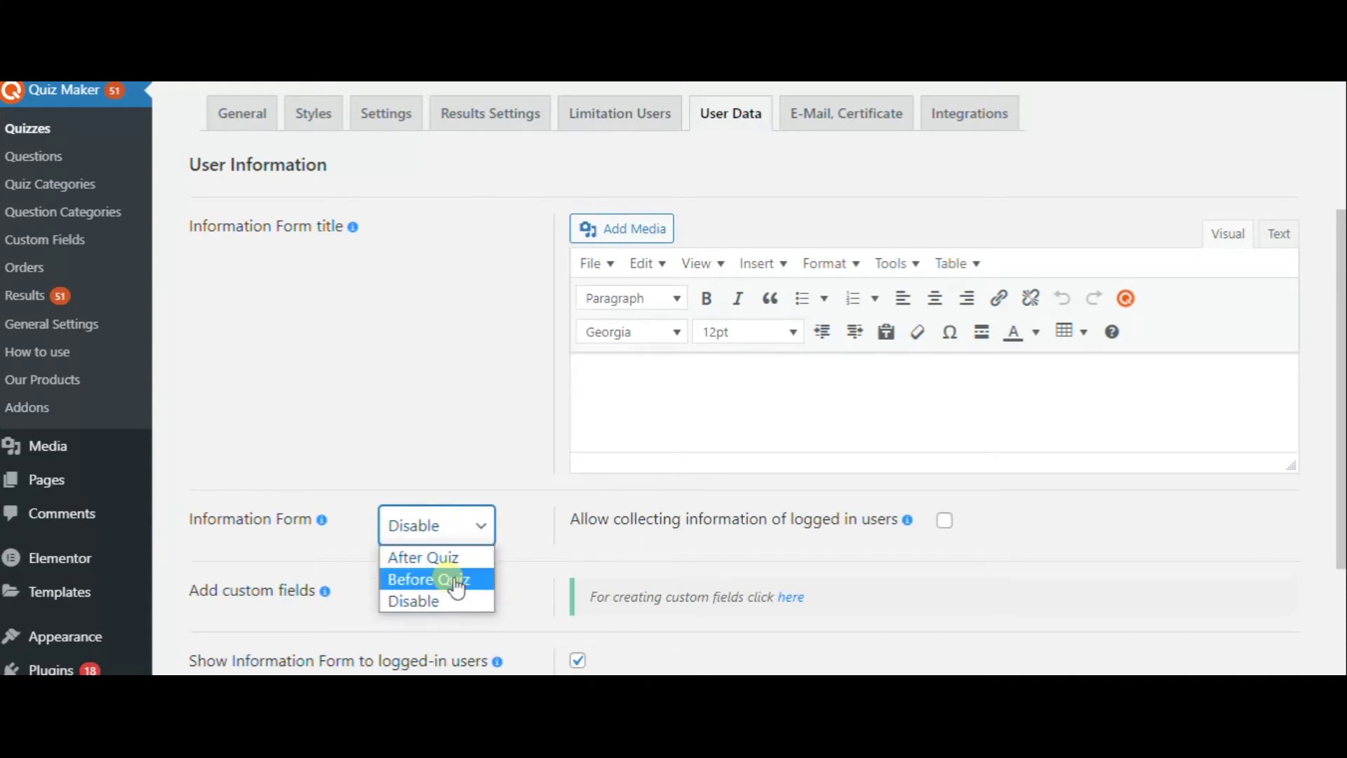
left_click(457, 582)
Move Phone and Email from Active fields to Available fields, leaving only Name
scroll(729, 561, "down", 4)
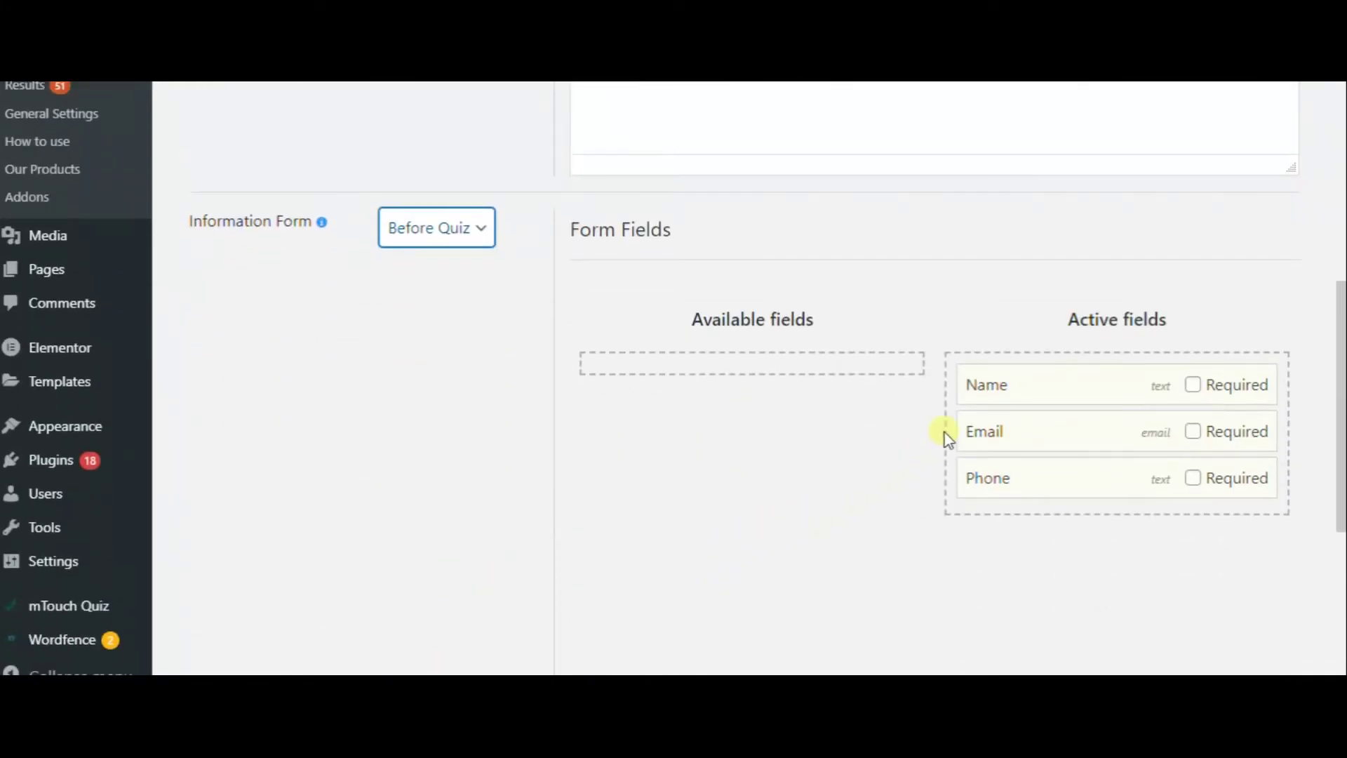
left_click_drag(1012, 483, 631, 382)
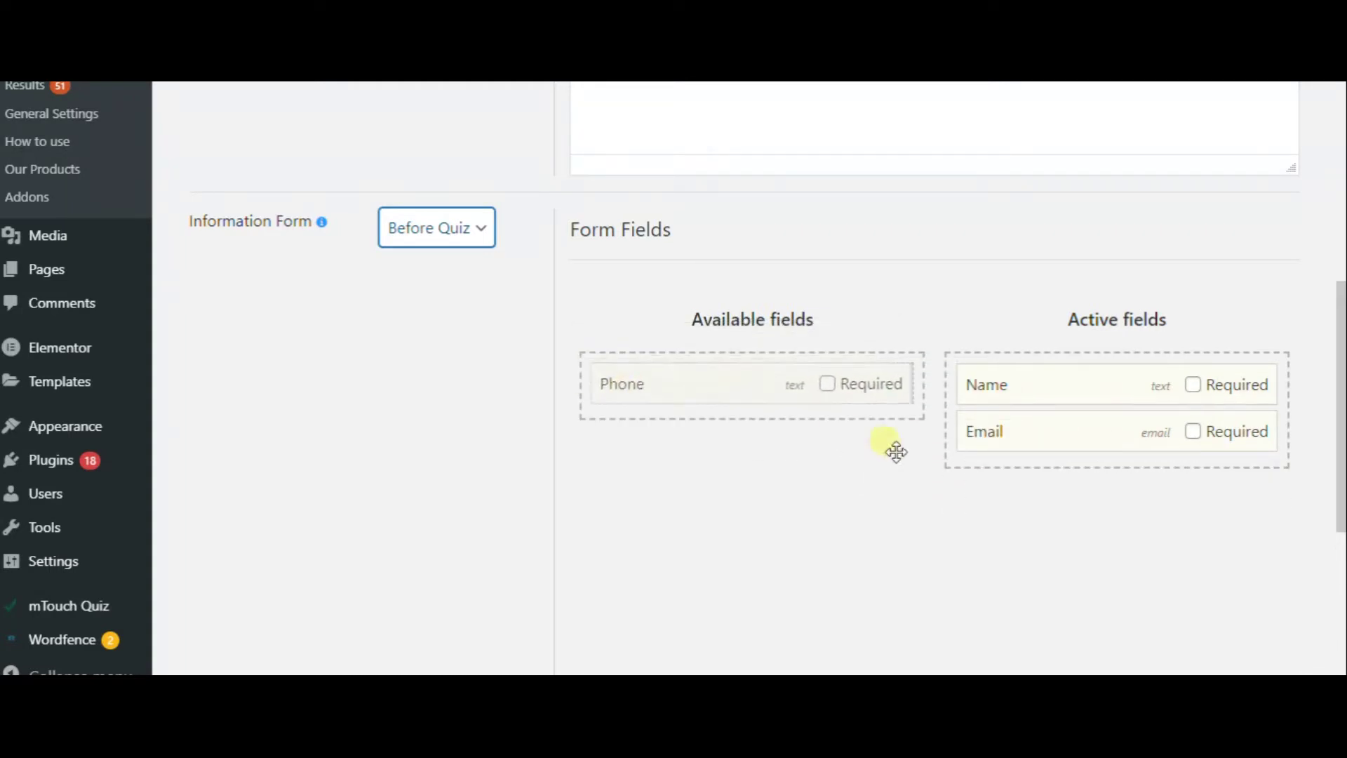
left_click_drag(1036, 440, 667, 451)
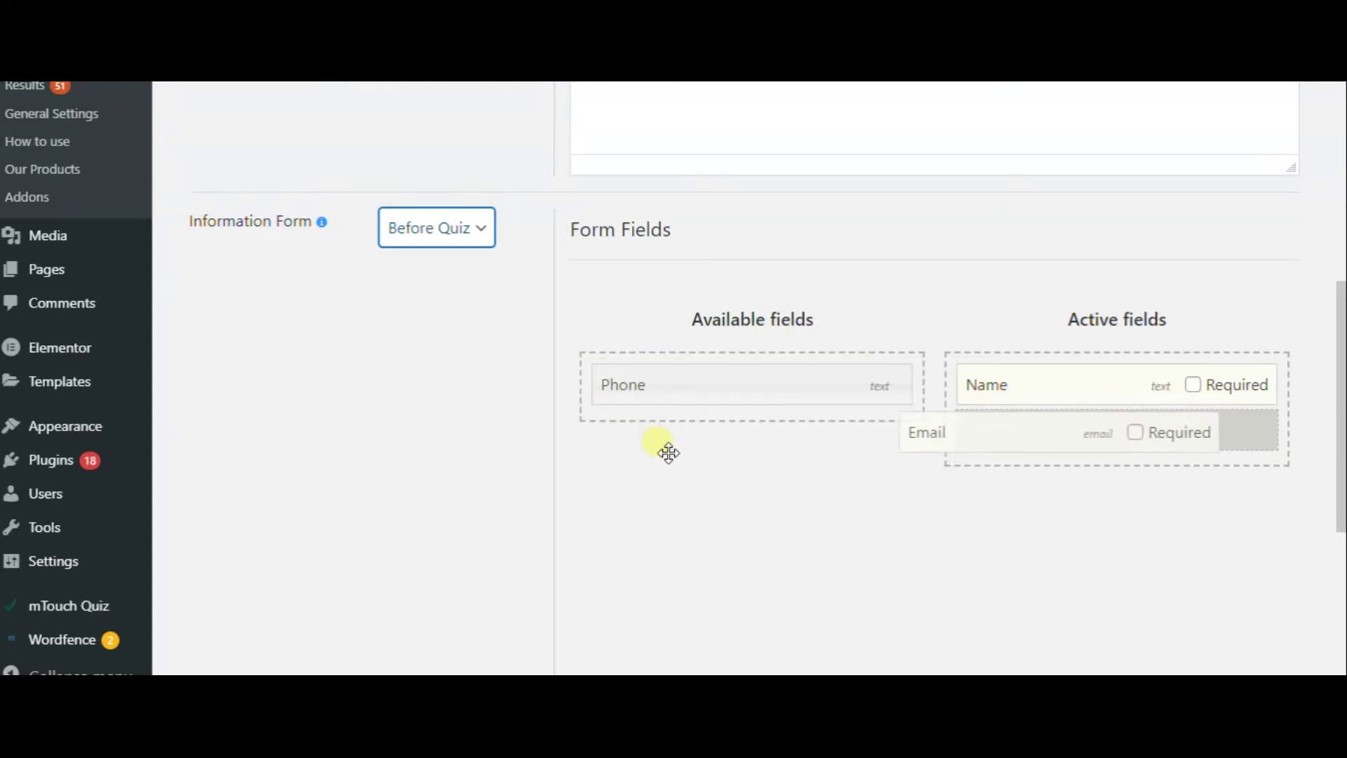
left_click_drag(1082, 441, 716, 407)
scroll(769, 395, "up", 2)
scroll(769, 394, "up", 5)
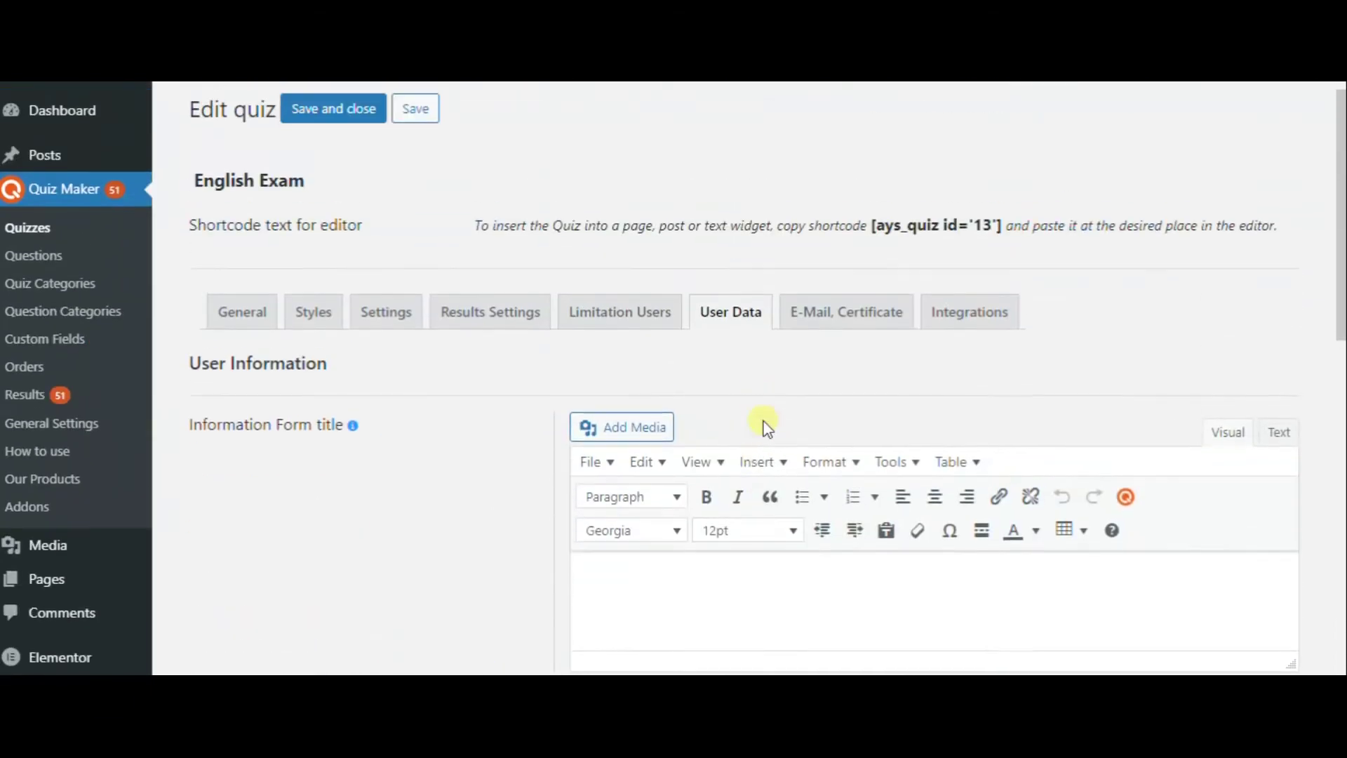
In E-Mail, Certificate settings, turn on Send email to user and review the certificate options
left_click(846, 332)
scroll(702, 459, "down", 2)
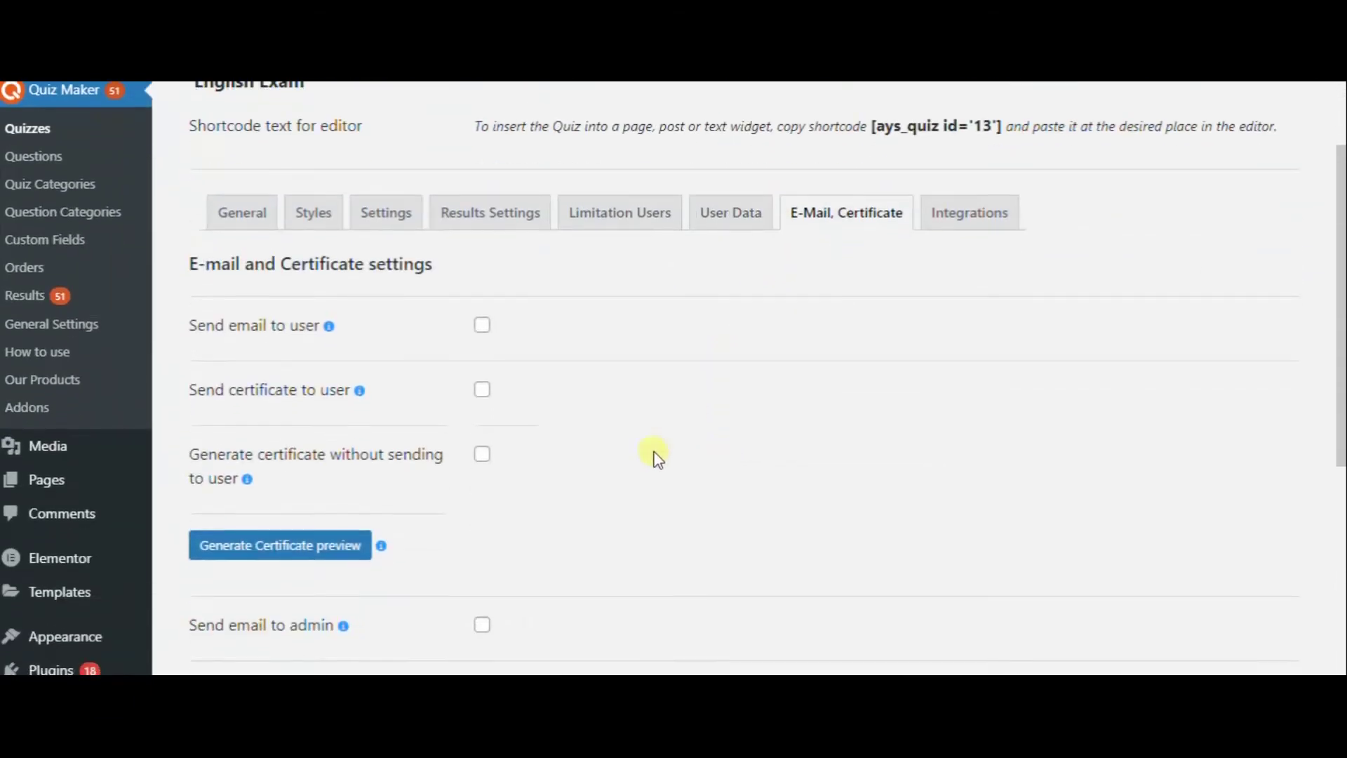
left_click(483, 326)
scroll(605, 475, "down", 5)
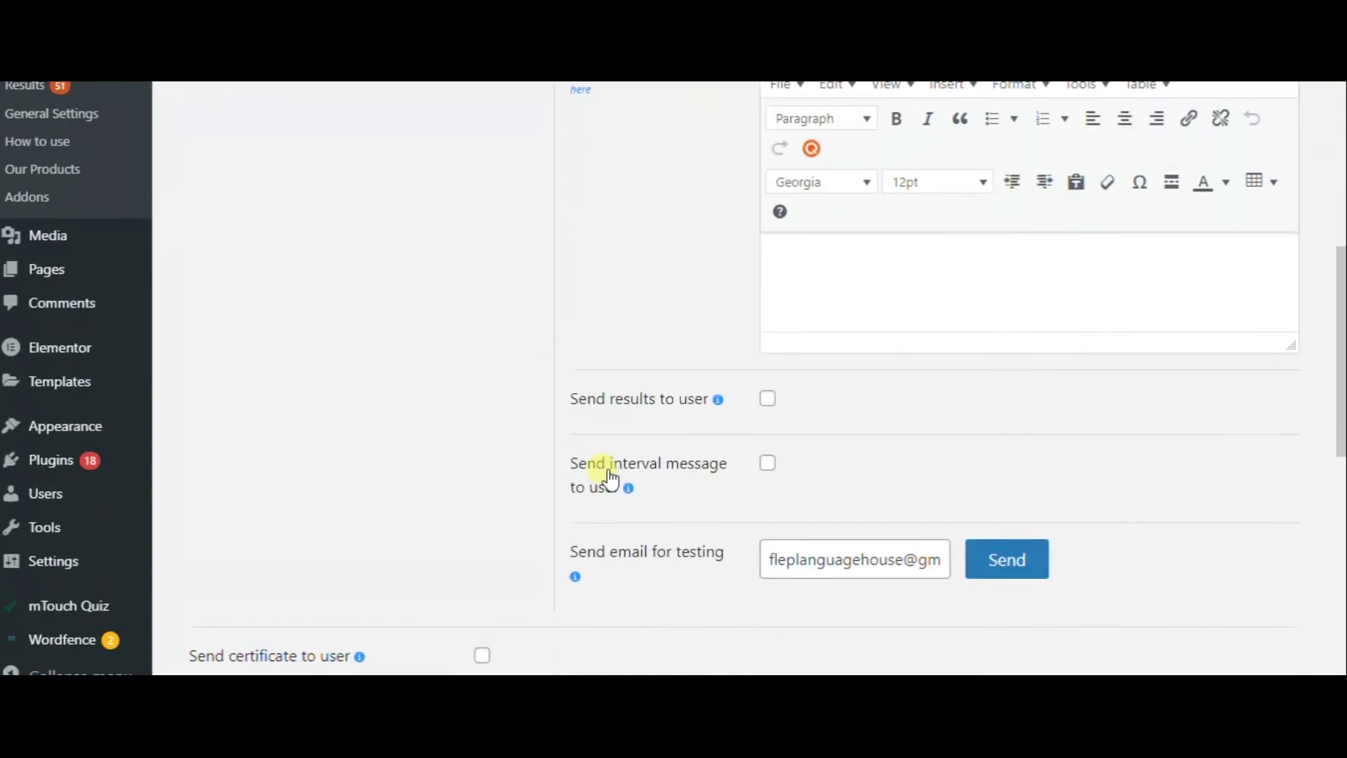
scroll(603, 479, "down", 6)
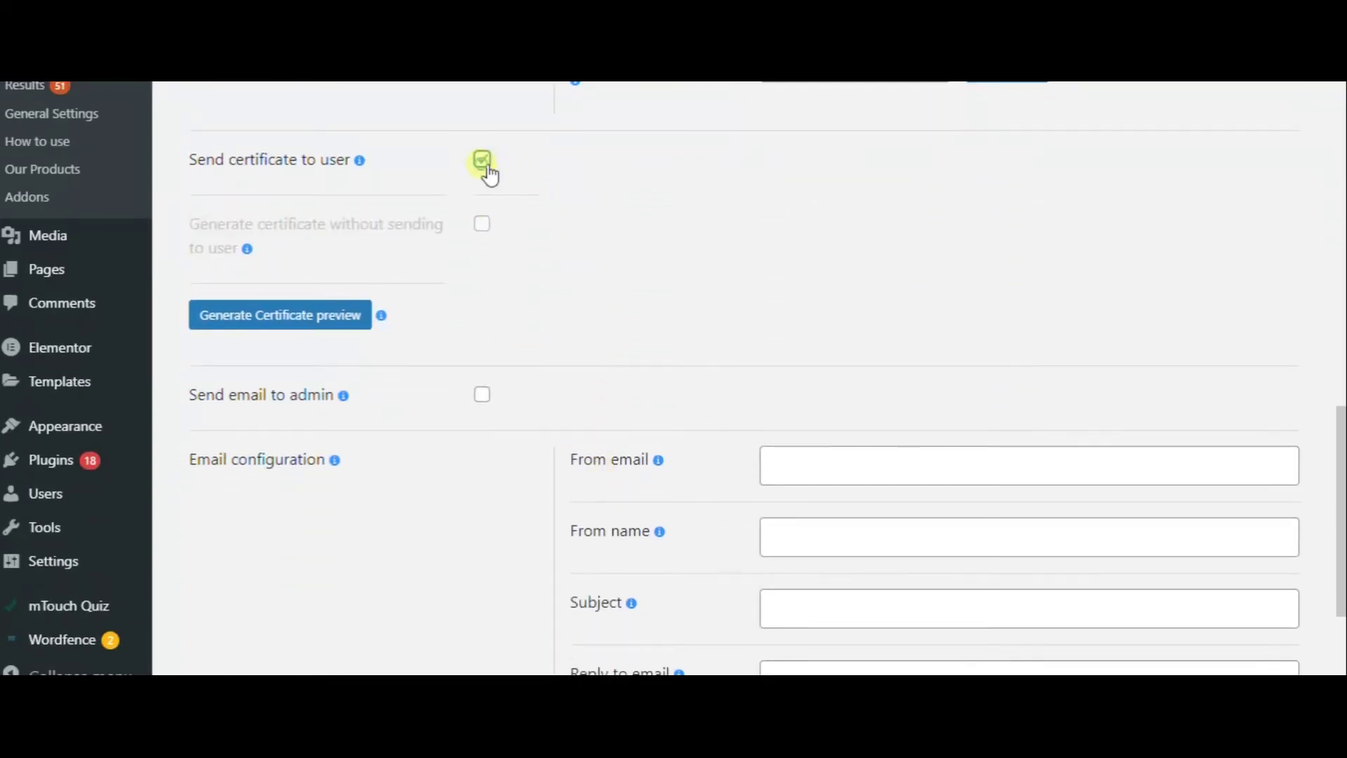
scroll(679, 421, "down", 4)
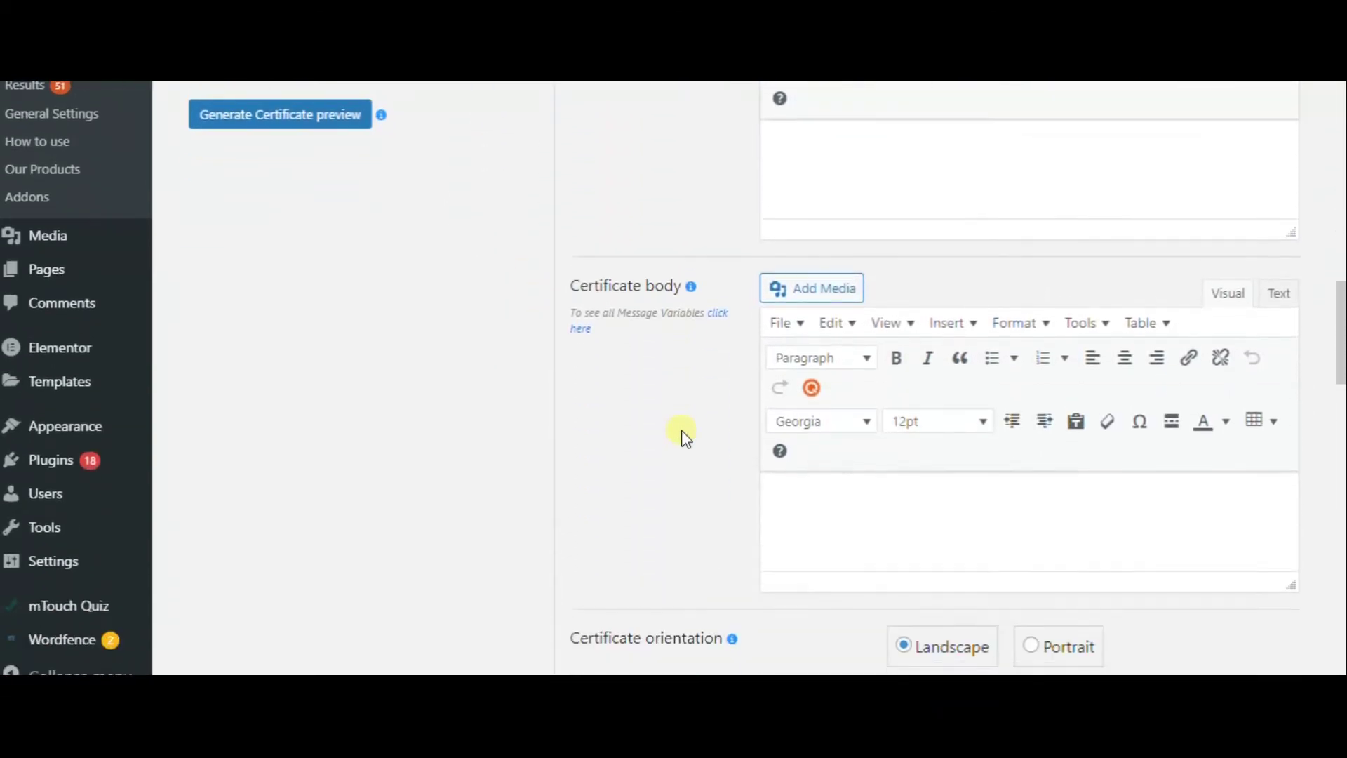
scroll(686, 437, "down", 10)
scroll(675, 465, "up", 8)
scroll(674, 464, "up", 10)
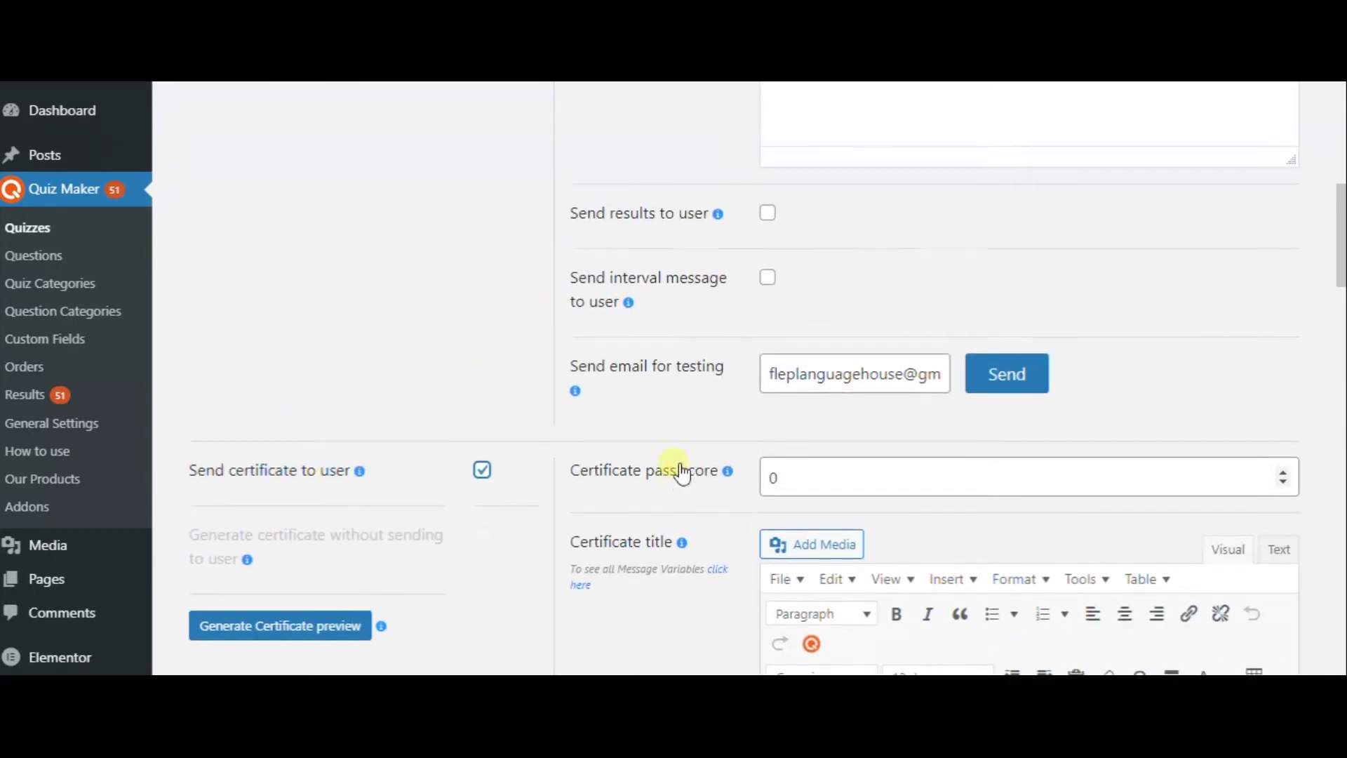
scroll(679, 471, "up", 10)
Review the English Exam quiz's integrations, with PayPal enabled at 120 USD, plus Stripe and others
left_click(967, 376)
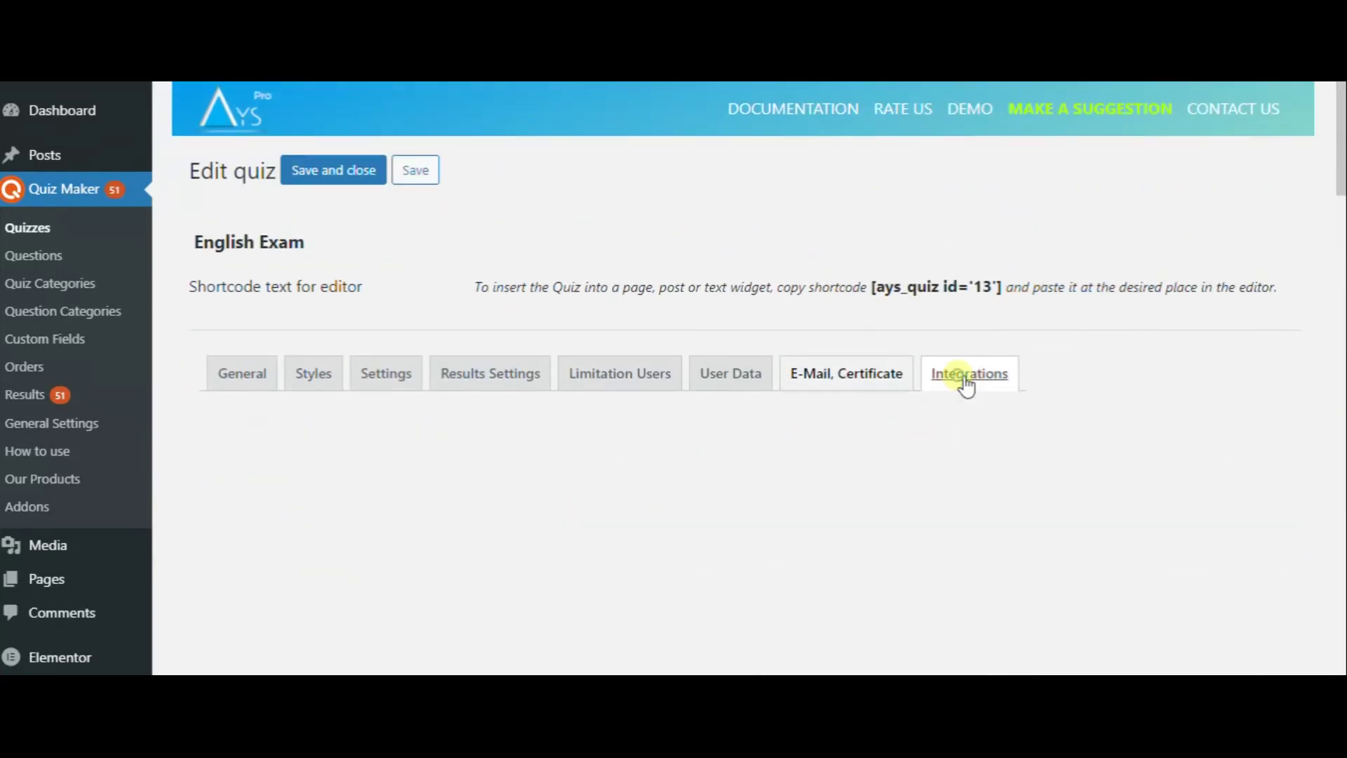
scroll(593, 512, "down", 5)
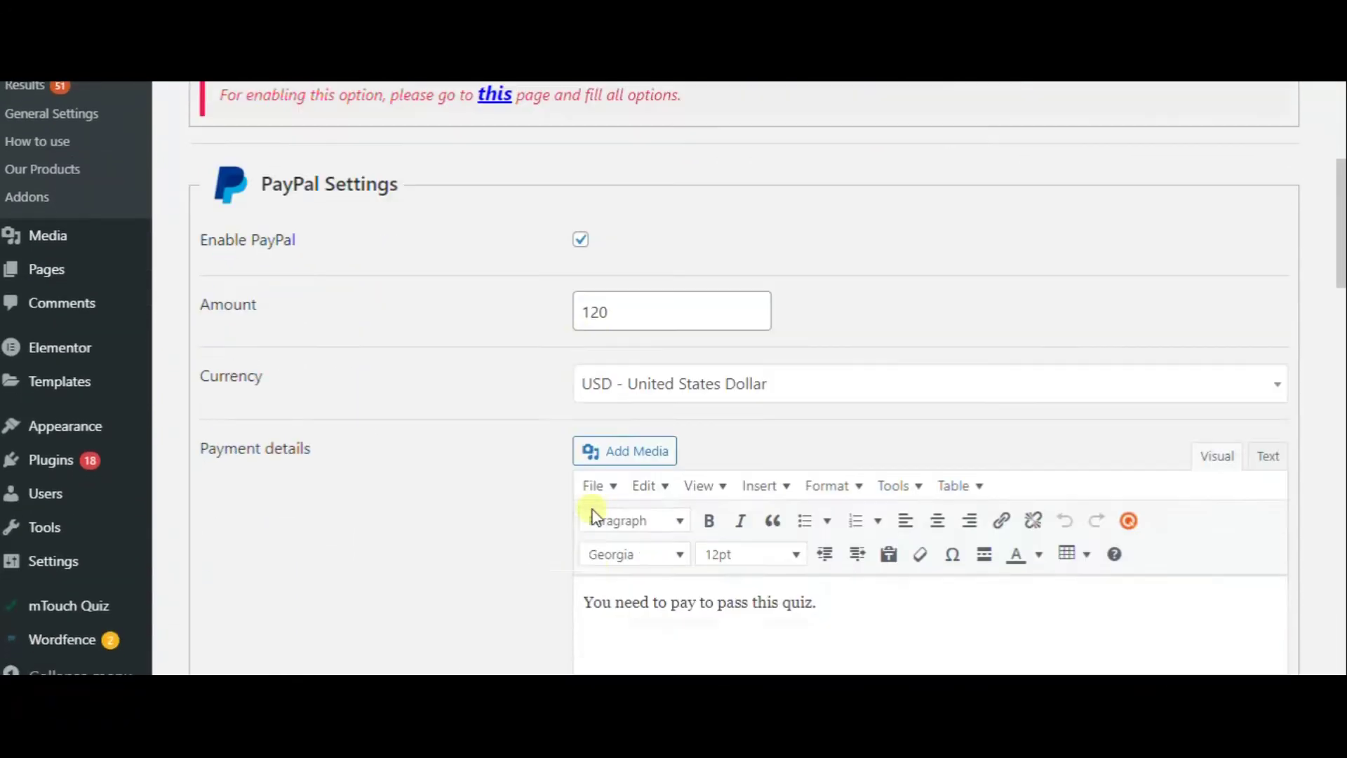
scroll(593, 512, "down", 10)
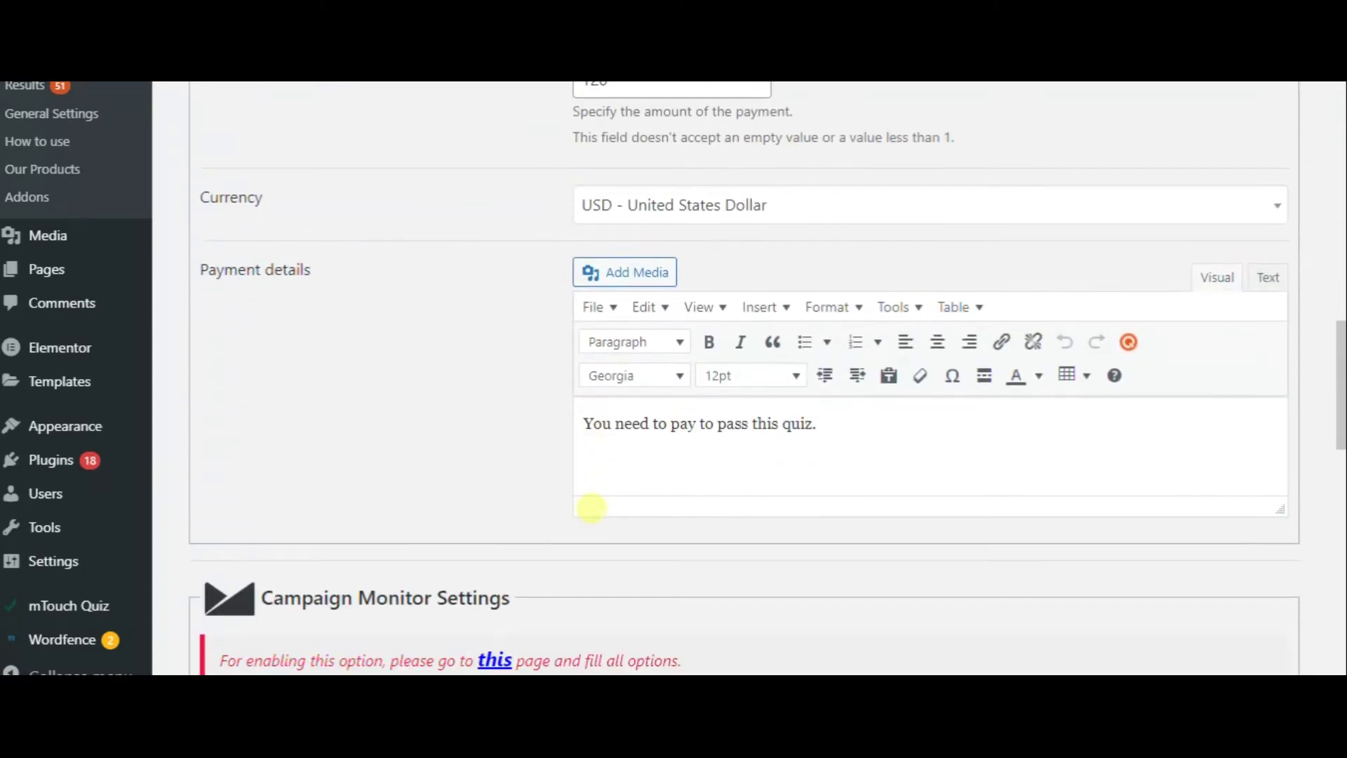
scroll(591, 506, "down", 12)
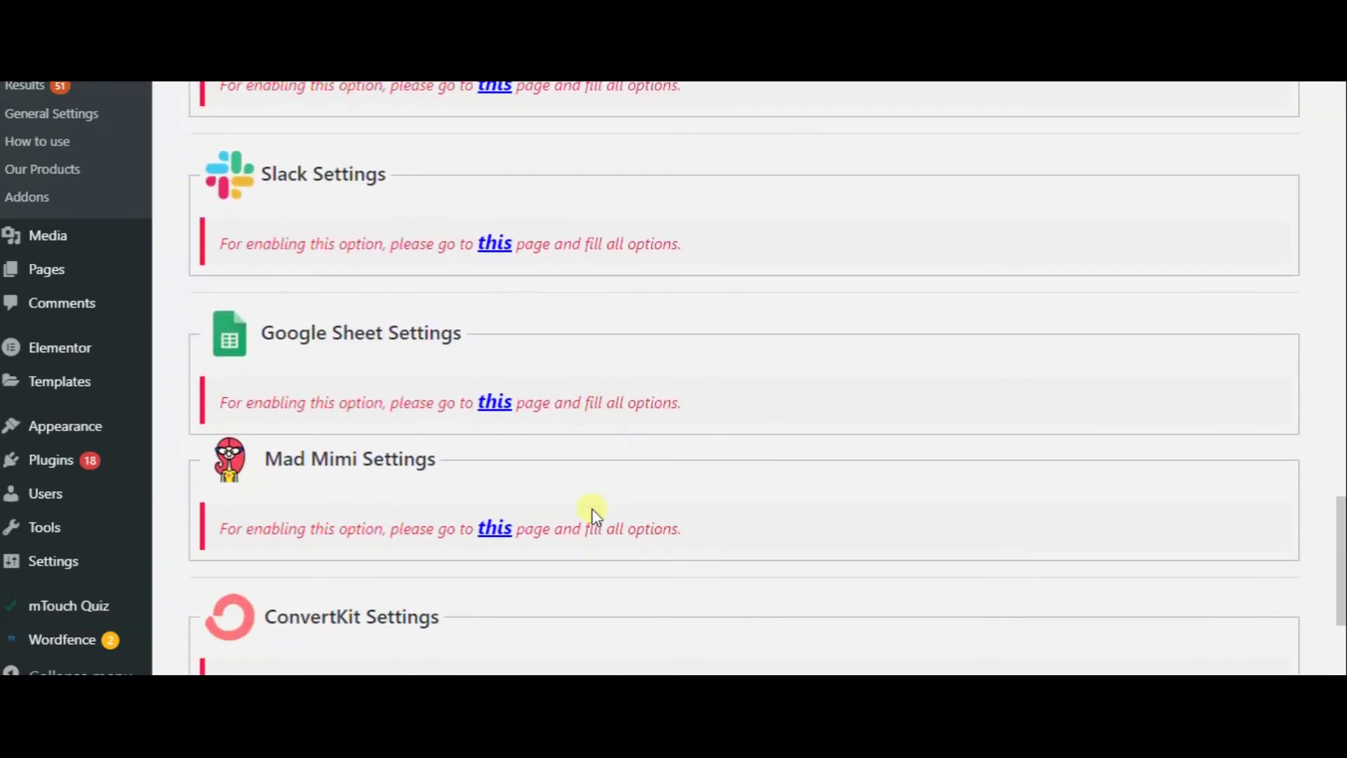
scroll(593, 515, "down", 4)
scroll(596, 515, "up", 10)
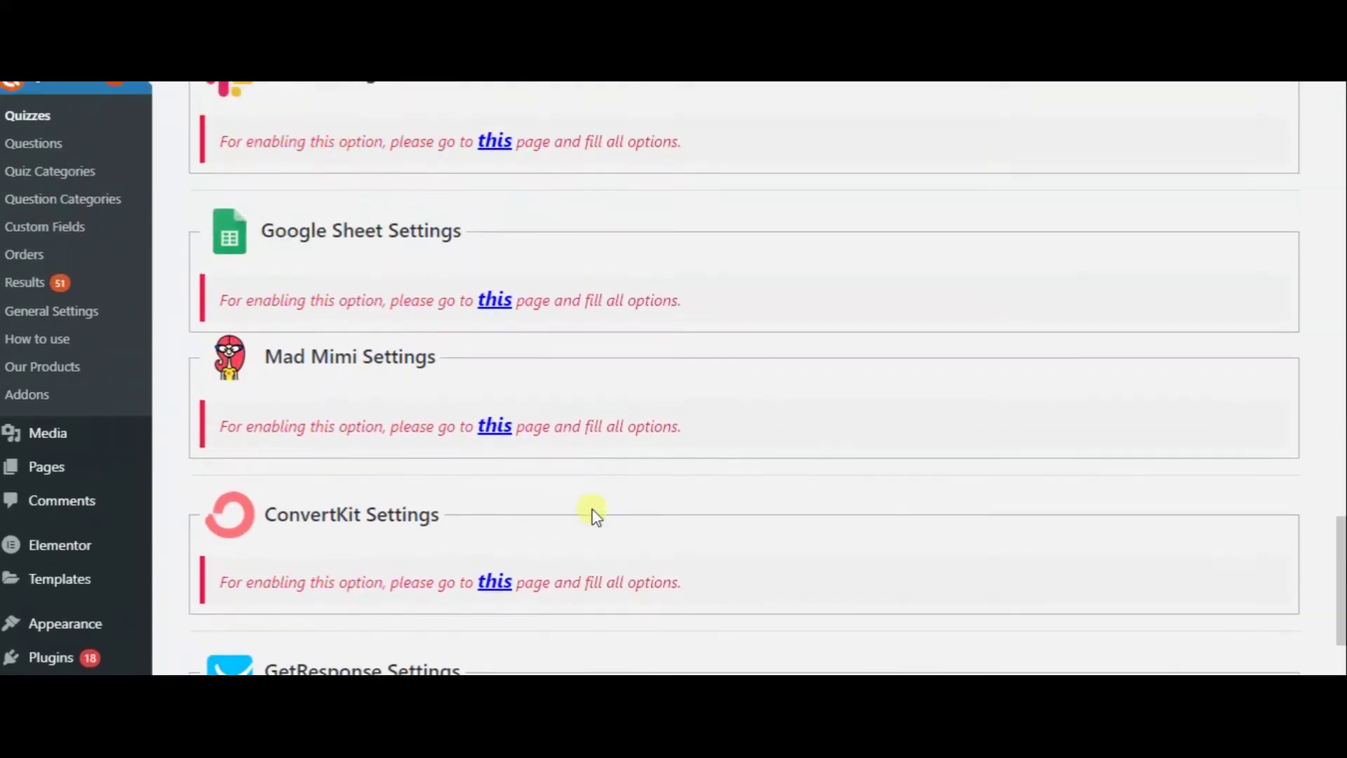
scroll(595, 515, "up", 8)
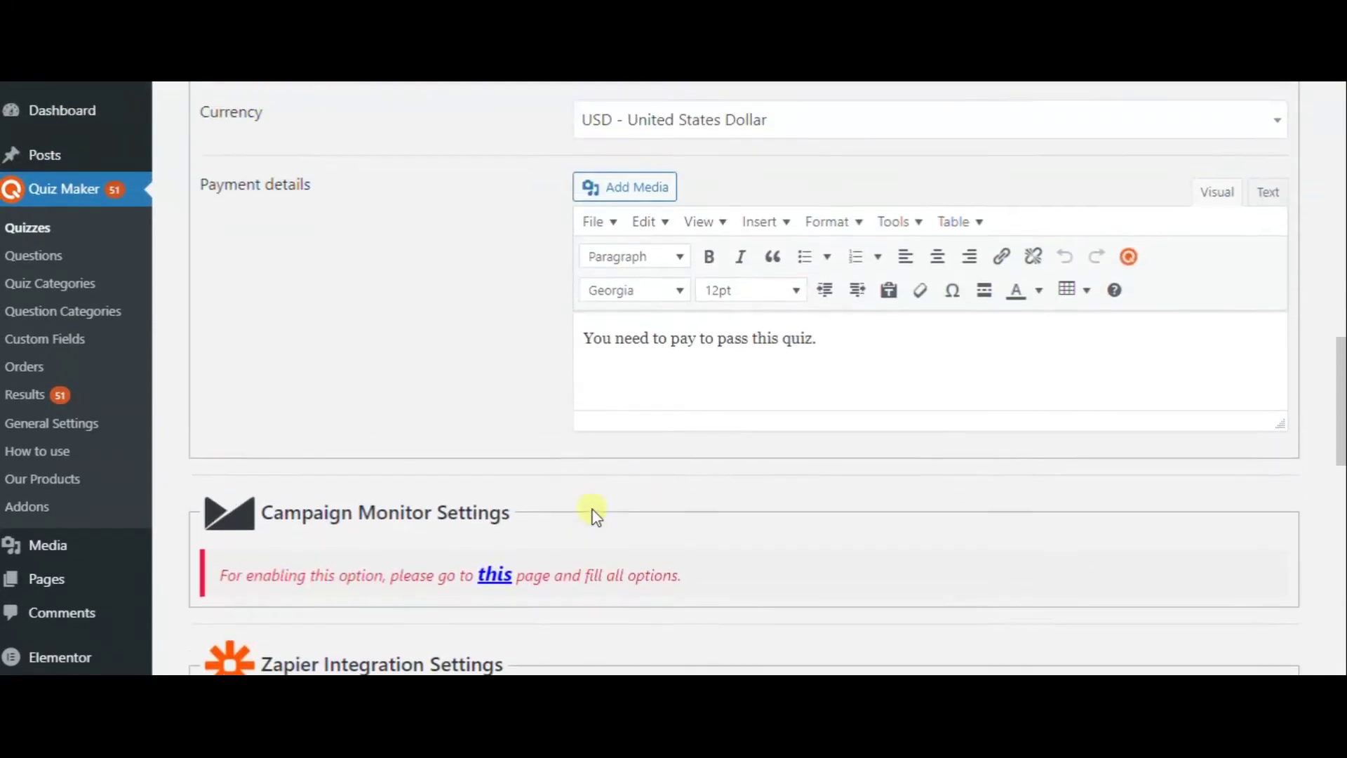
scroll(597, 518, "up", 8)
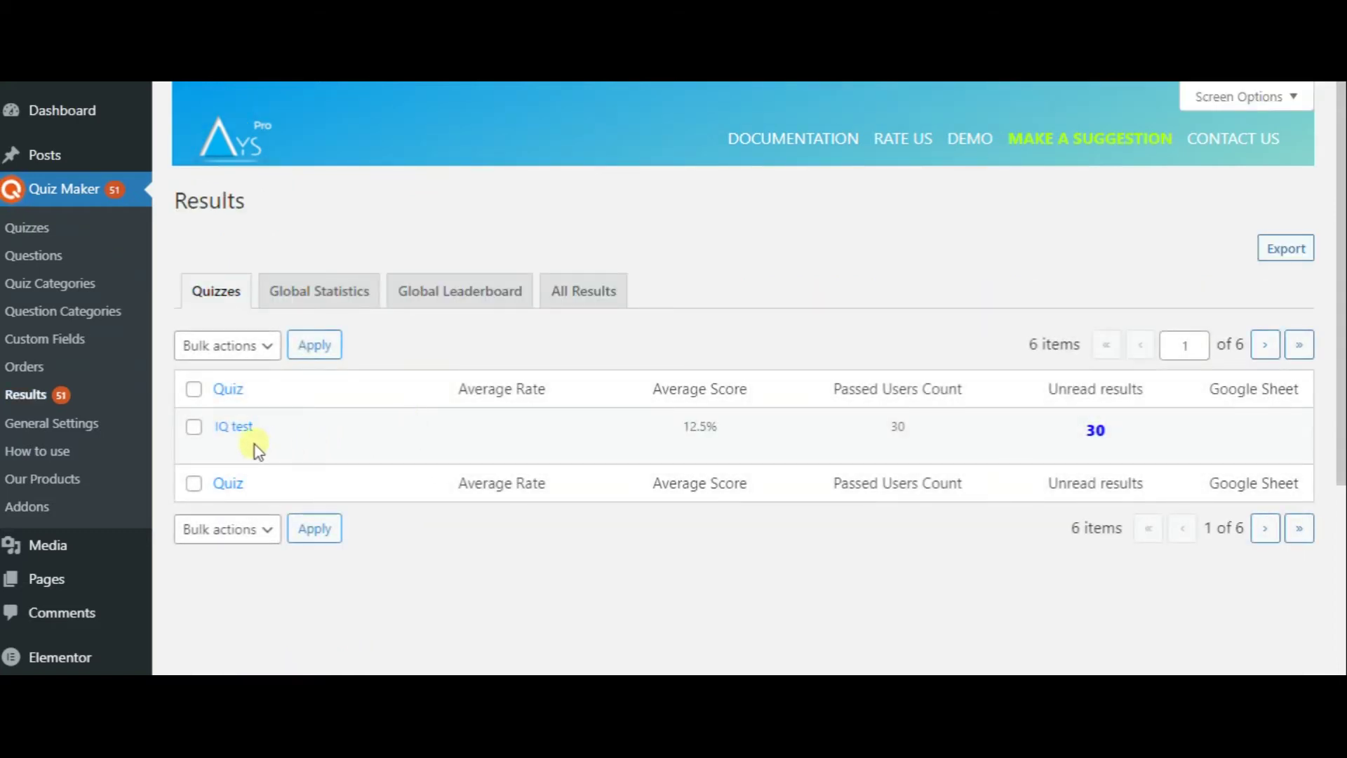
Browse the Global Statistics and Global Leaderboard across all quizzes
left_click(319, 295)
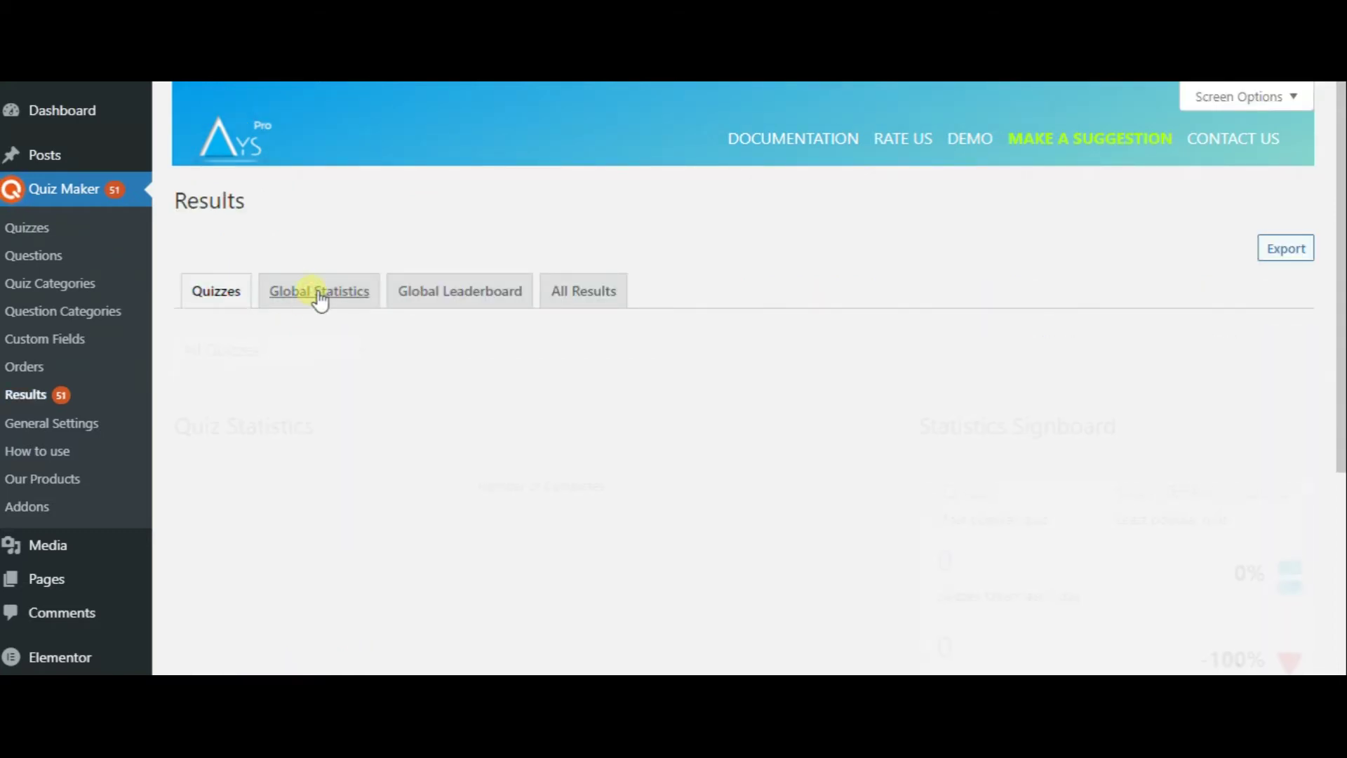
scroll(422, 418, "down", 3)
scroll(424, 422, "down", 2)
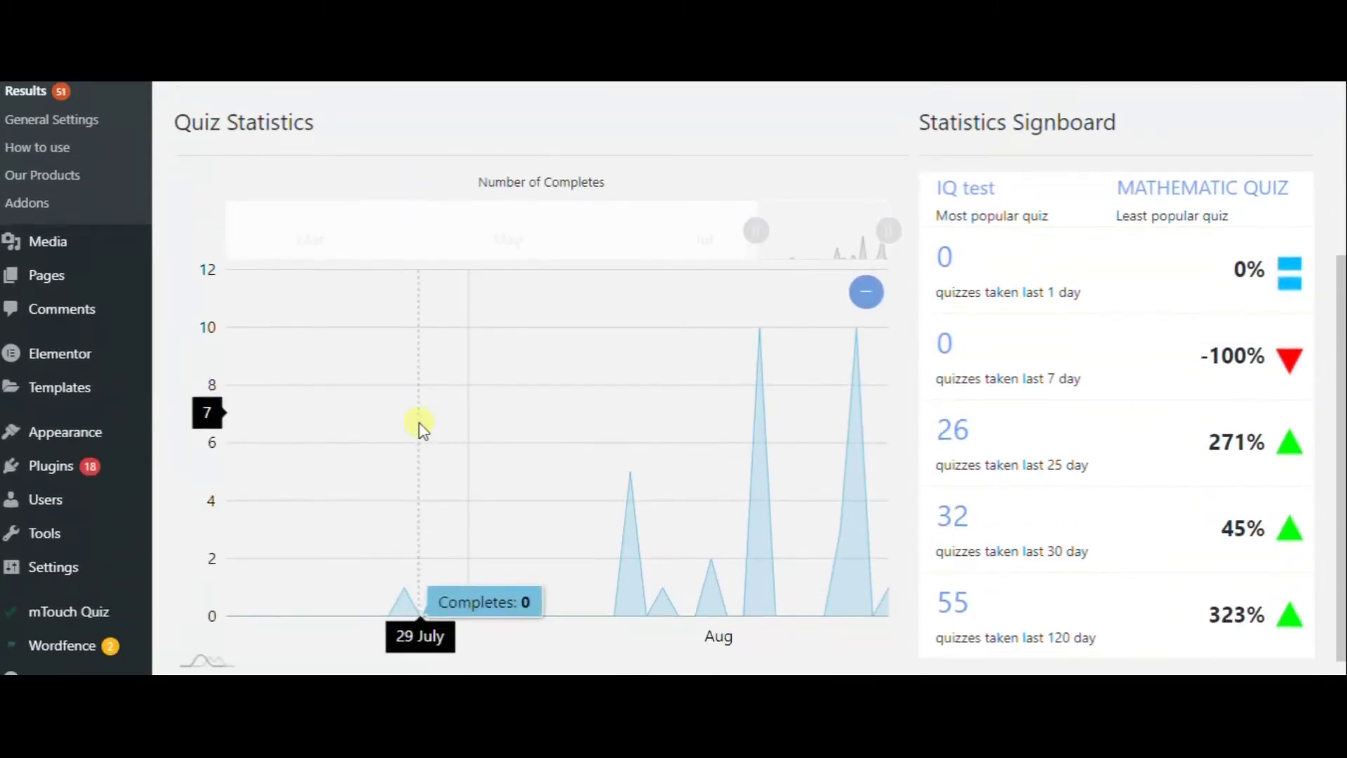
scroll(419, 415, "up", 5)
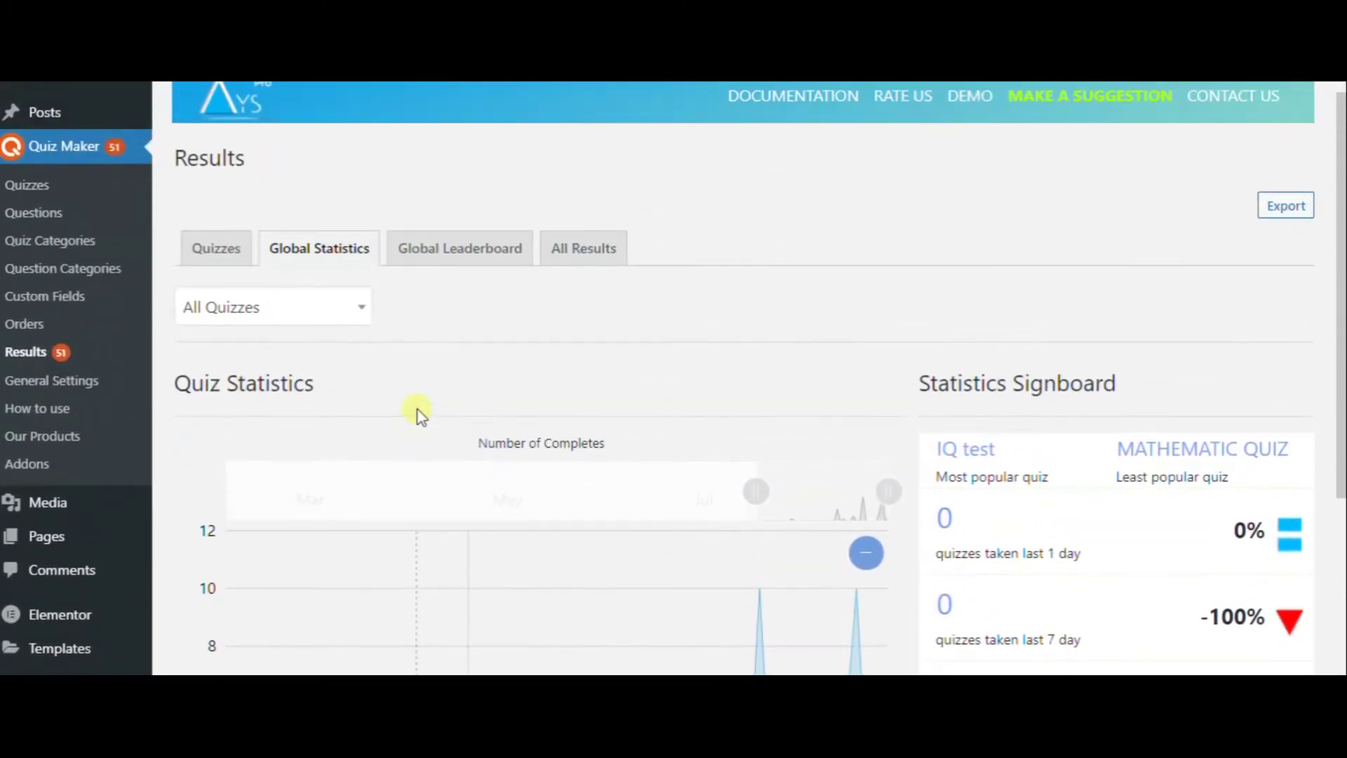
left_click(452, 300)
scroll(474, 438, "down", 4)
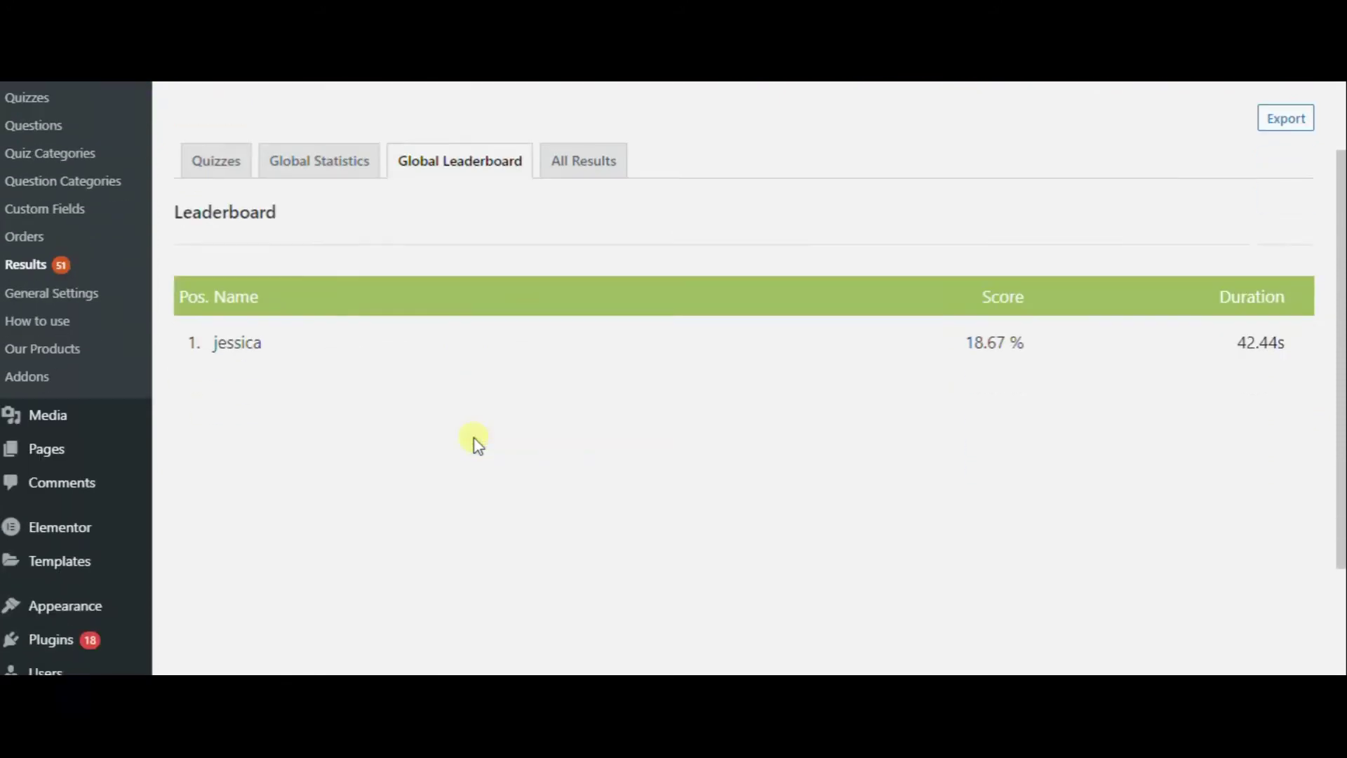
scroll(475, 450, "up", 4)
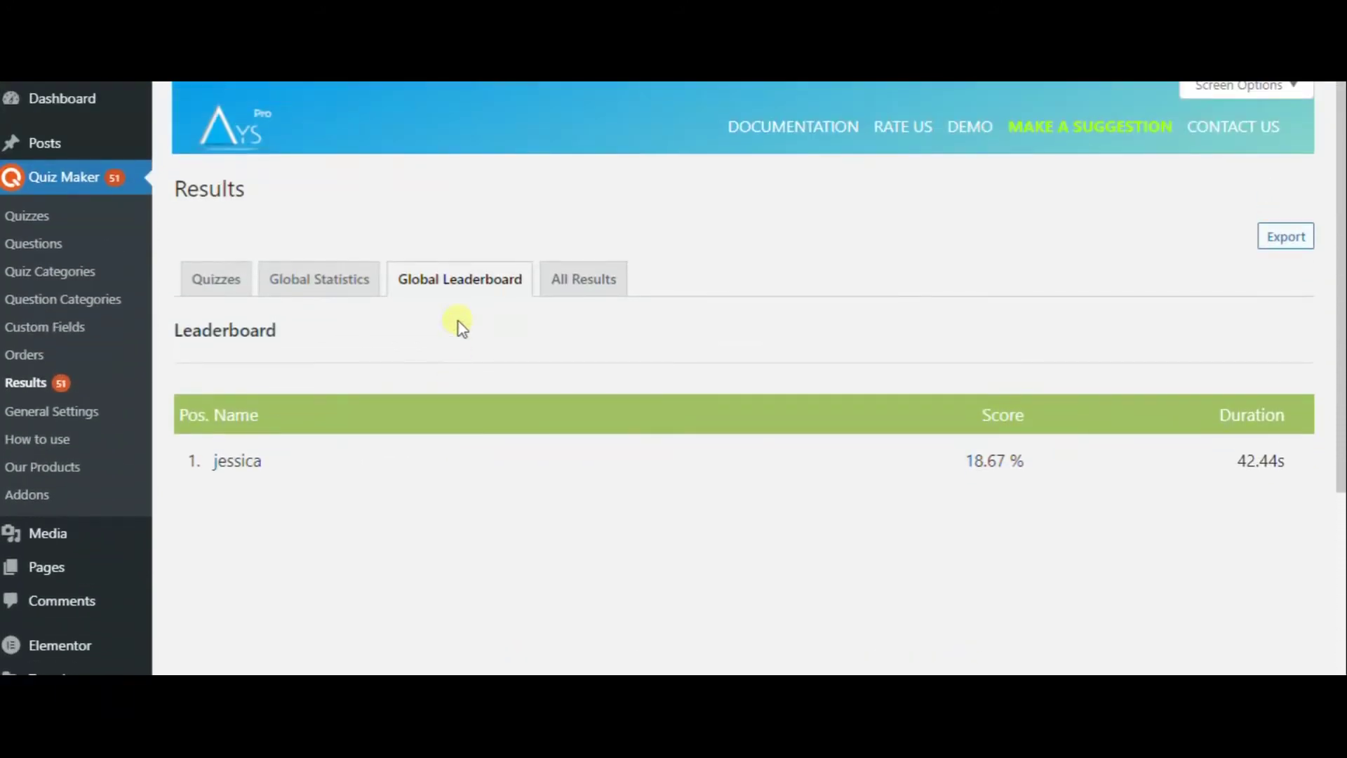
Look through All Results, then return to the per-quiz summary list
left_click(555, 302)
scroll(430, 452, "down", 4)
scroll(426, 436, "up", 4)
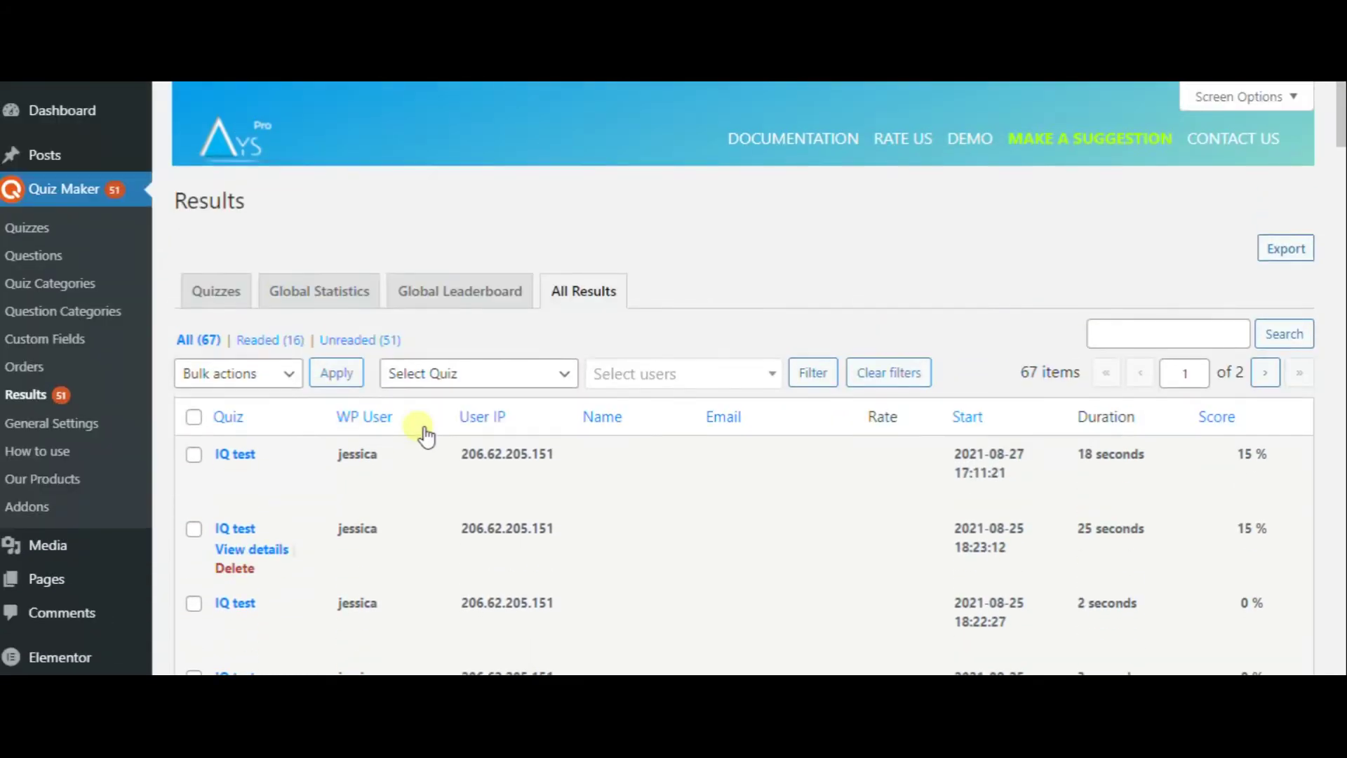
left_click(236, 295)
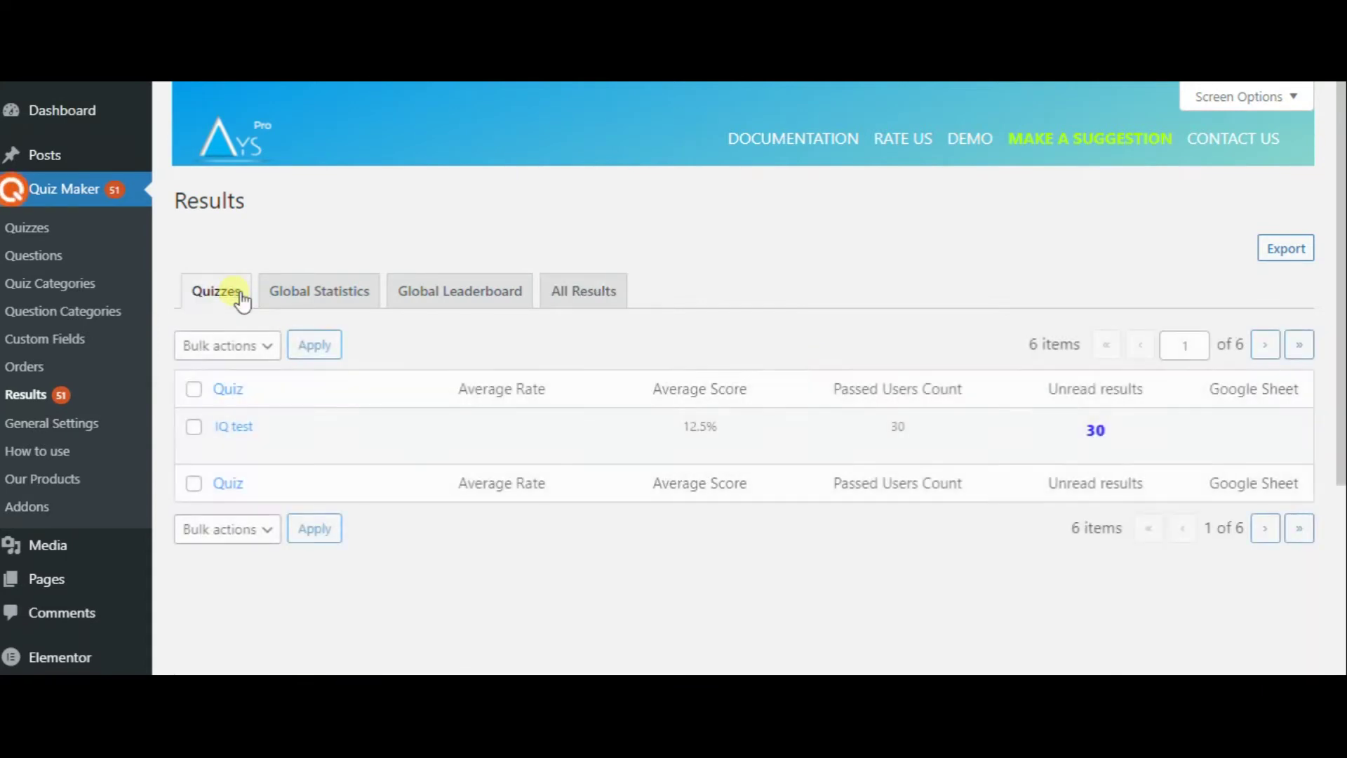
Open the IQ test's detailed results list and scroll through the attempts
left_click(238, 427)
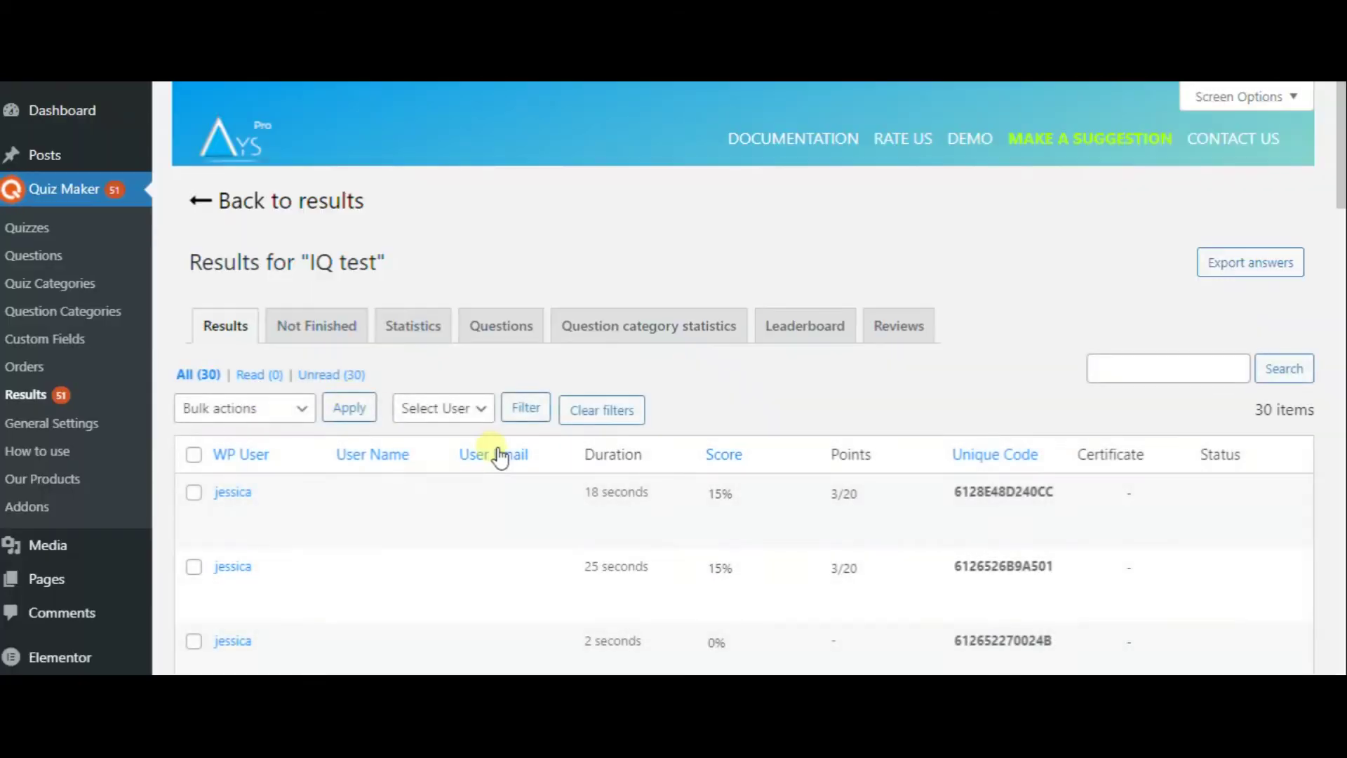
scroll(540, 484, "down", 2)
scroll(541, 491, "down", 15)
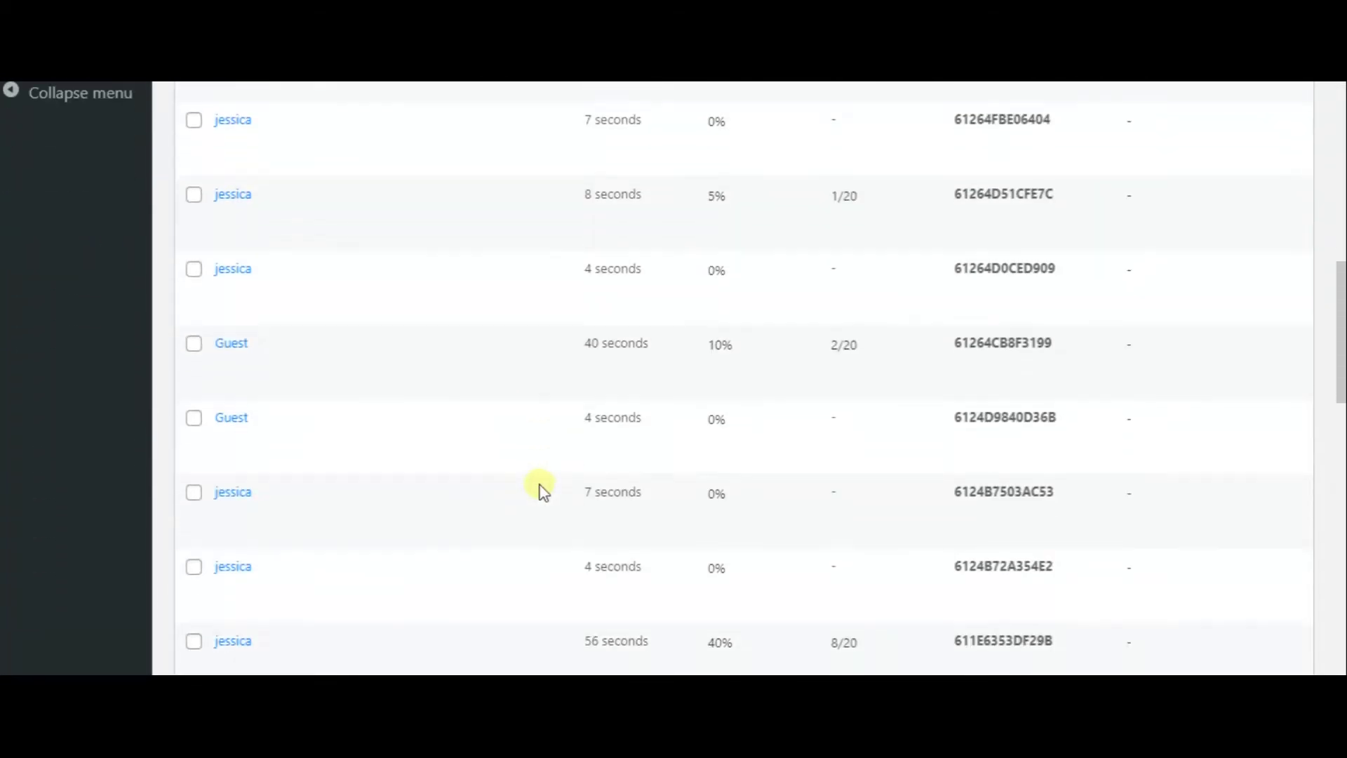
scroll(544, 491, "down", 15)
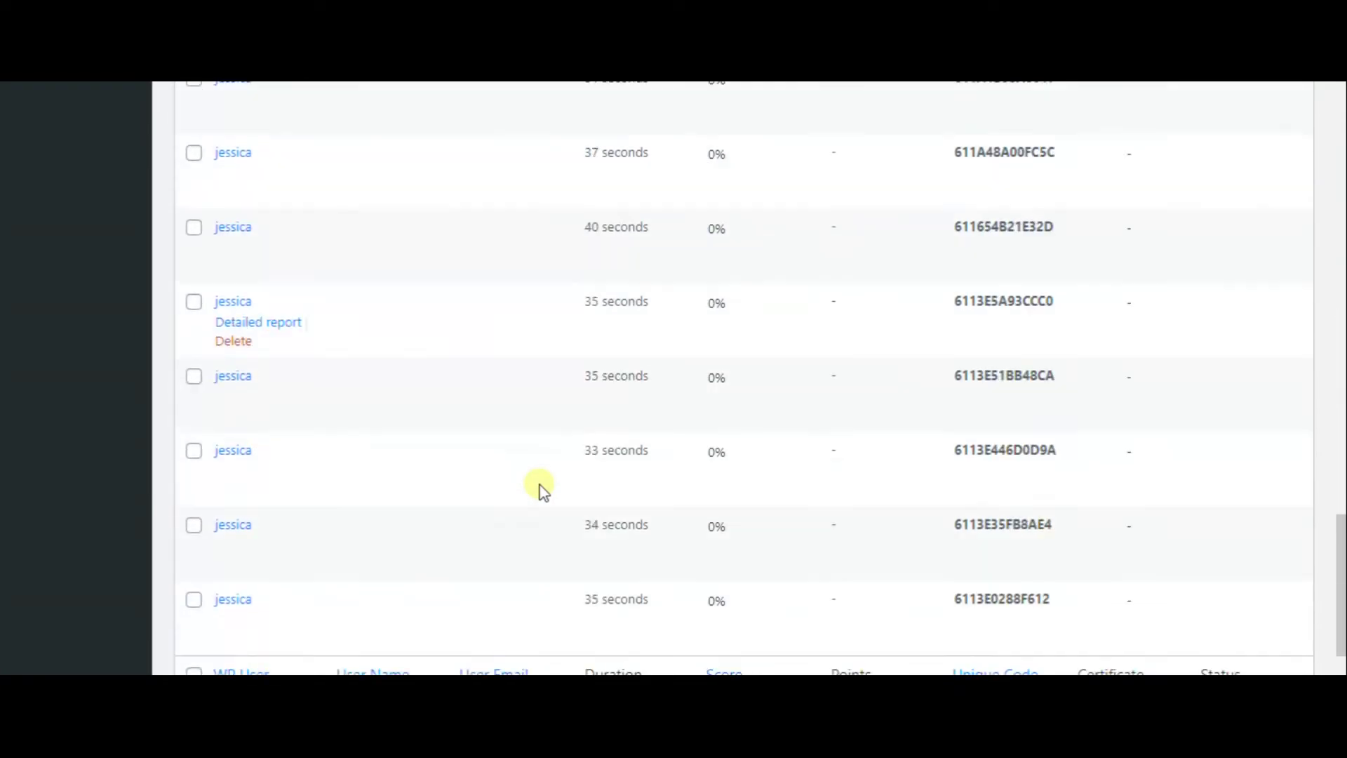
scroll(544, 491, "up", 10)
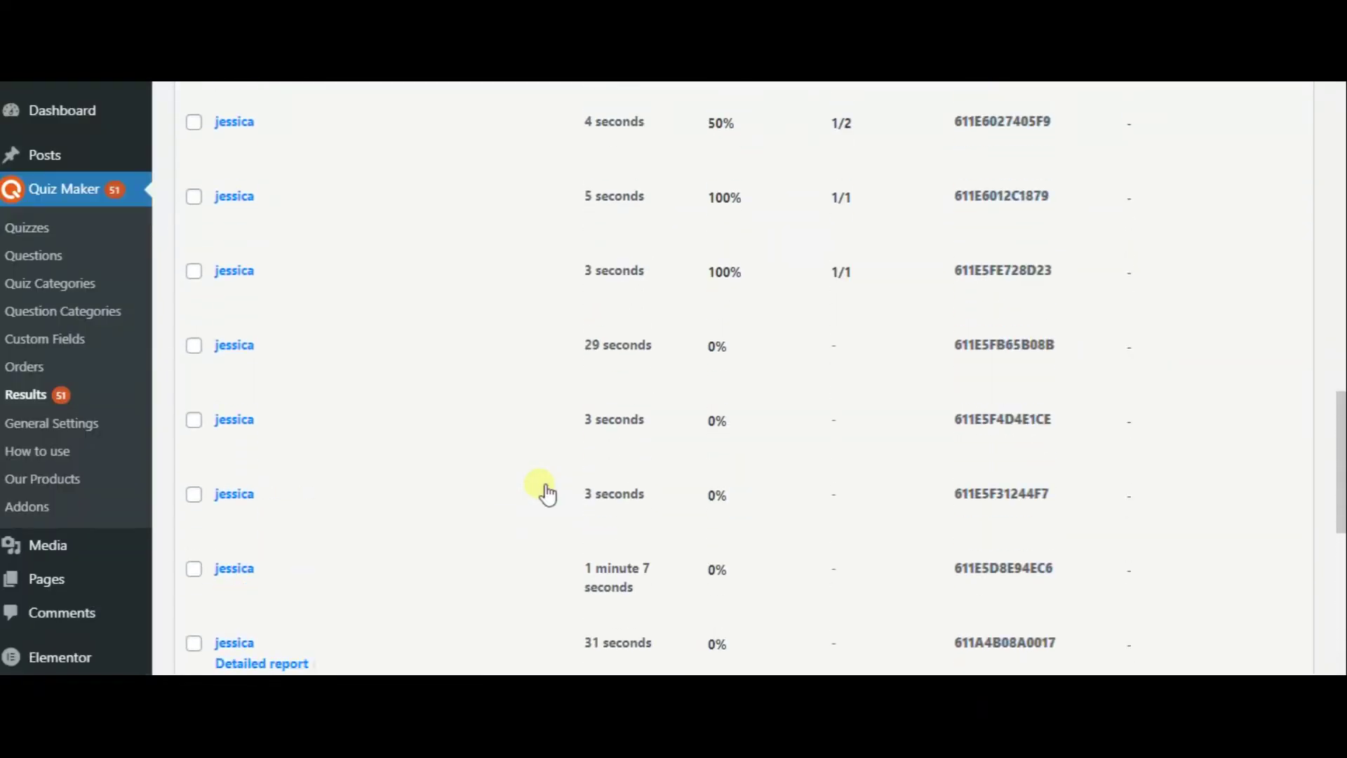
scroll(547, 495, "up", 20)
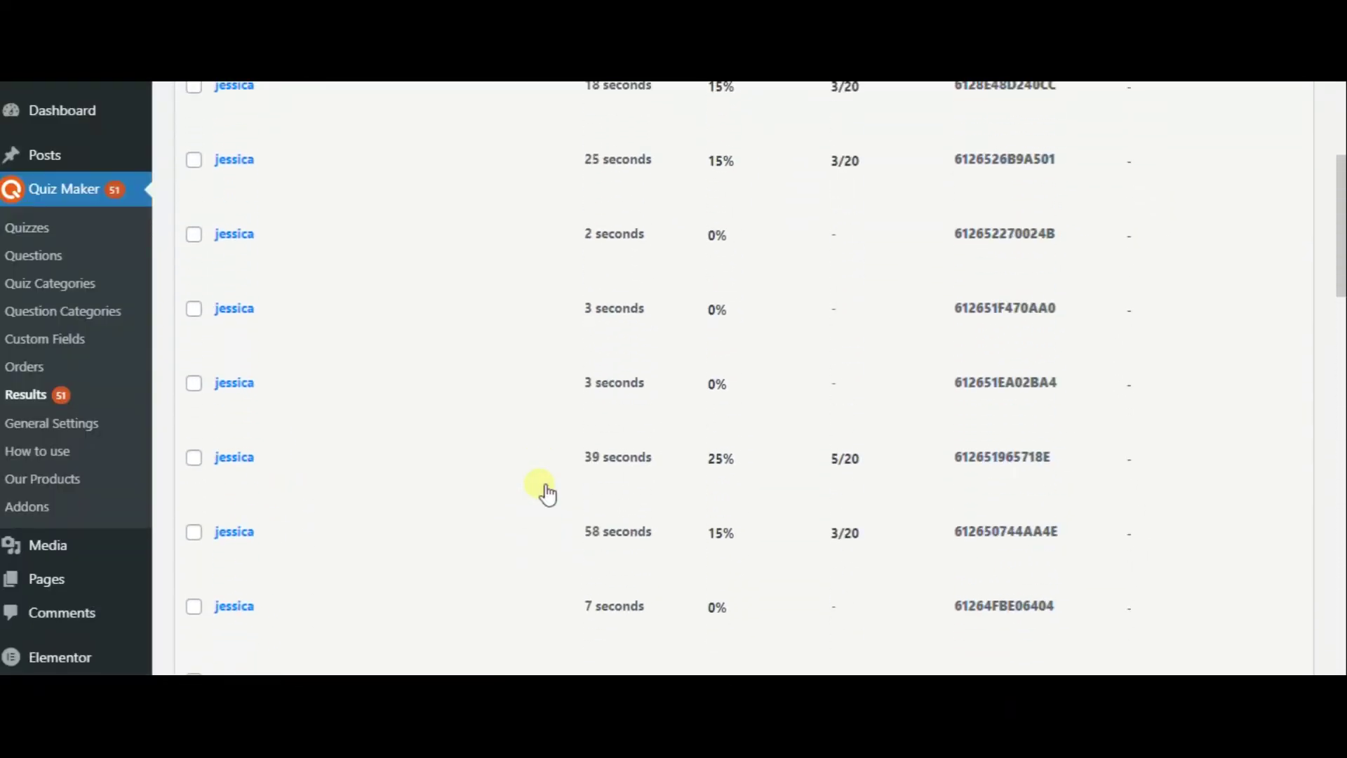
scroll(547, 494, "up", 5)
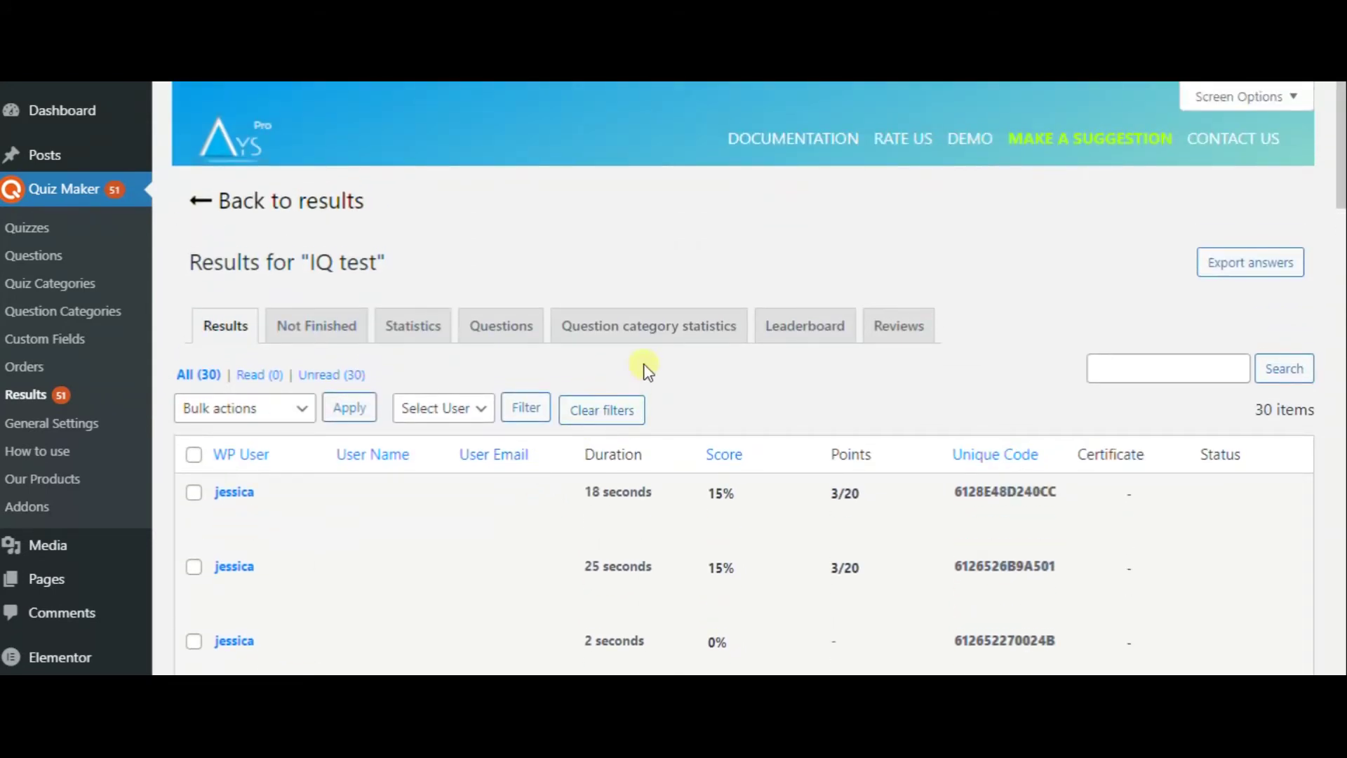
View the IQ test Statistics charts, including passed users at 93.3% logged in
left_click(414, 326)
scroll(562, 444, "down", 10)
scroll(565, 444, "down", 15)
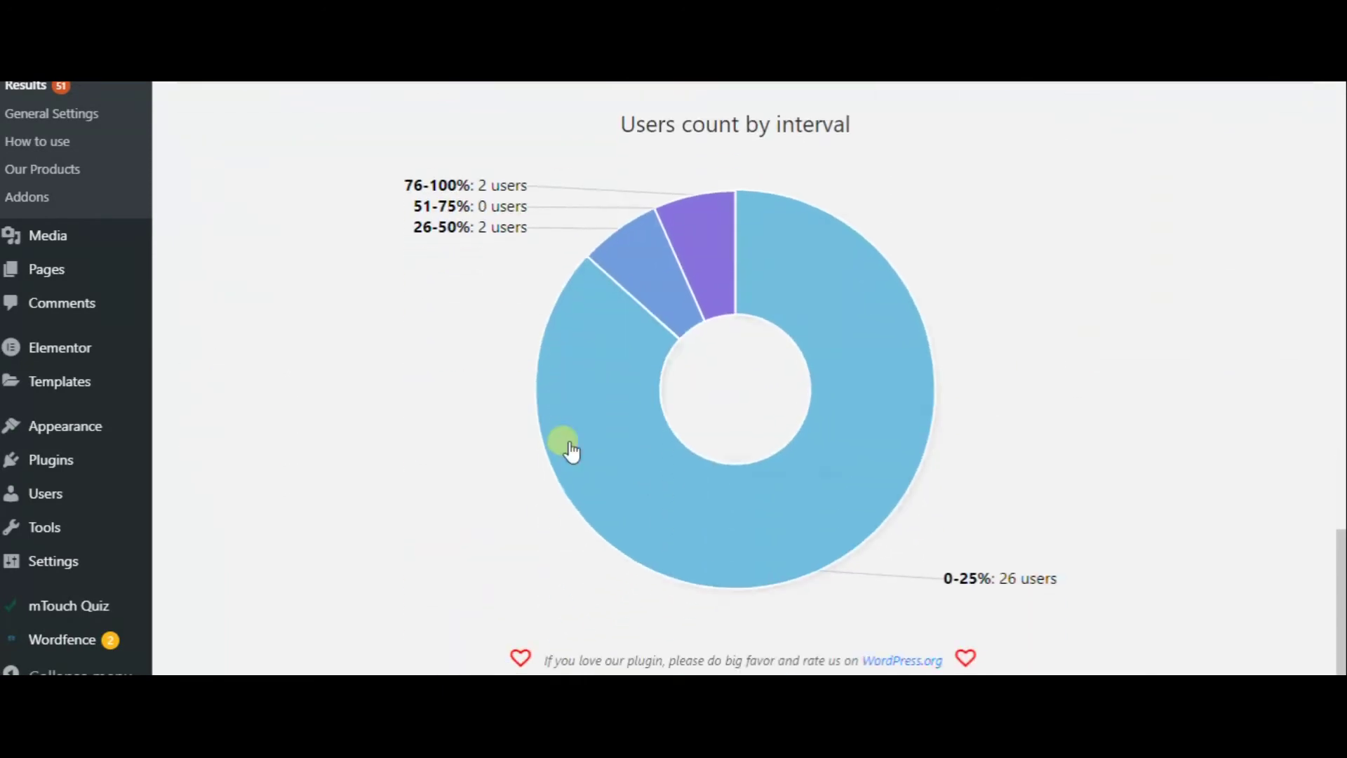
scroll(565, 444, "up", 8)
scroll(565, 444, "up", 10)
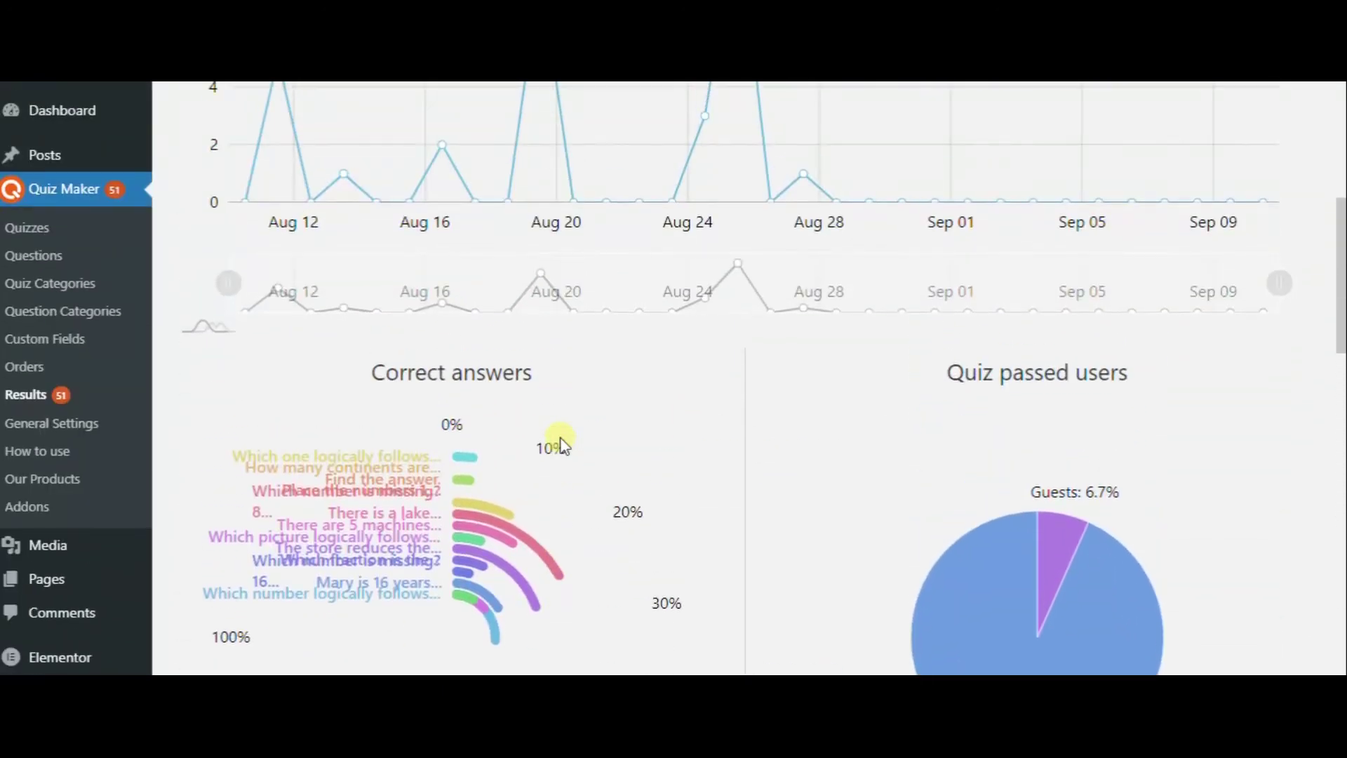
scroll(564, 444, "up", 8)
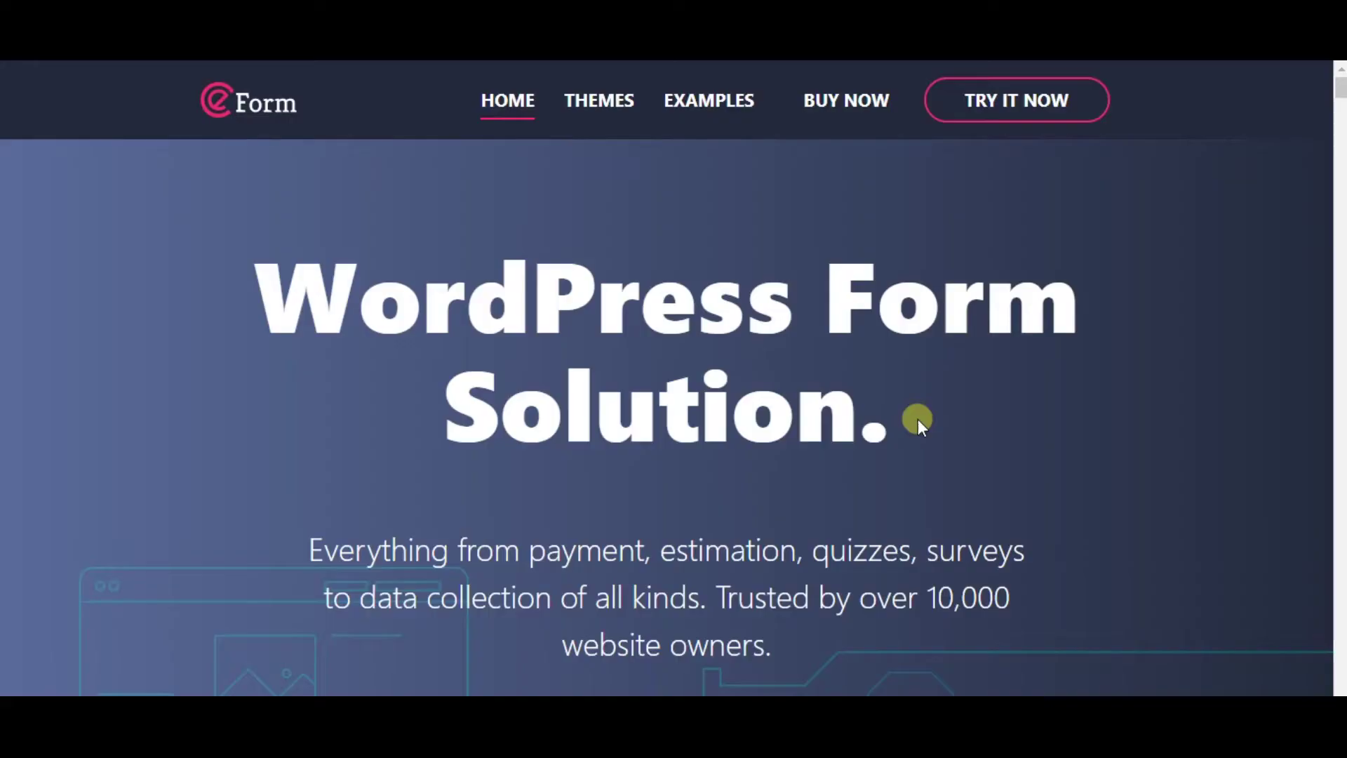
From eForm's Form Examples page, preview the Manual Progress Buttons example
mouse_move(716, 105)
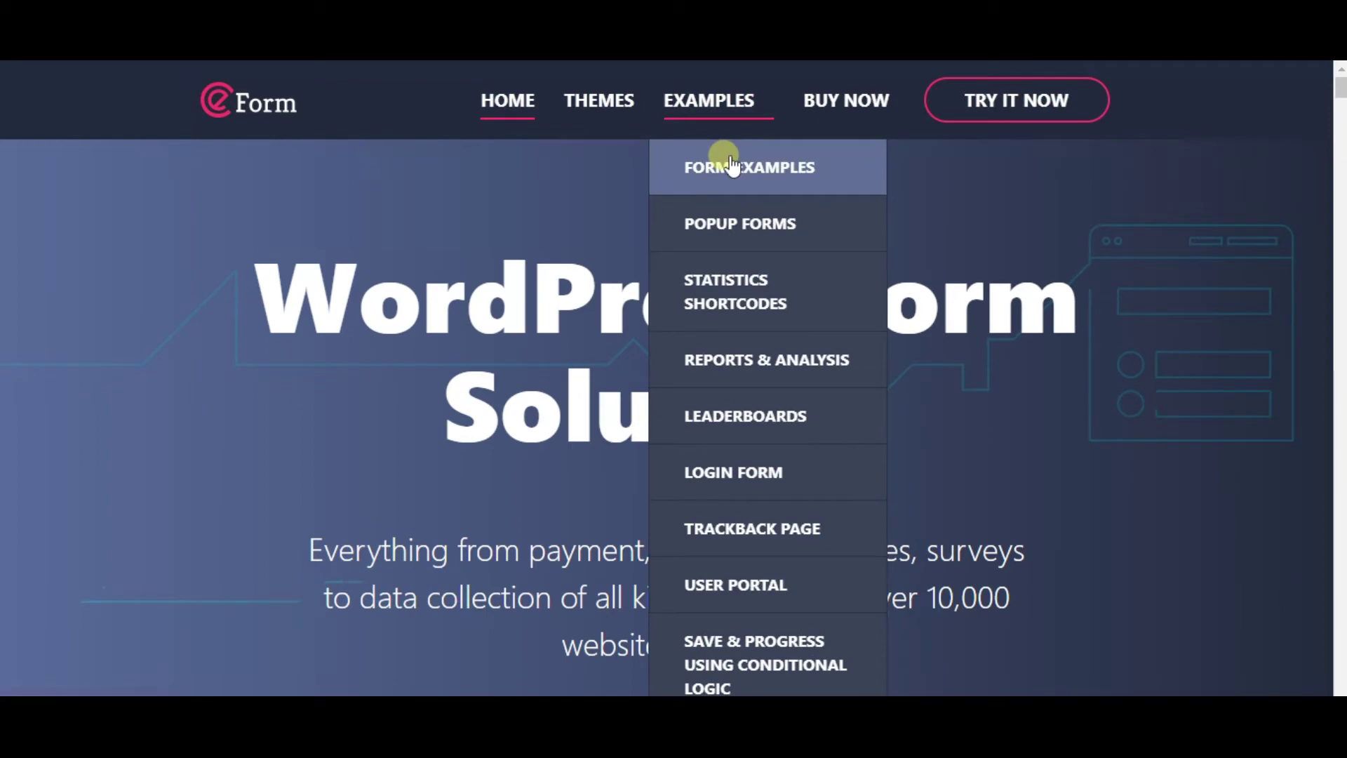
left_click(732, 166)
scroll(593, 511, "down", 5)
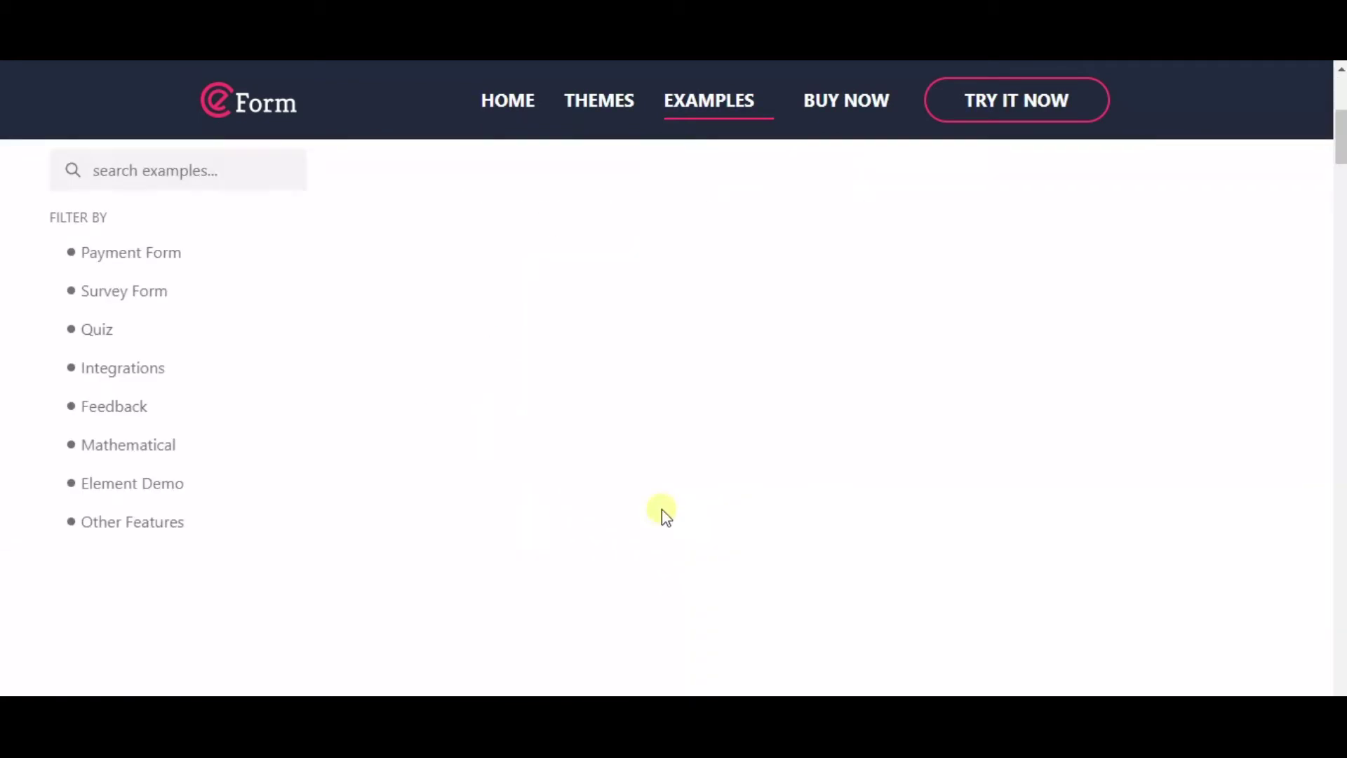
scroll(692, 517, "down", 1)
left_click(414, 395)
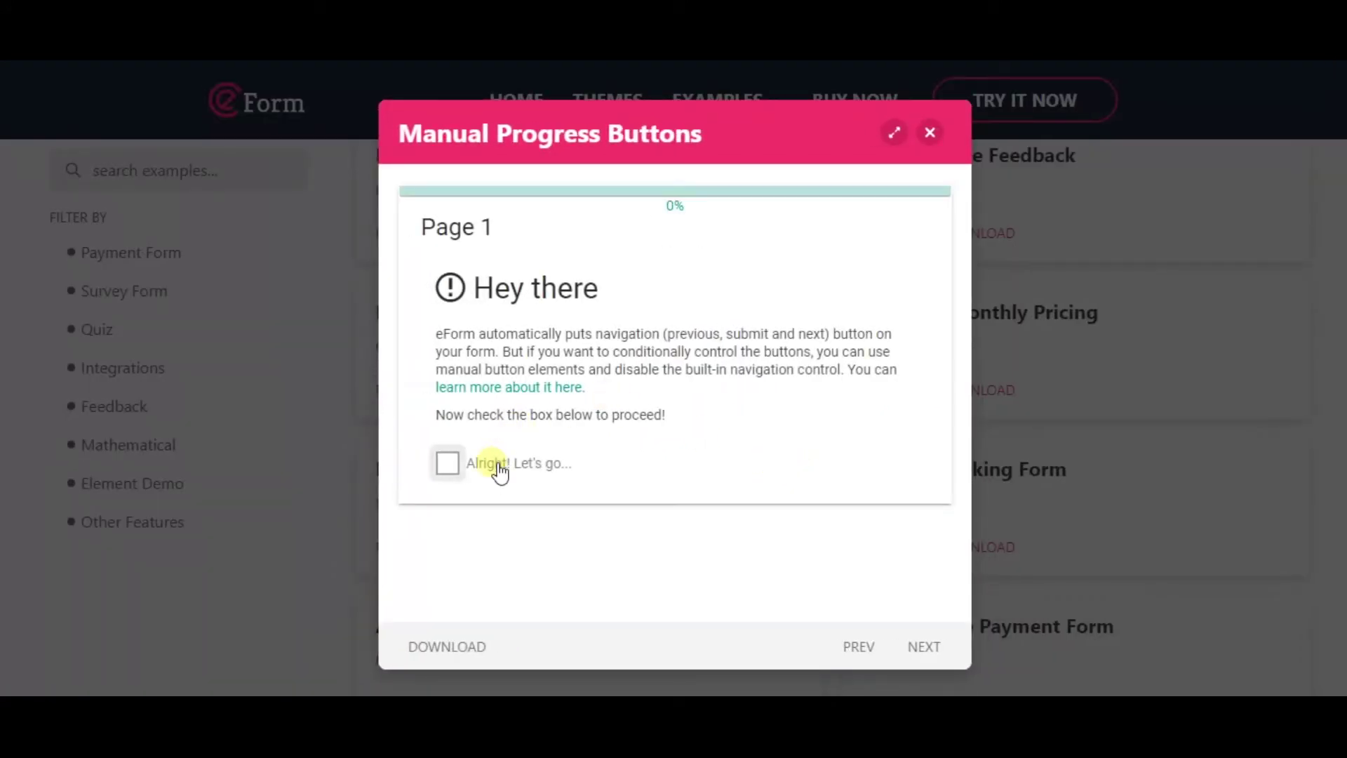
Work through the Manual Progress Buttons demo to page 3, choosing Option 2
left_click(496, 464)
left_click(668, 522)
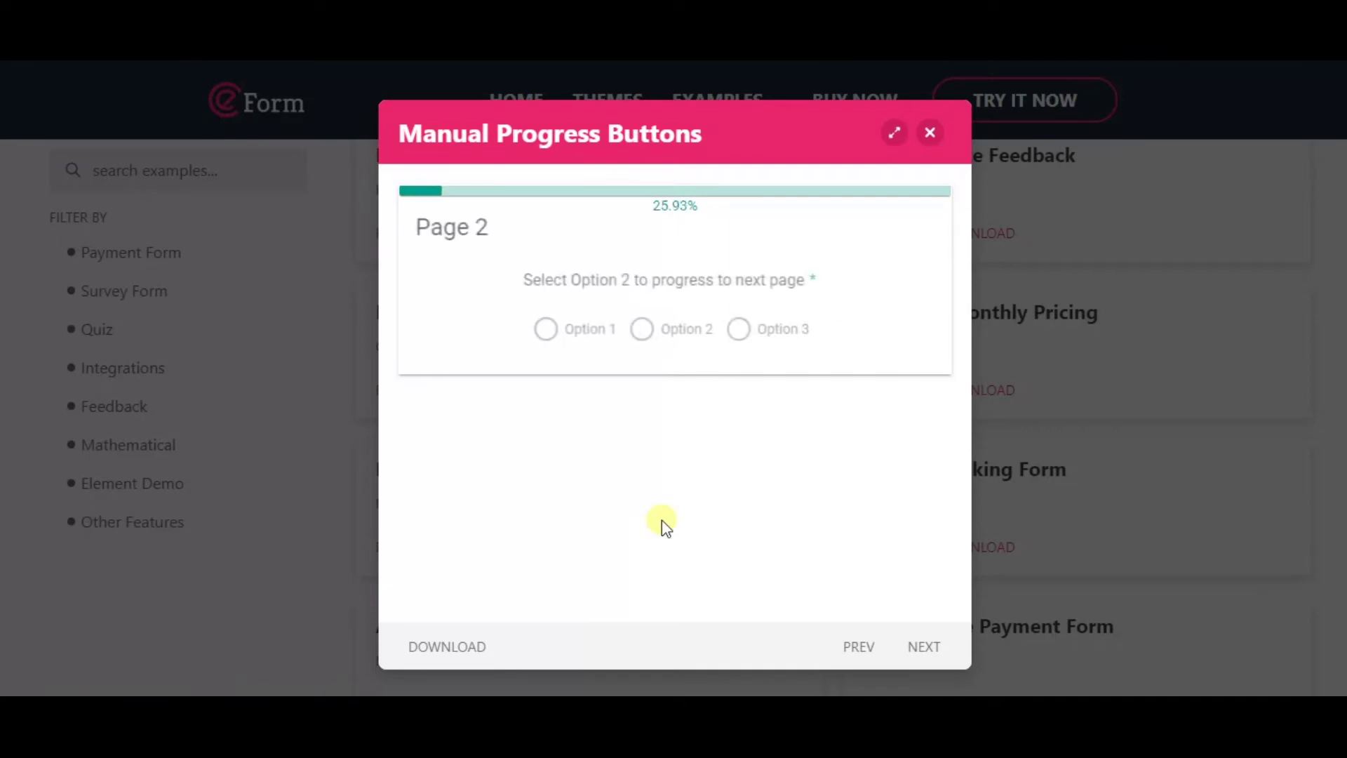
left_click(647, 330)
left_click(763, 420)
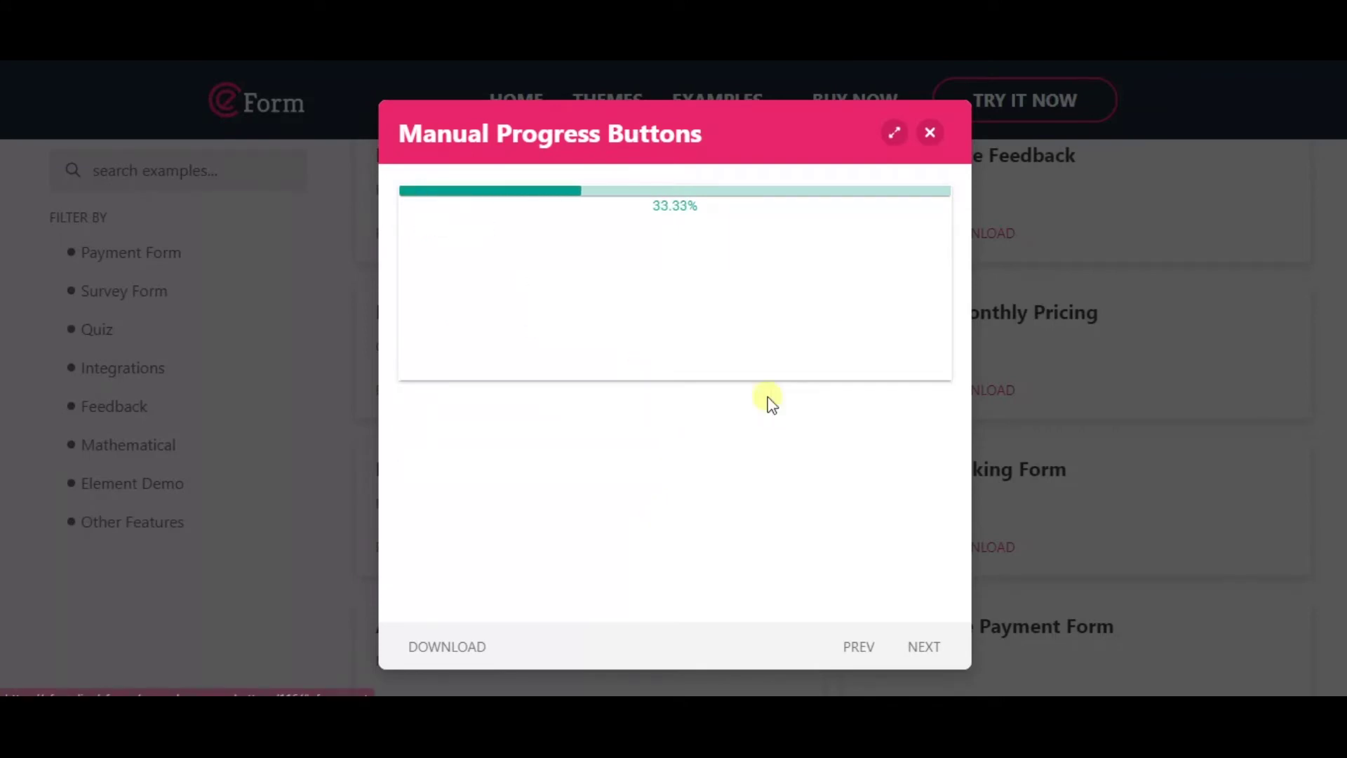
left_click(754, 329)
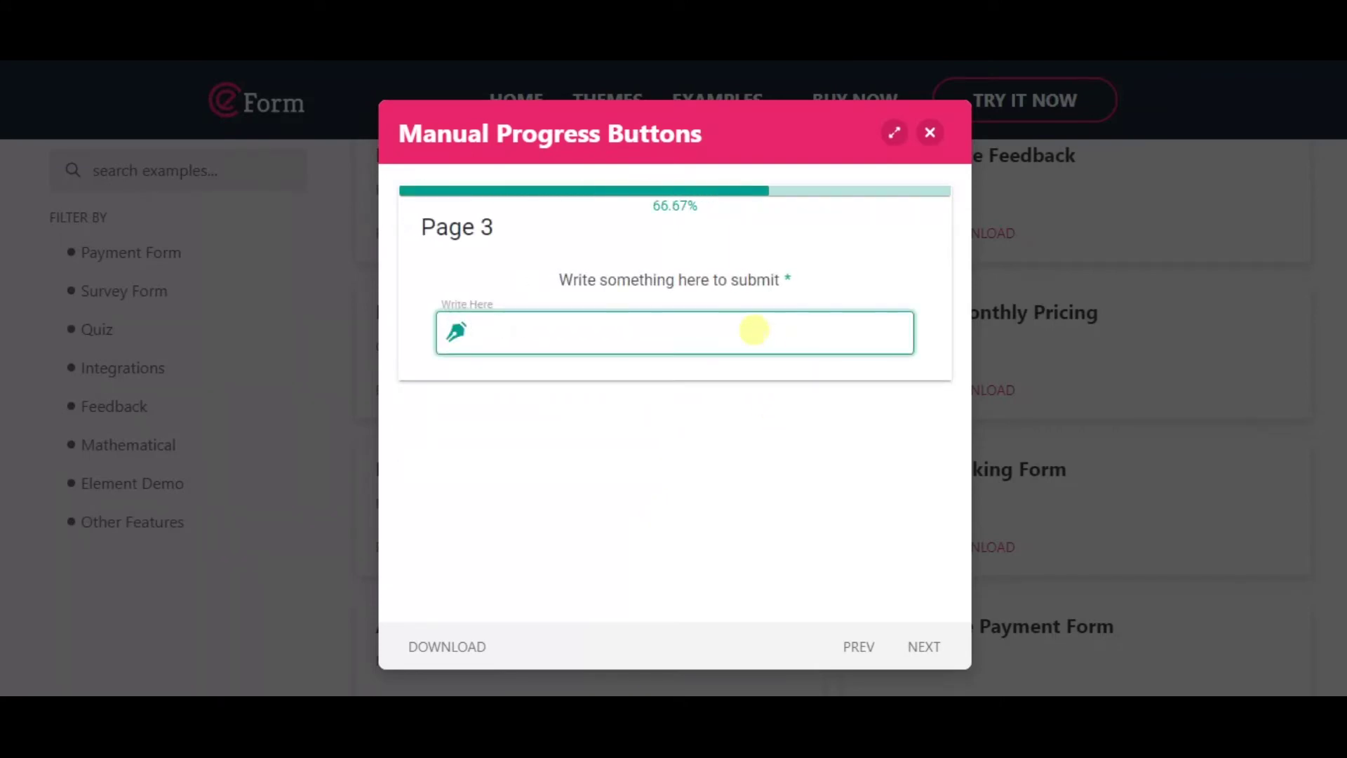
Browse the Yearly vs Monthly Pricing example to its payment section, then close it
left_click(916, 640)
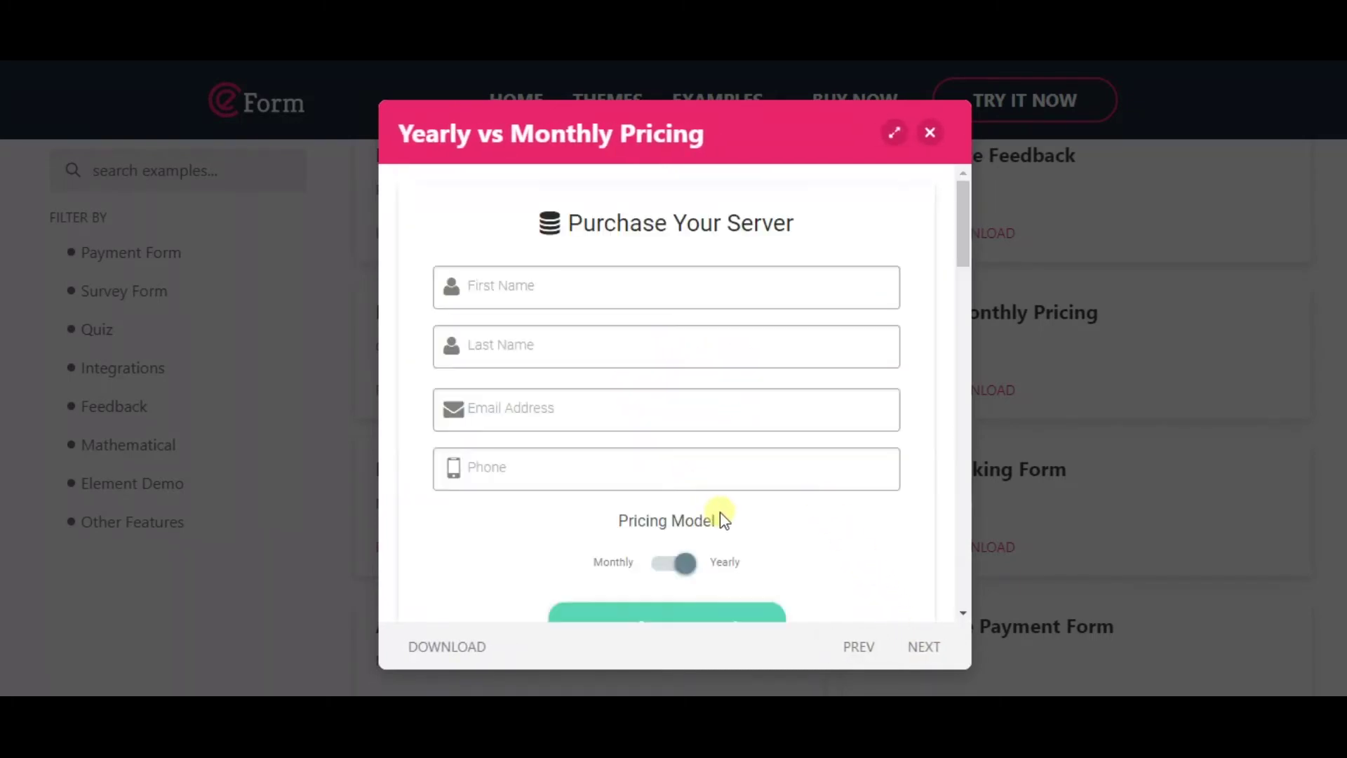
scroll(784, 440, "down", 10)
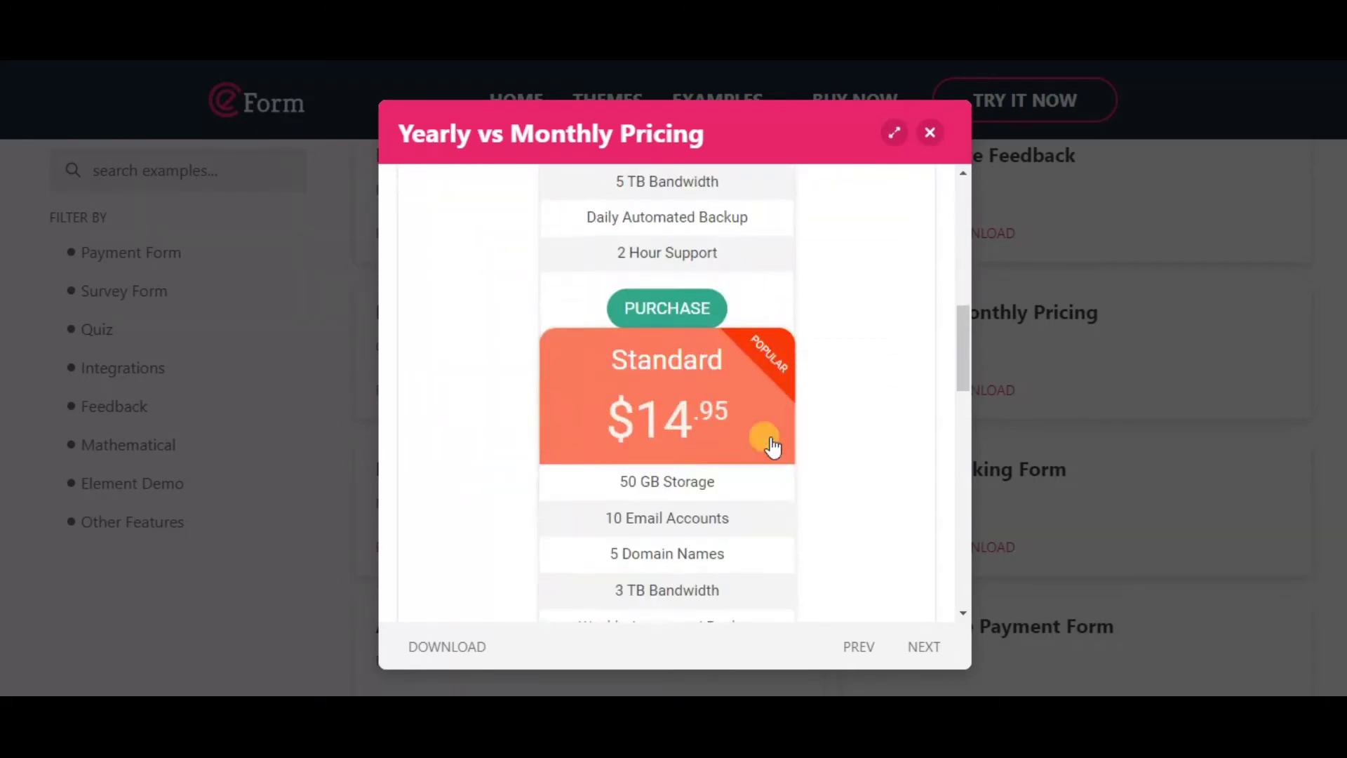
scroll(748, 463, "down", 10)
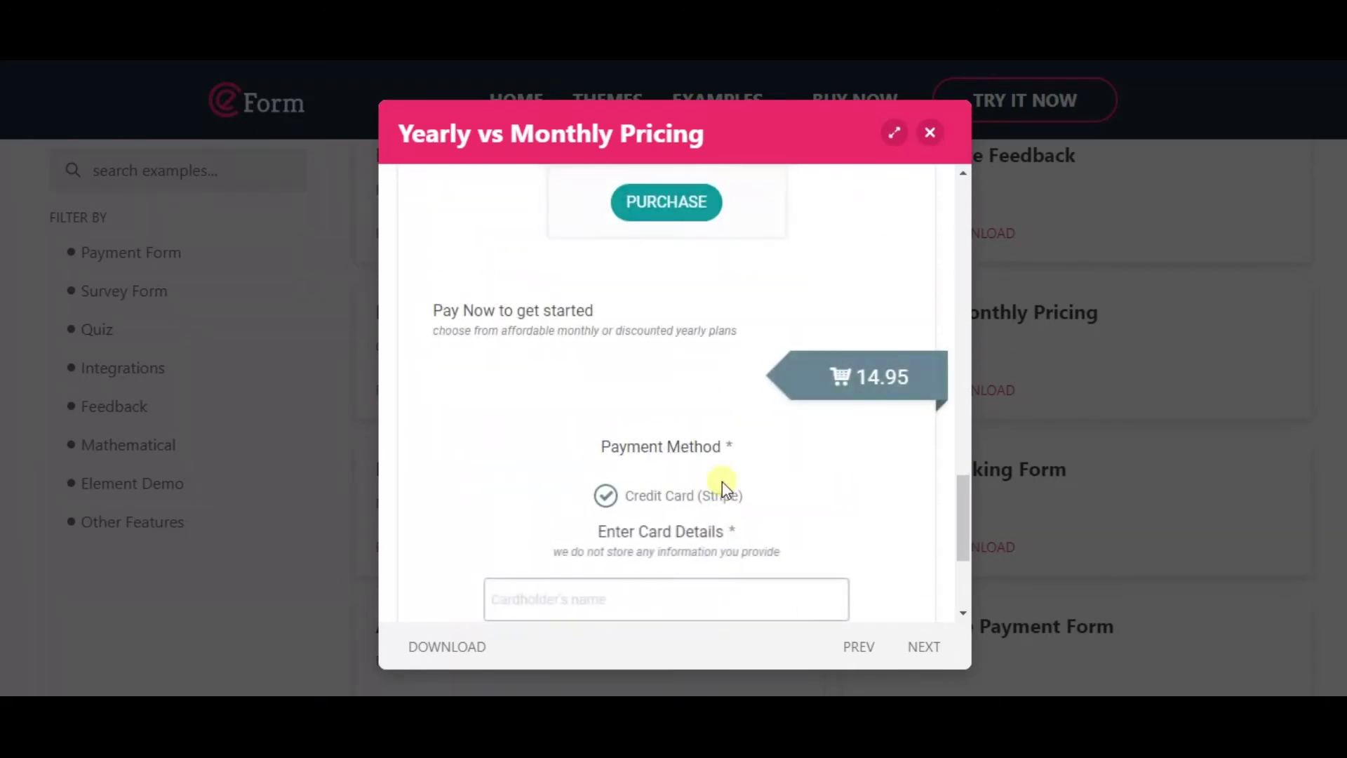
scroll(722, 481, "down", 3)
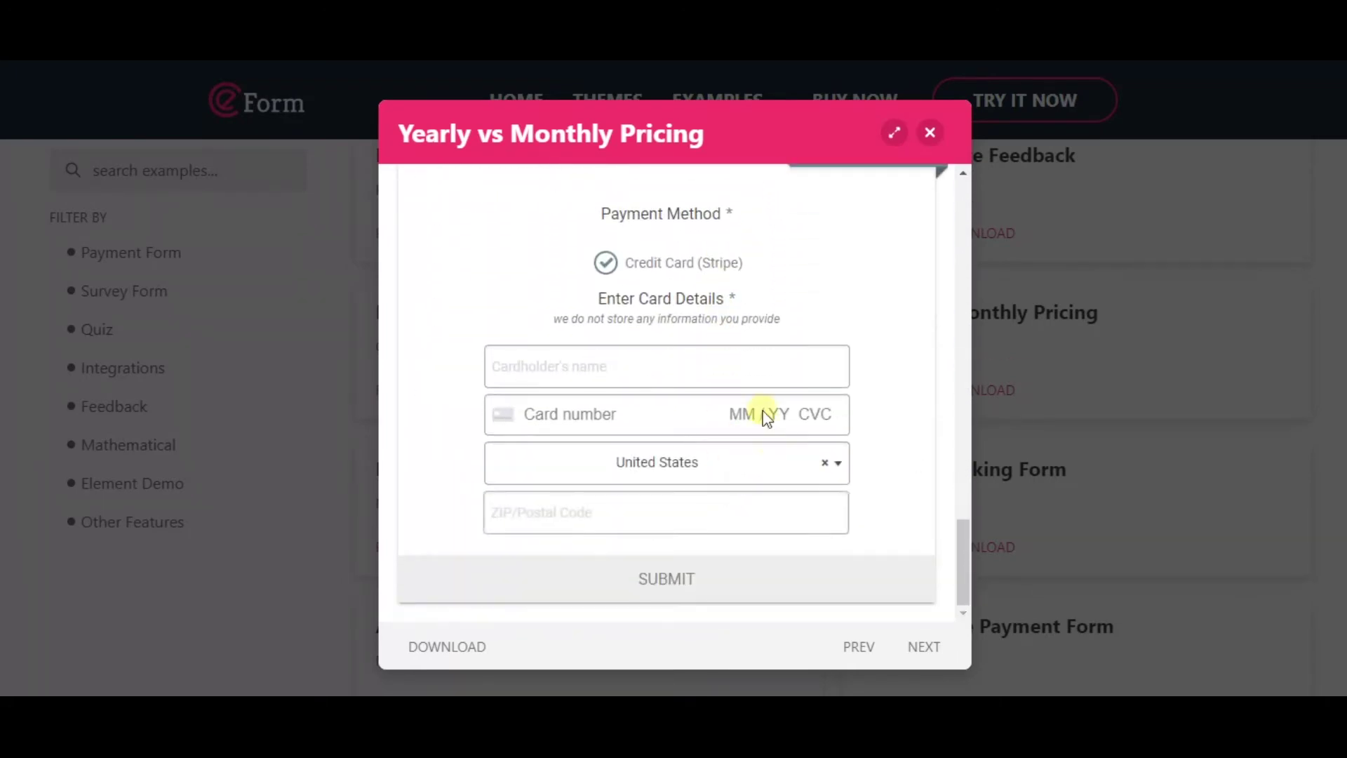
left_click(930, 132)
scroll(946, 397, "down", 10)
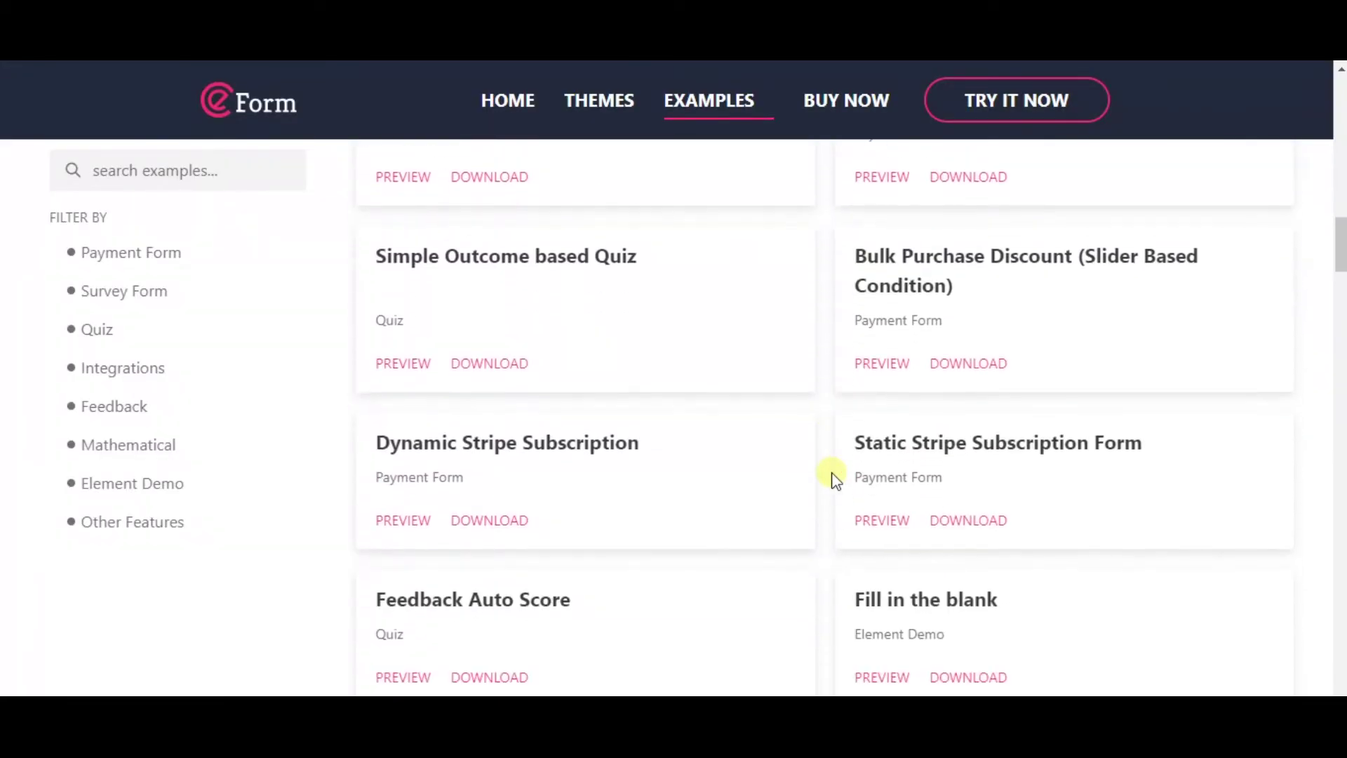
scroll(834, 480, "down", 8)
scroll(833, 480, "up", 7)
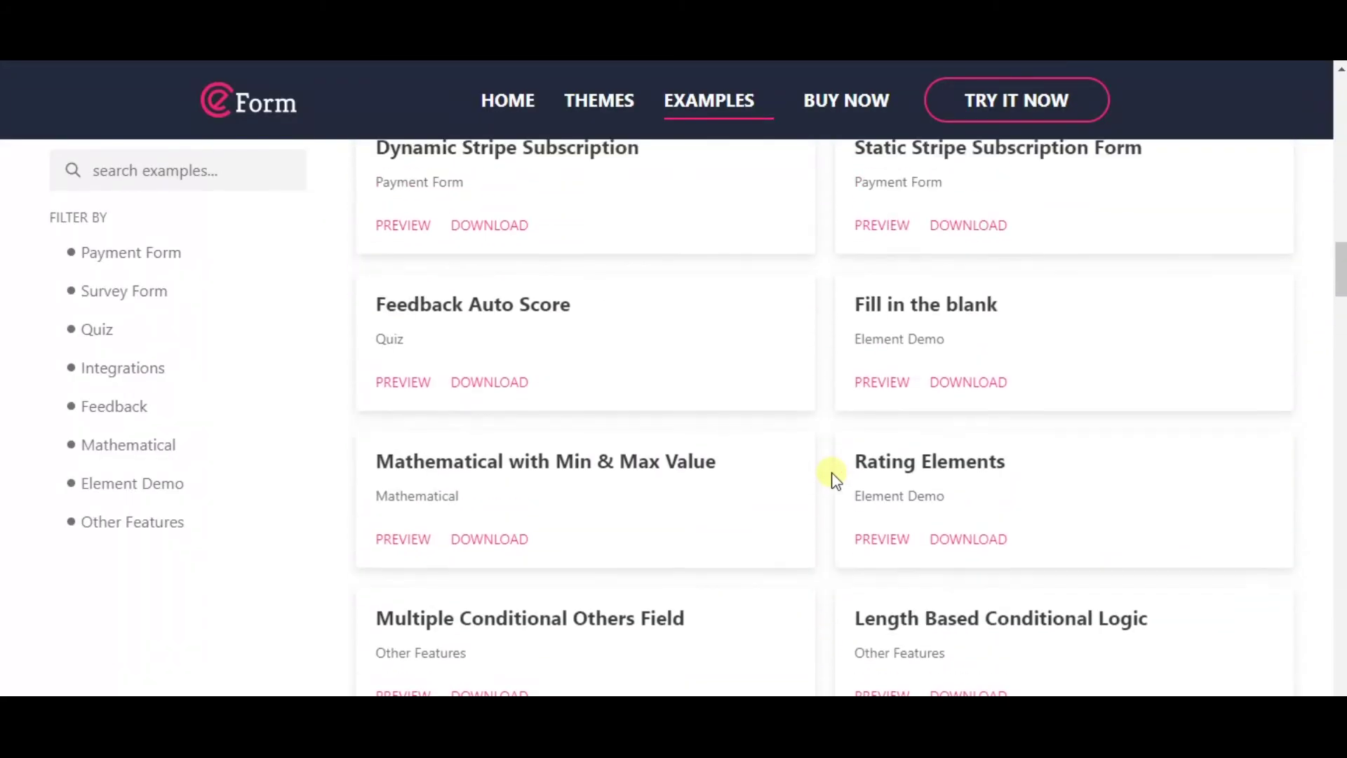
scroll(834, 480, "up", 15)
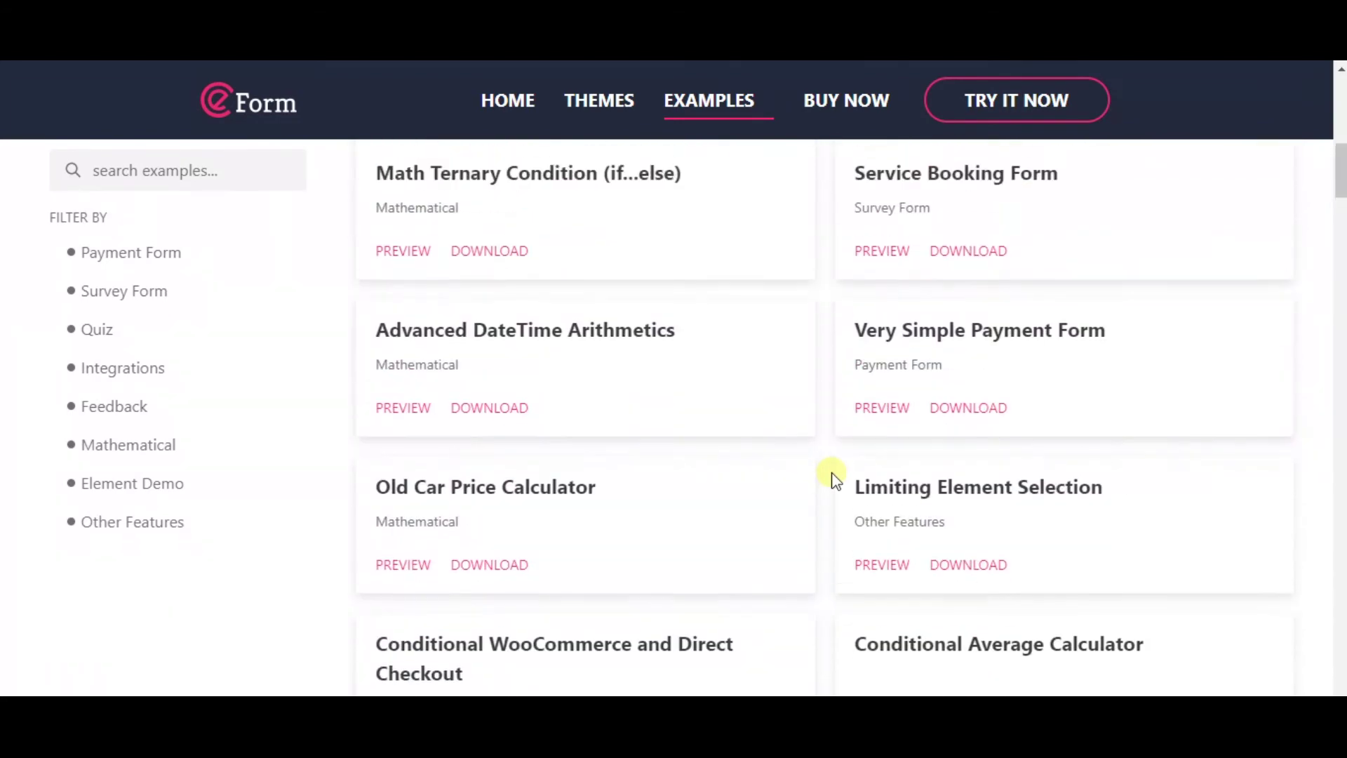
scroll(834, 480, "up", 4)
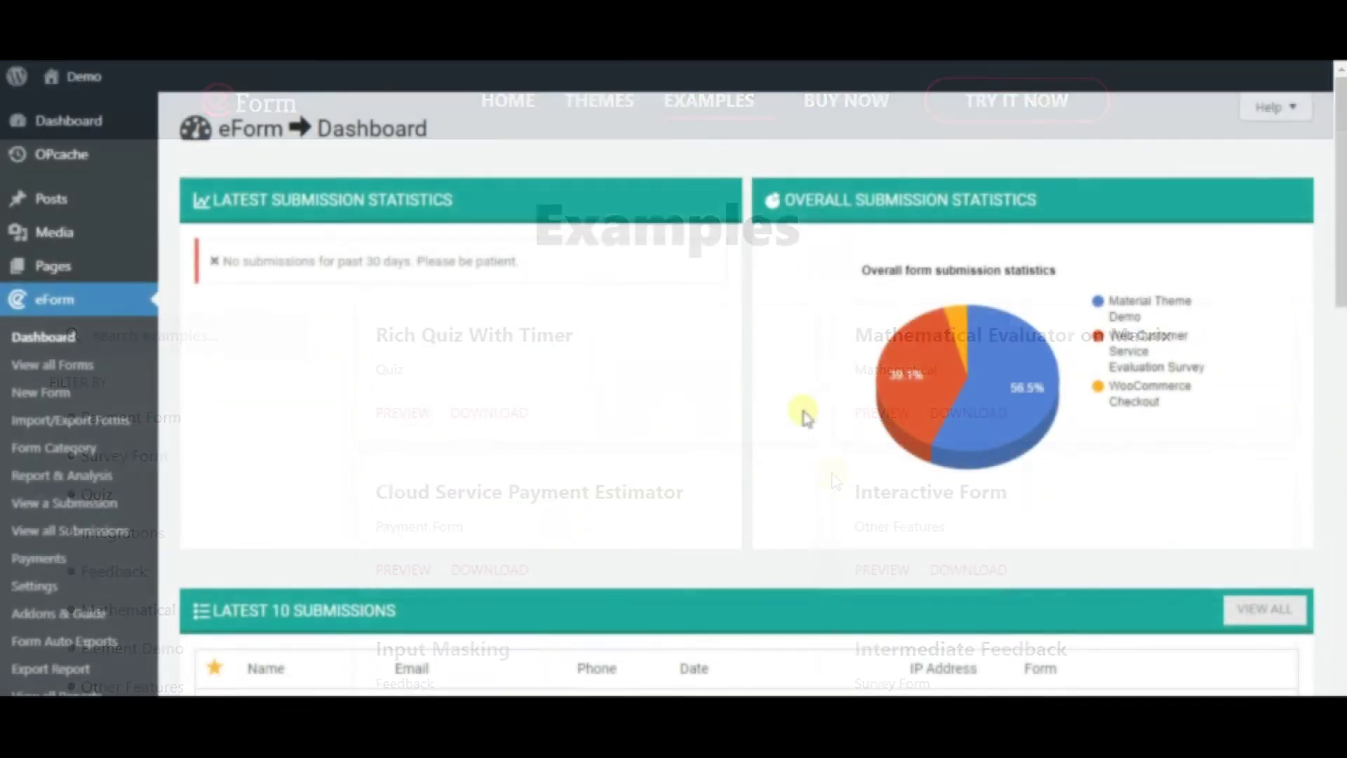
Look over the eForm admin dashboard and its list of all forms
scroll(805, 414, "down", 5)
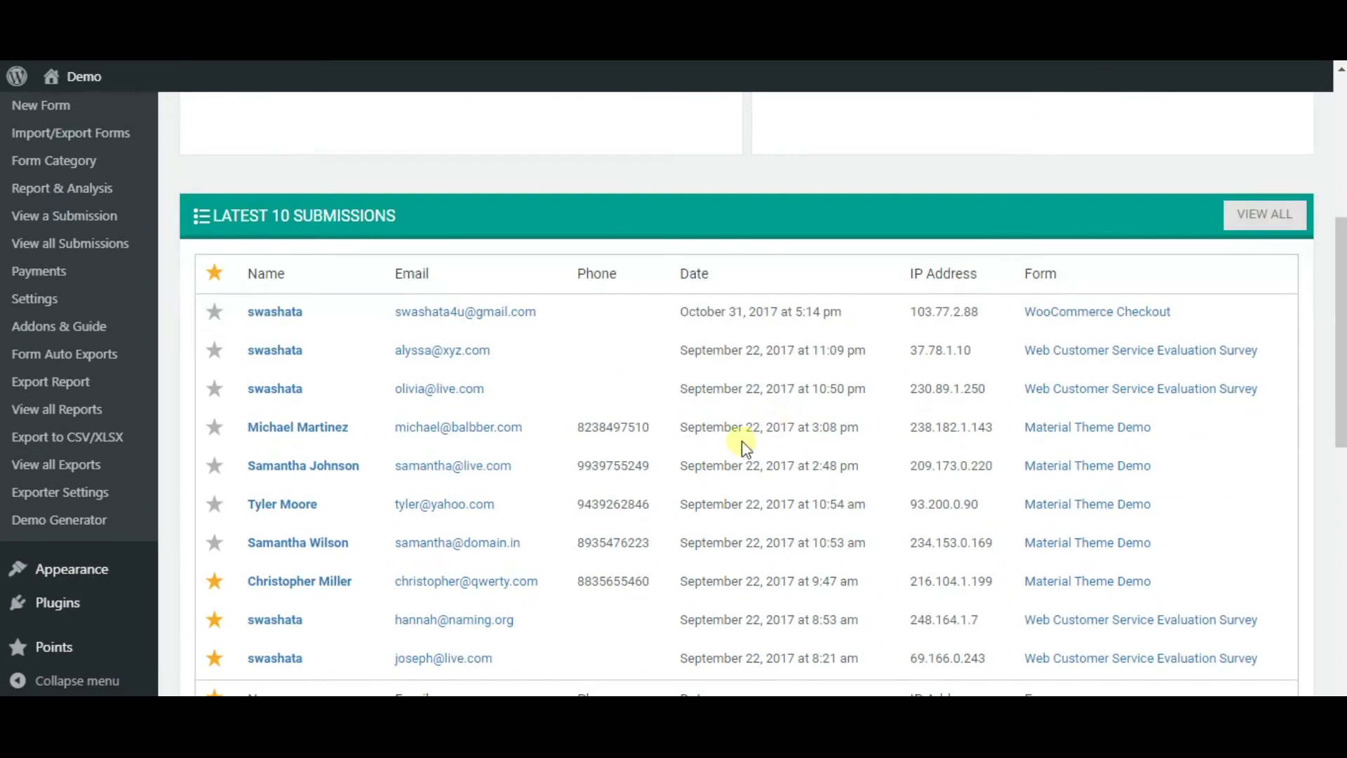
scroll(743, 440, "down", 9)
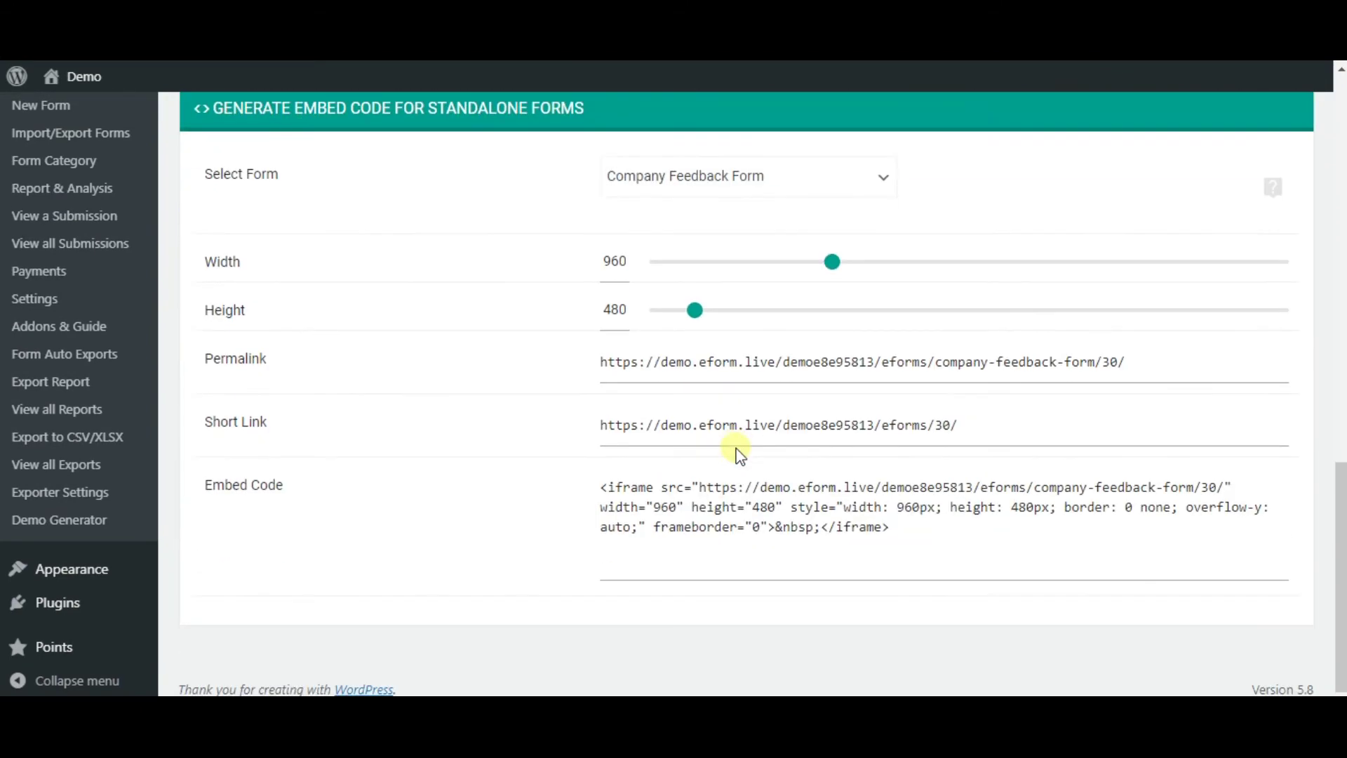
scroll(758, 474, "up", 10)
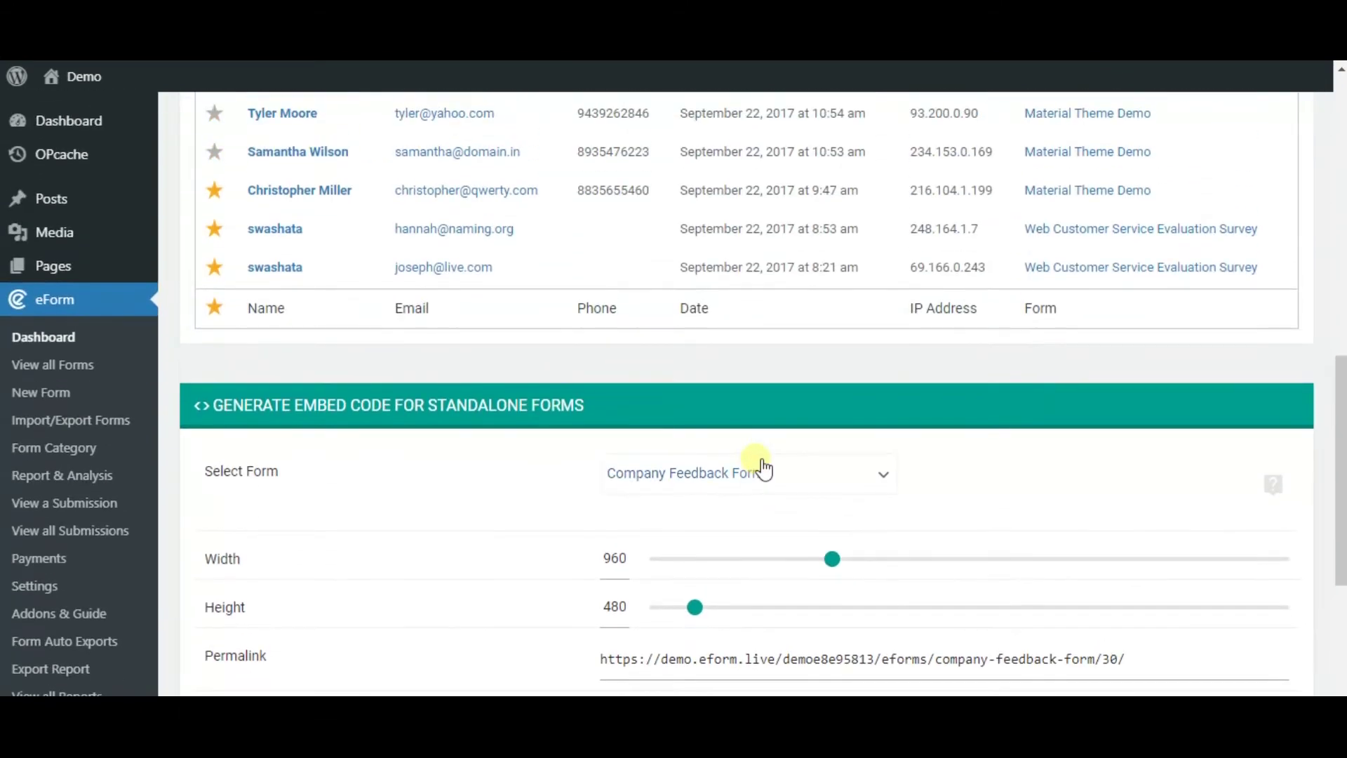
scroll(756, 462, "up", 3)
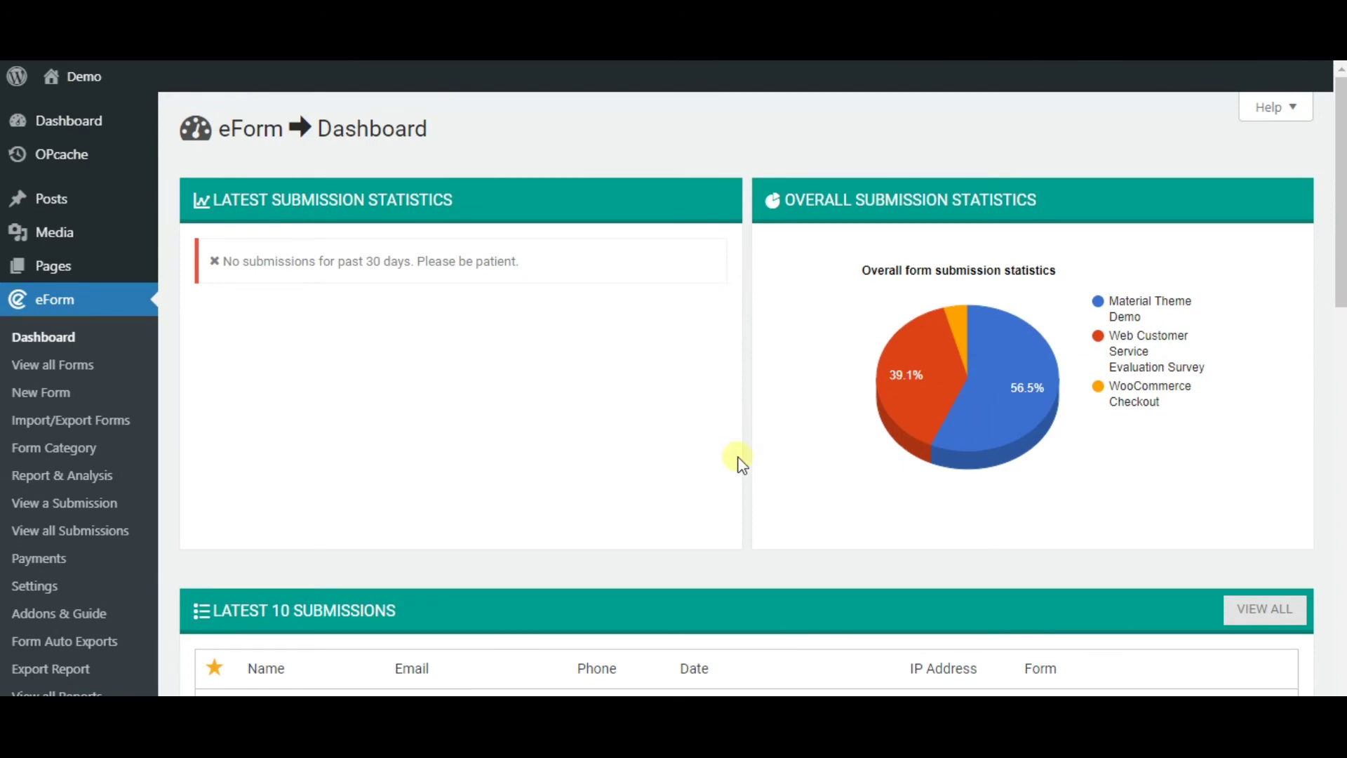
left_click(75, 365)
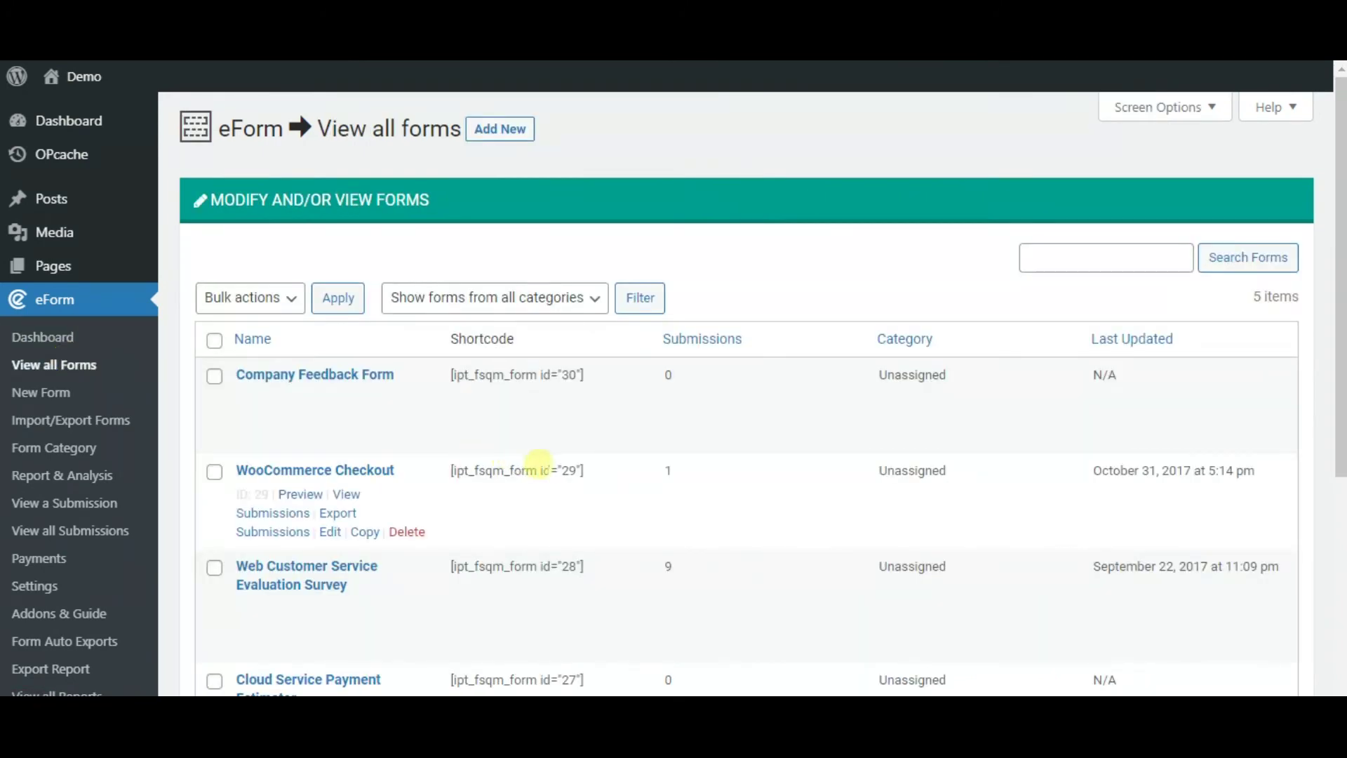
scroll(667, 494, "down", 5)
scroll(667, 495, "up", 5)
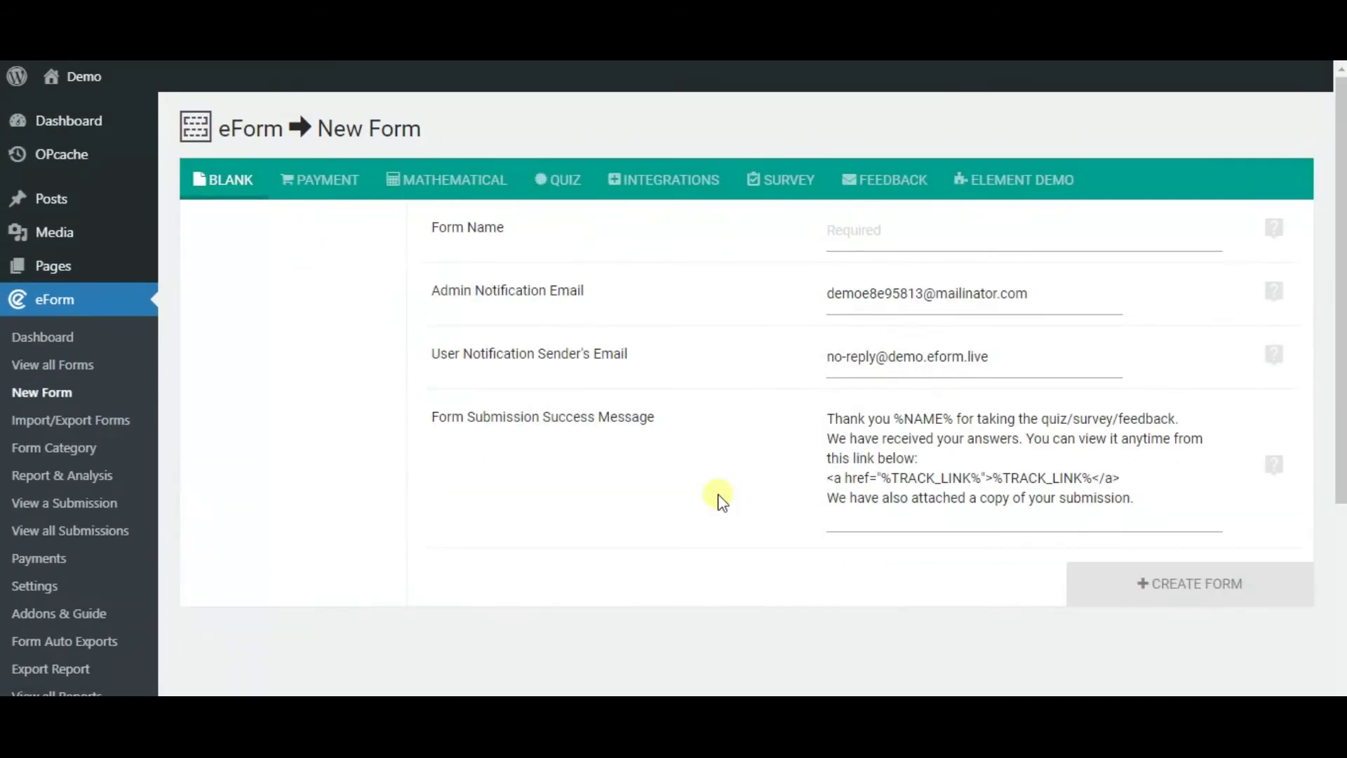
scroll(738, 495, "down", 4)
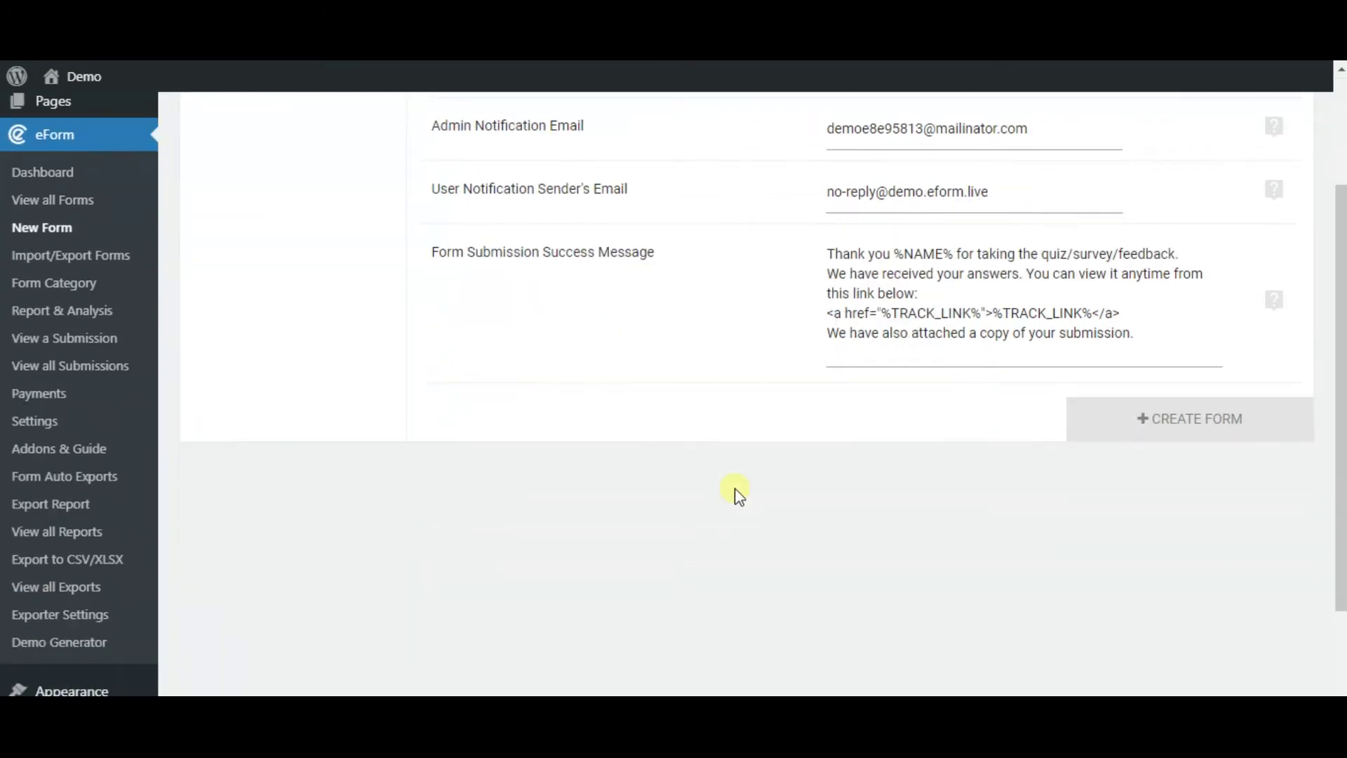
scroll(738, 495, "up", 4)
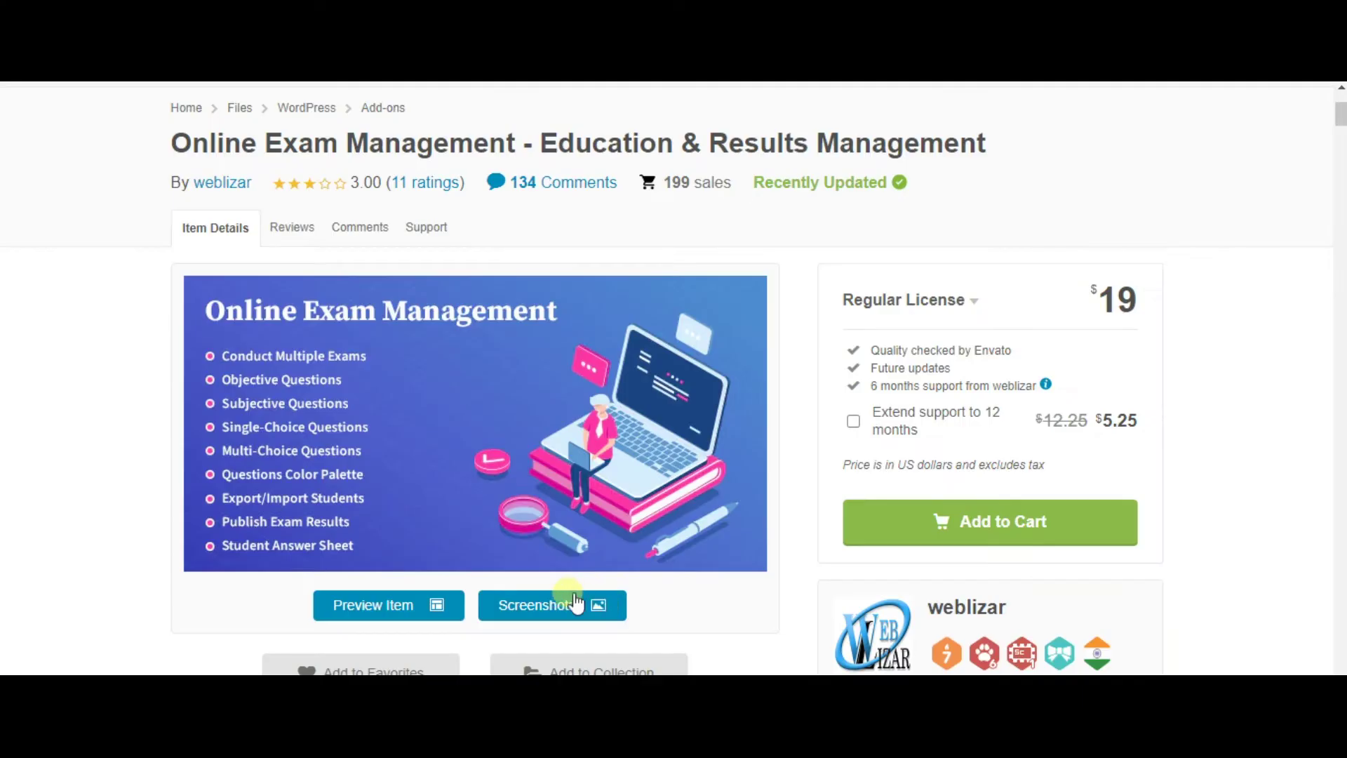
Step through the Online Exam Management screenshots to the Registration page screenshot
left_click(570, 598)
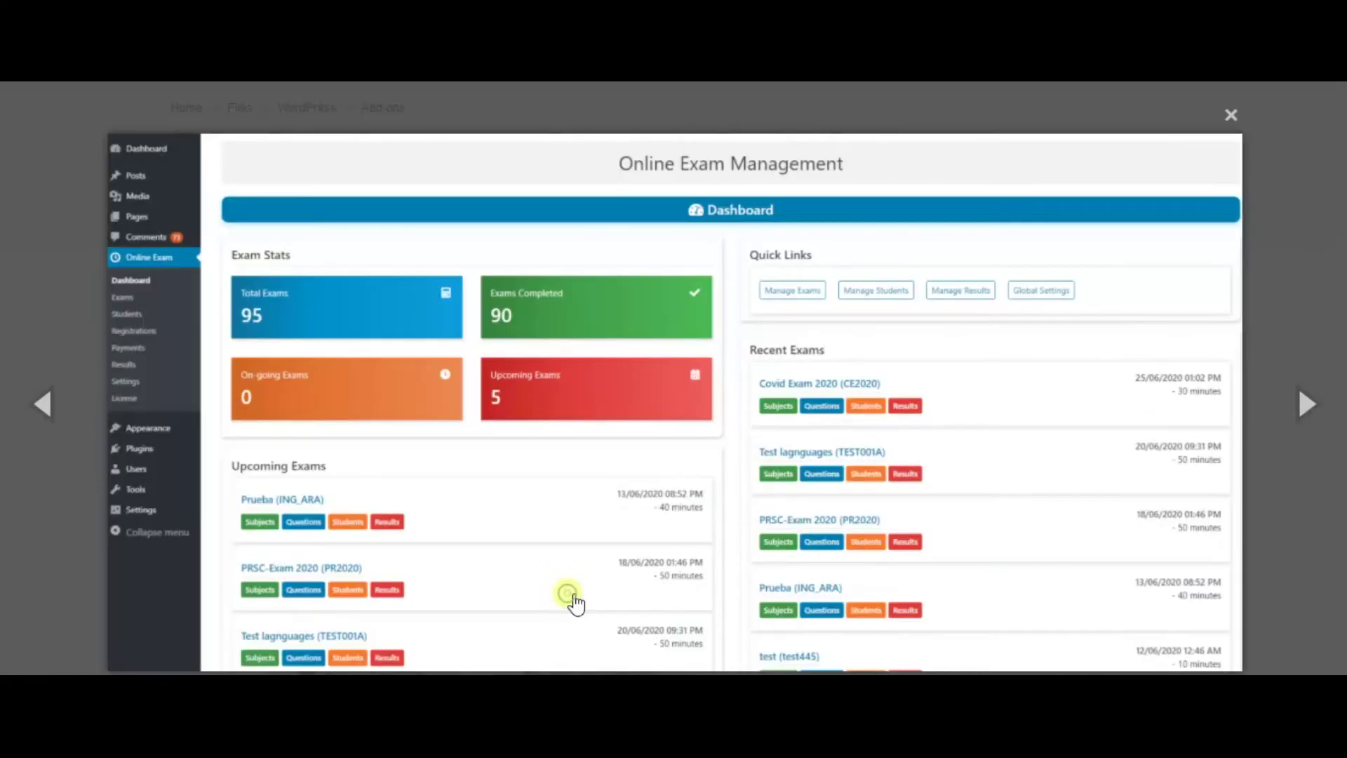
left_click(1325, 419)
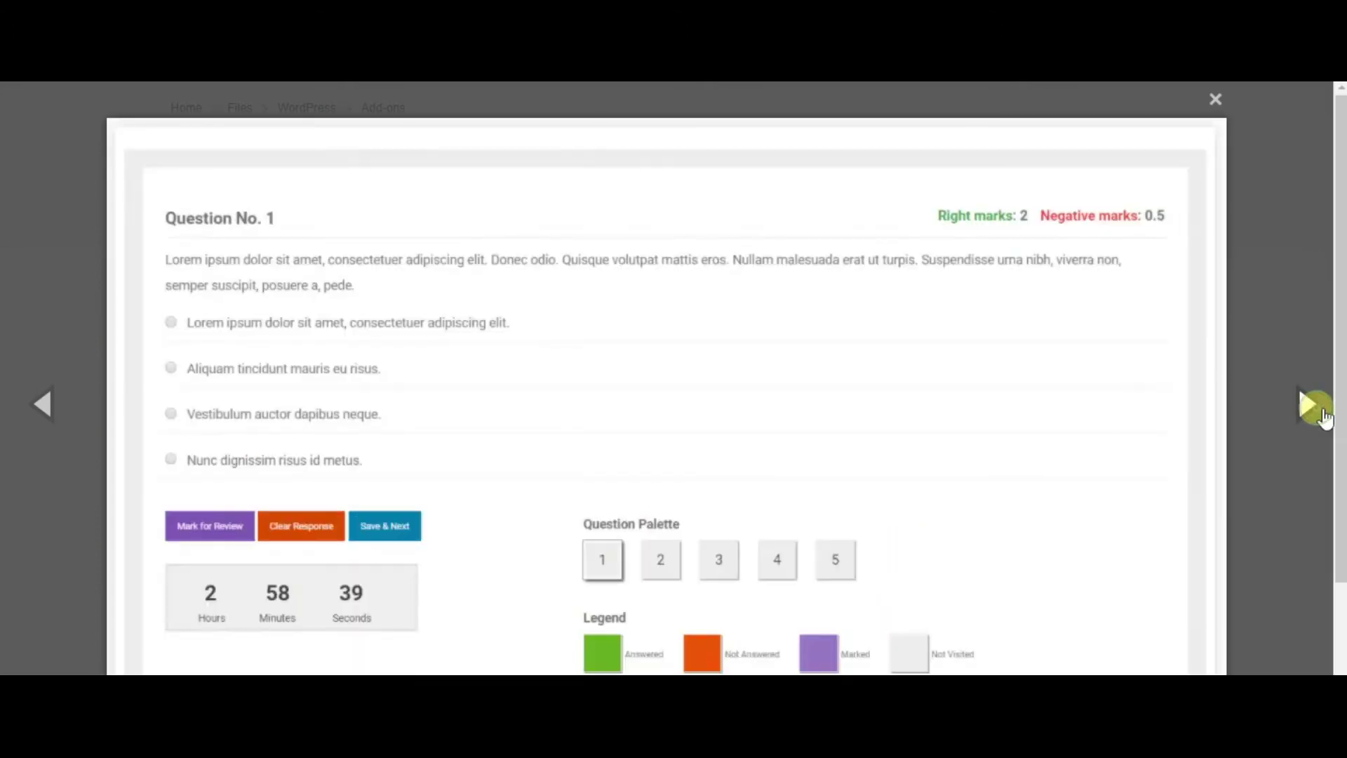
scroll(620, 448, "down", 3)
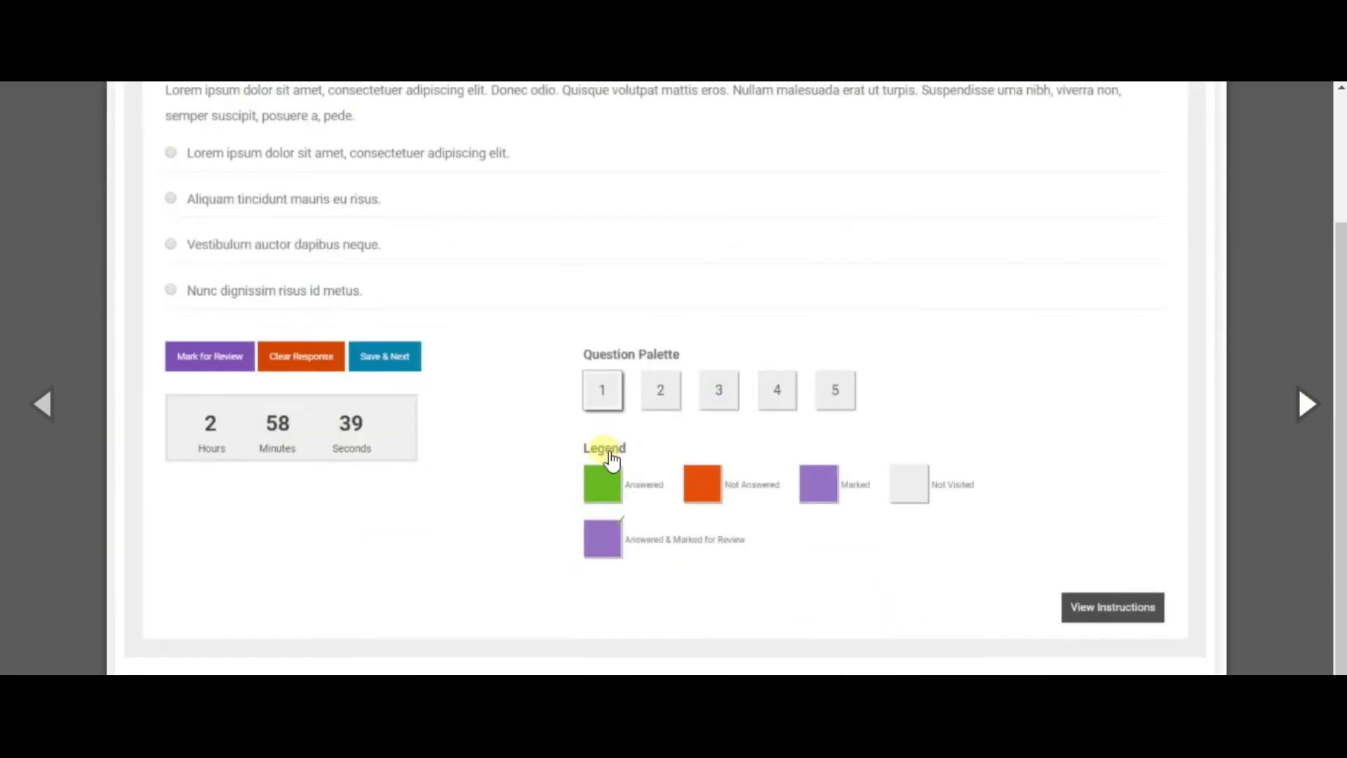
scroll(611, 457, "up", 3)
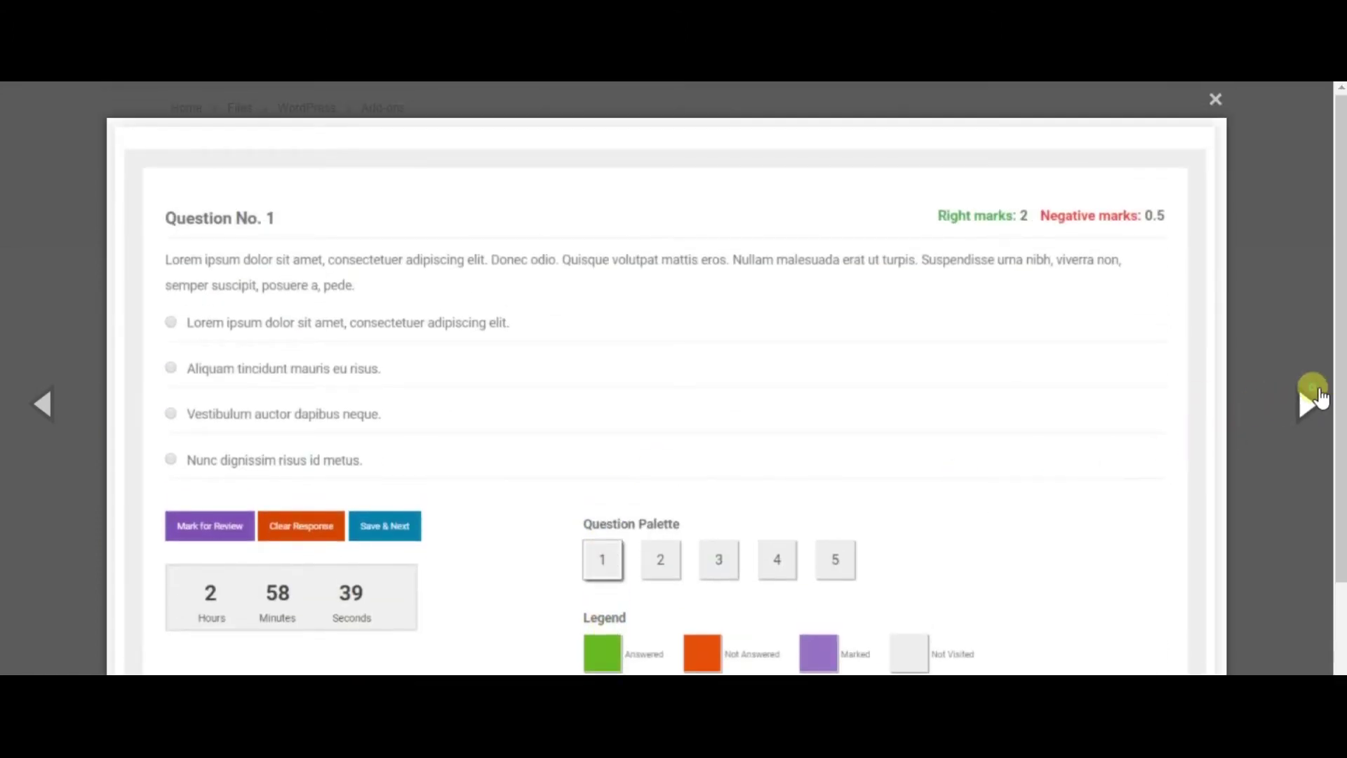
left_click(1302, 403)
scroll(496, 456, "down", 1)
scroll(489, 480, "up", 1)
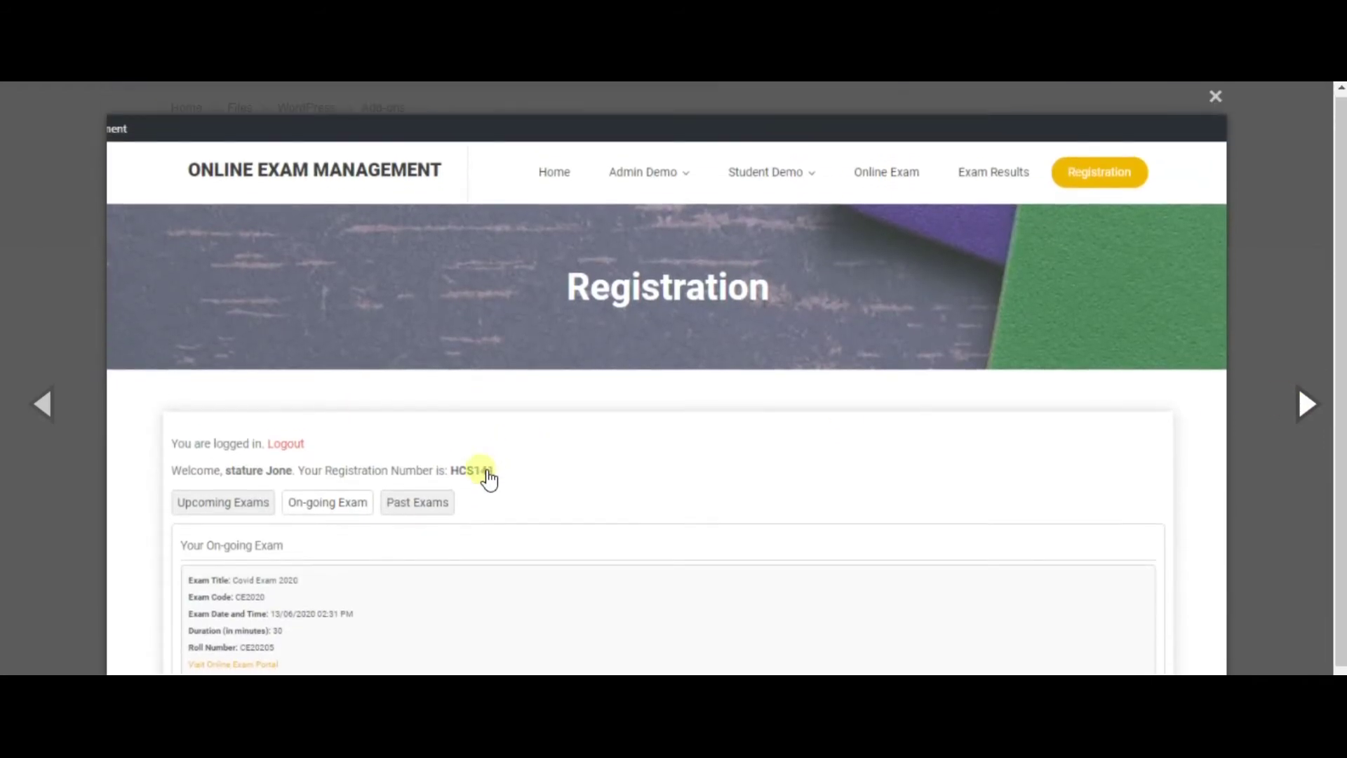
right_click(1224, 131)
Close the gallery and read the description's Stripe and Razor-pay gateways, question types and dashboard features
left_click(1216, 101)
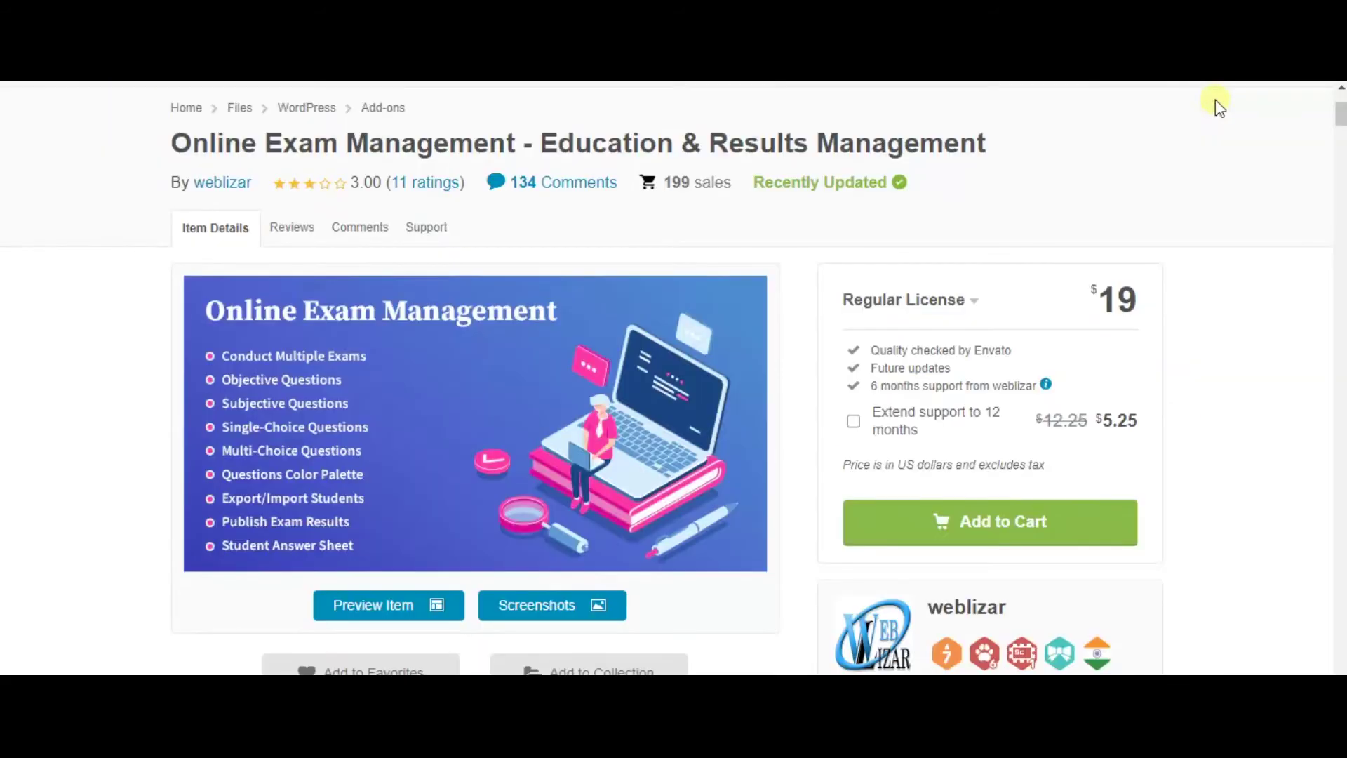
right_click(671, 436)
scroll(391, 562, "down", 4)
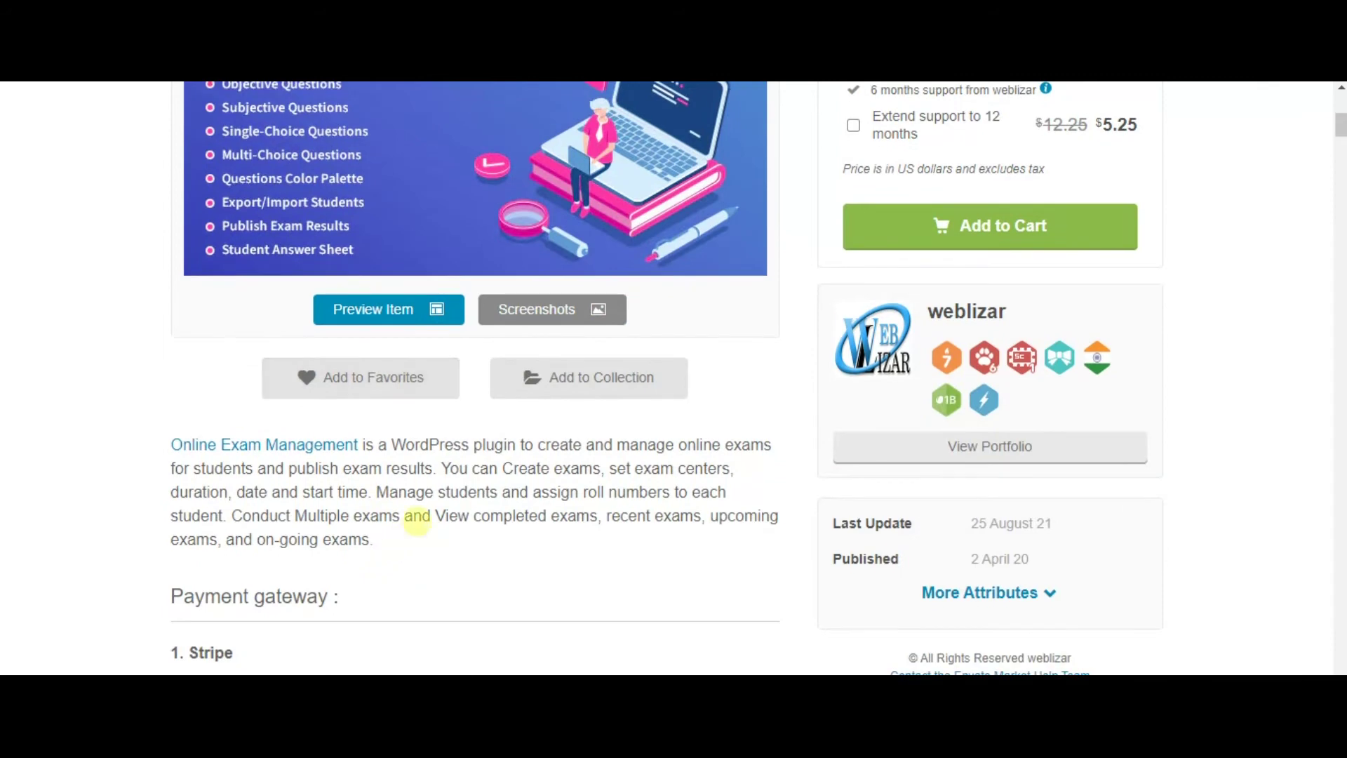
scroll(455, 559, "down", 9)
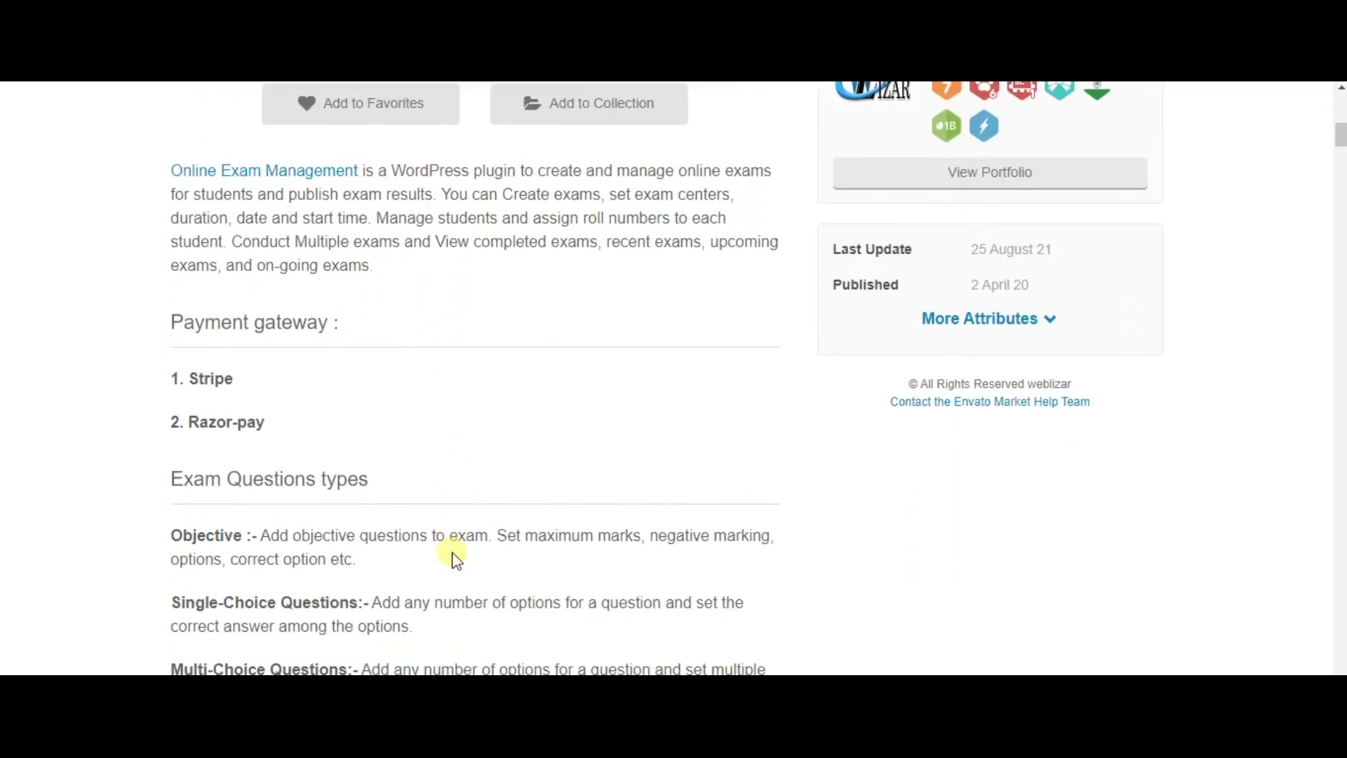
scroll(455, 560, "down", 8)
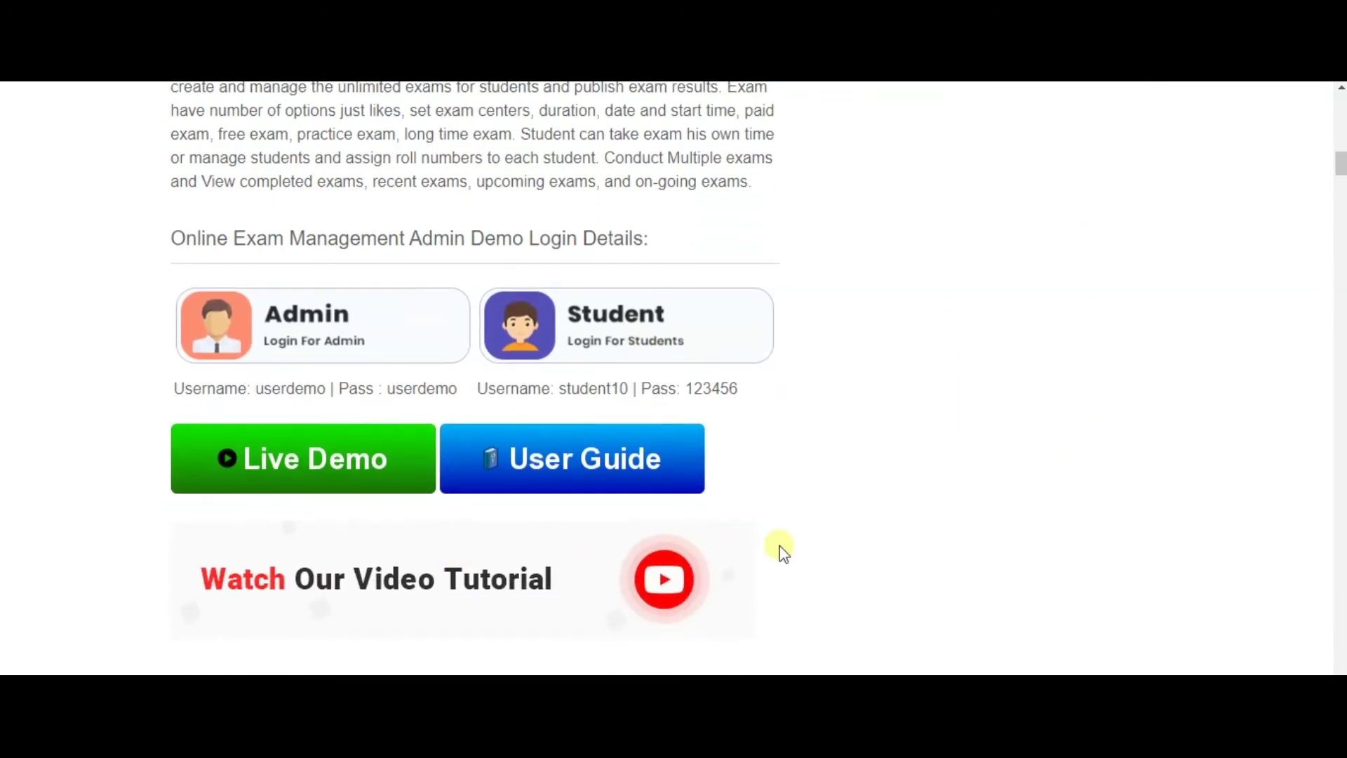
scroll(841, 553, "down", 12)
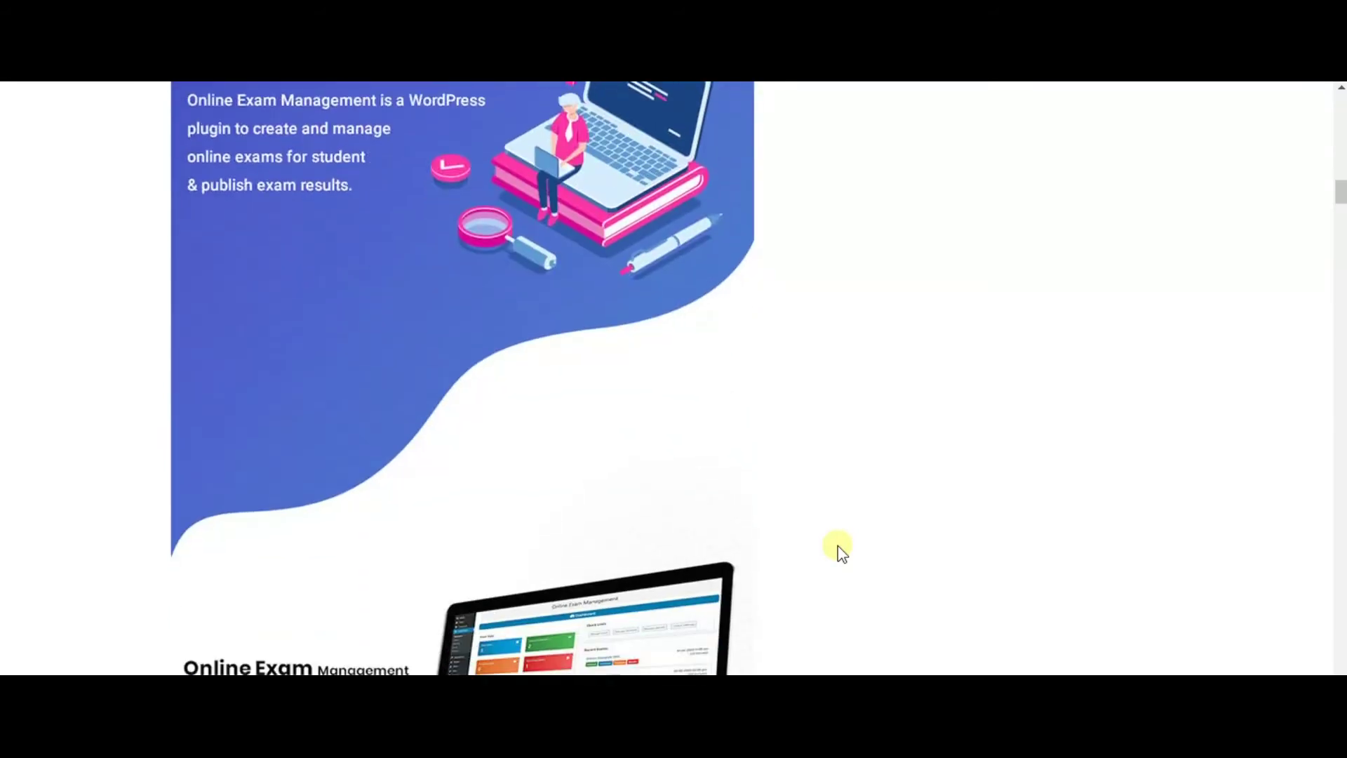
scroll(841, 553, "down", 12)
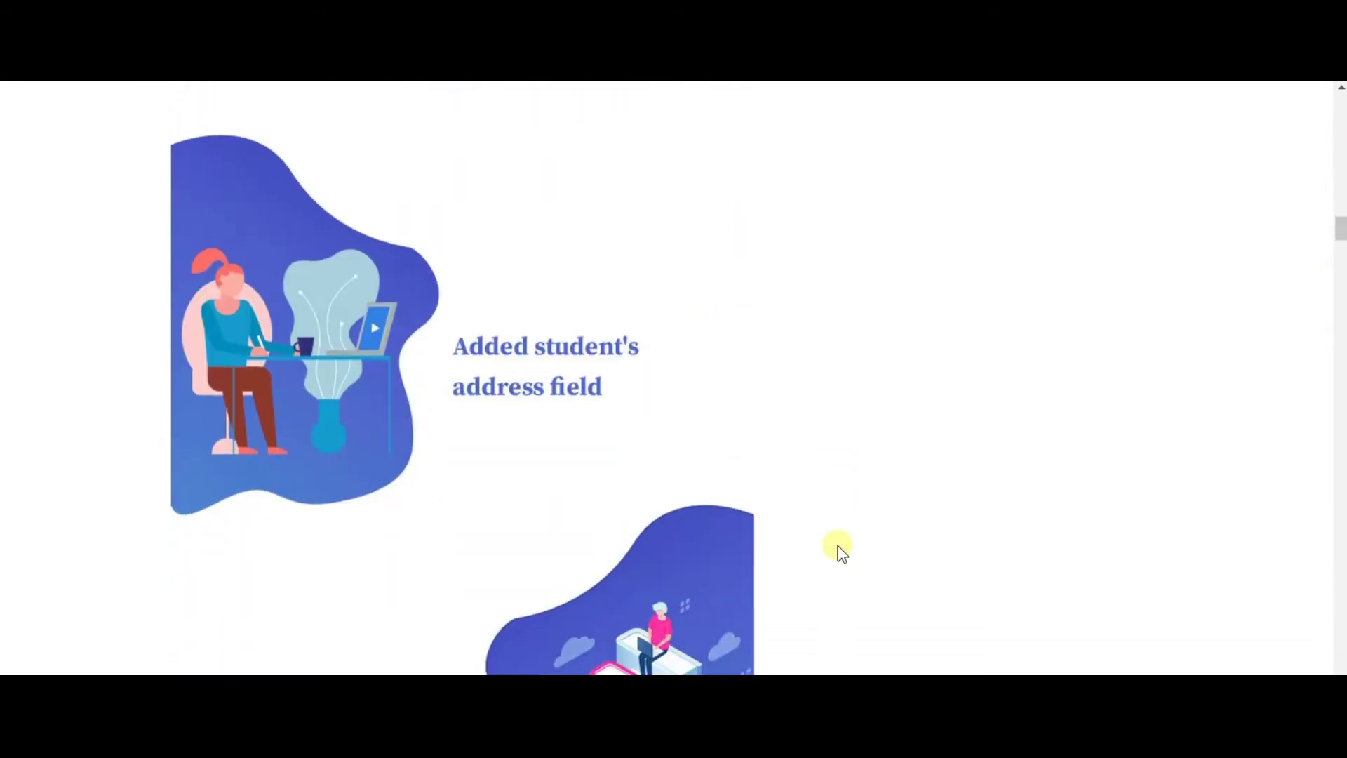
scroll(841, 553, "down", 12)
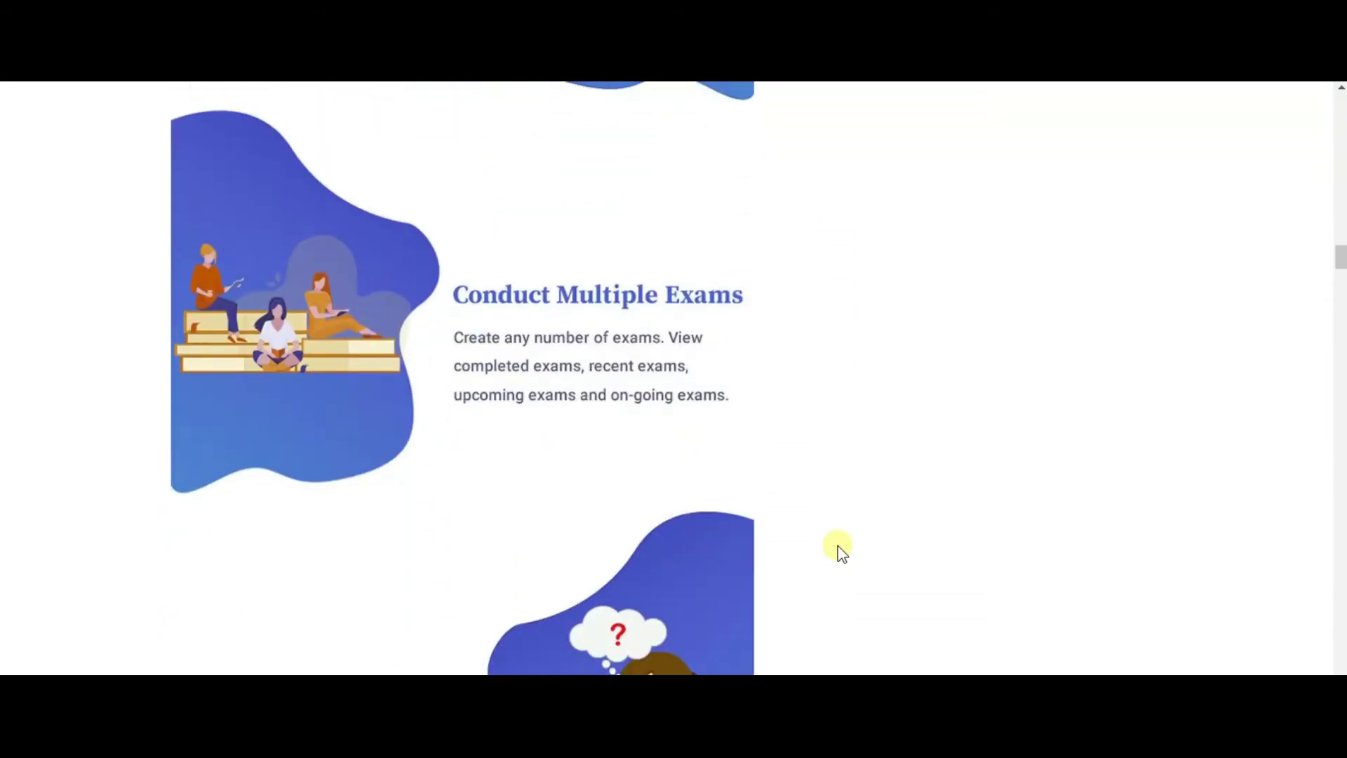
scroll(842, 553, "down", 1)
scroll(840, 547, "up", 6)
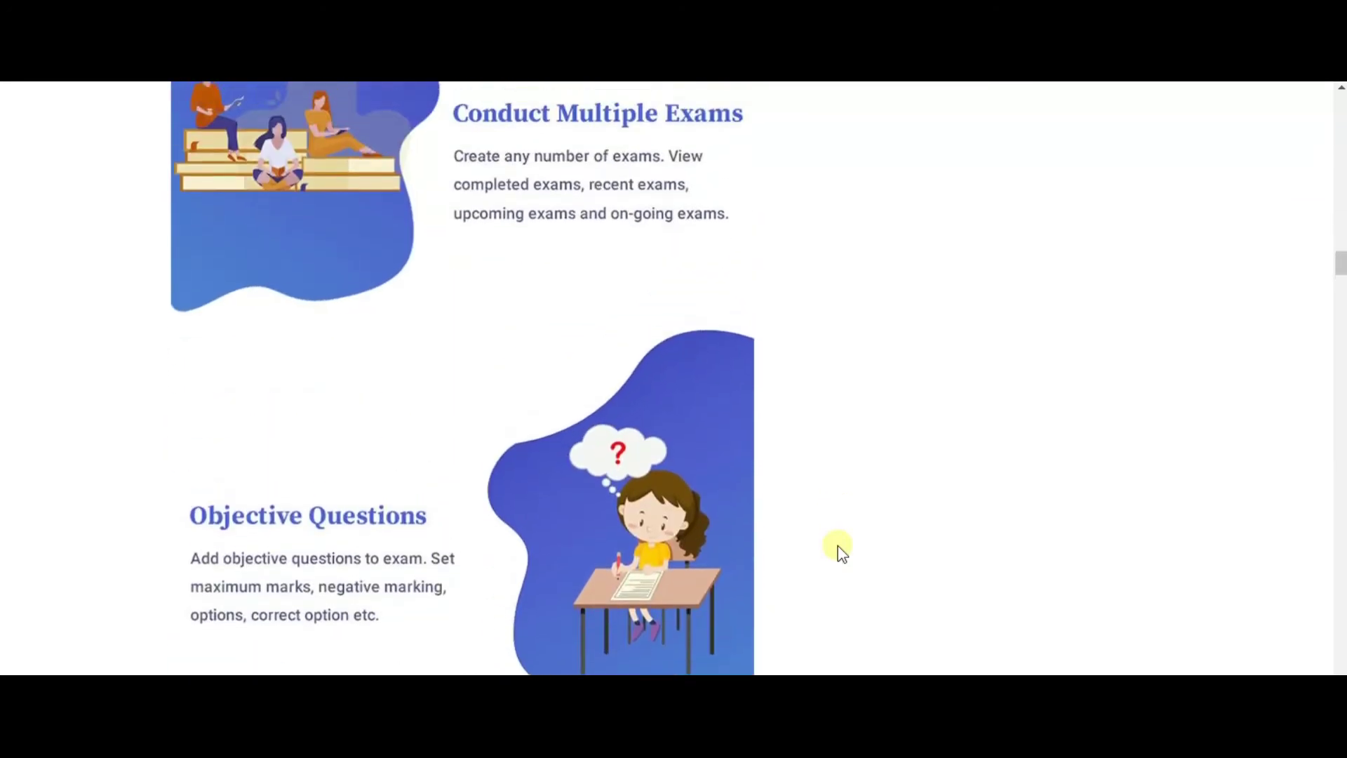
scroll(776, 526, "up", 12)
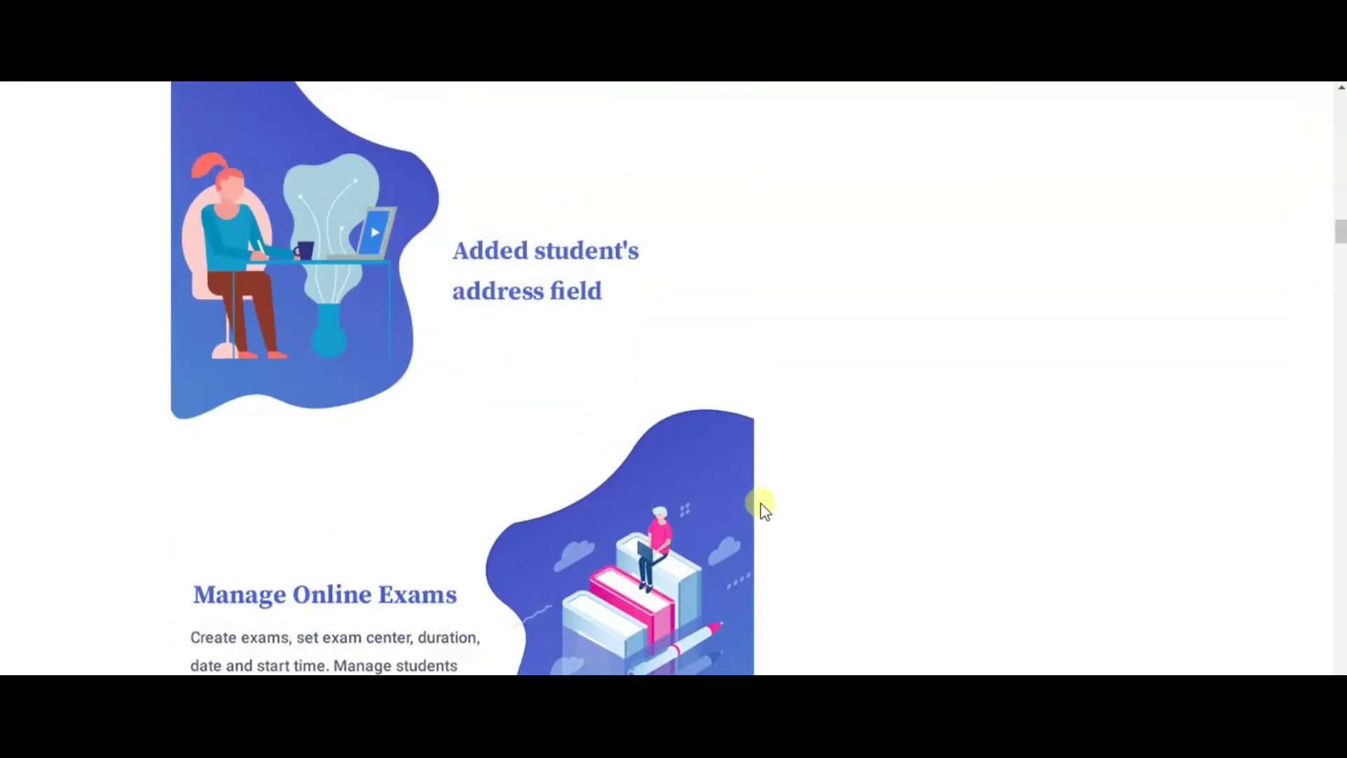
scroll(697, 586, "up", 10)
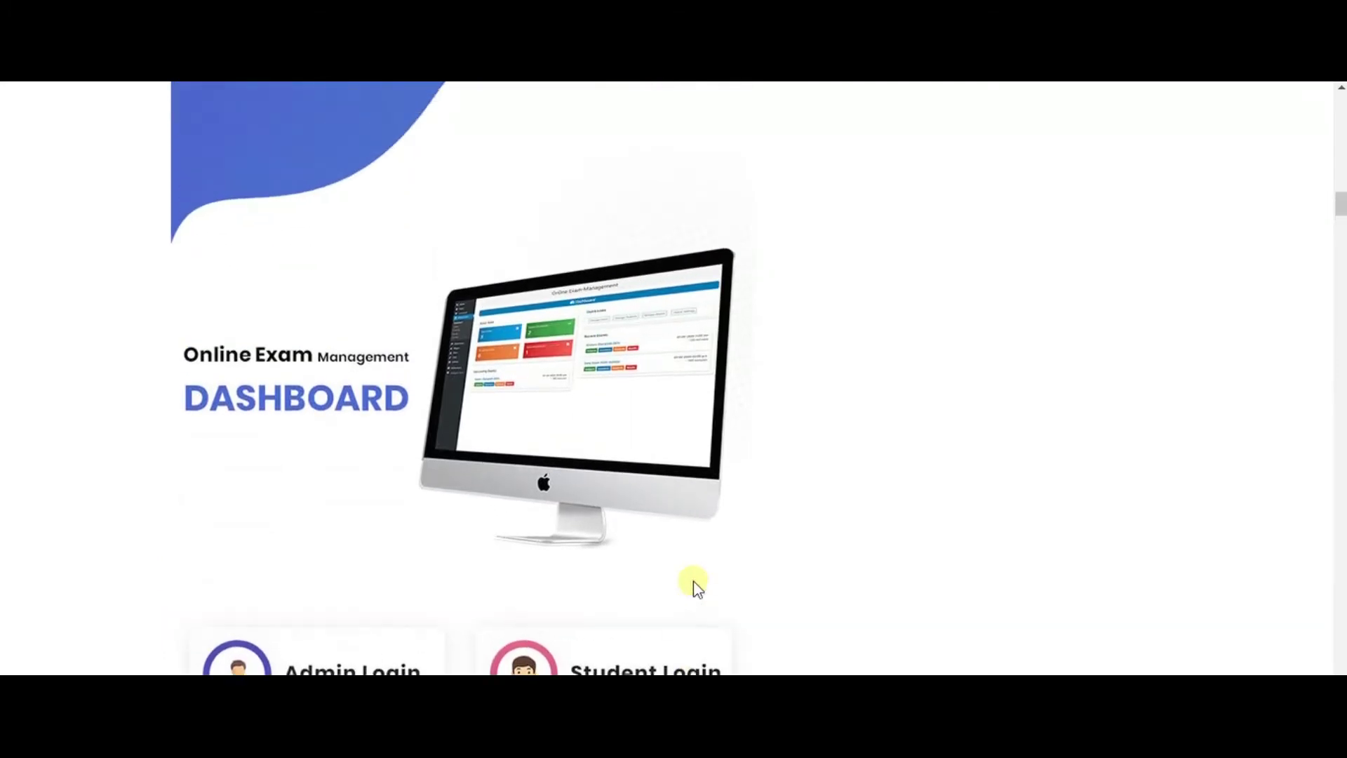